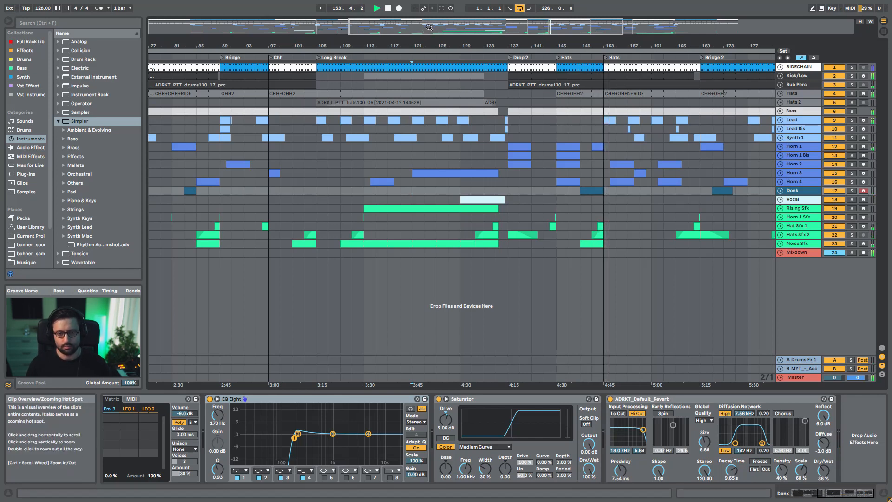
Stop playback and examine the whole arrangement from the Intro to the No Hats section
drag(429, 27, 429, 2)
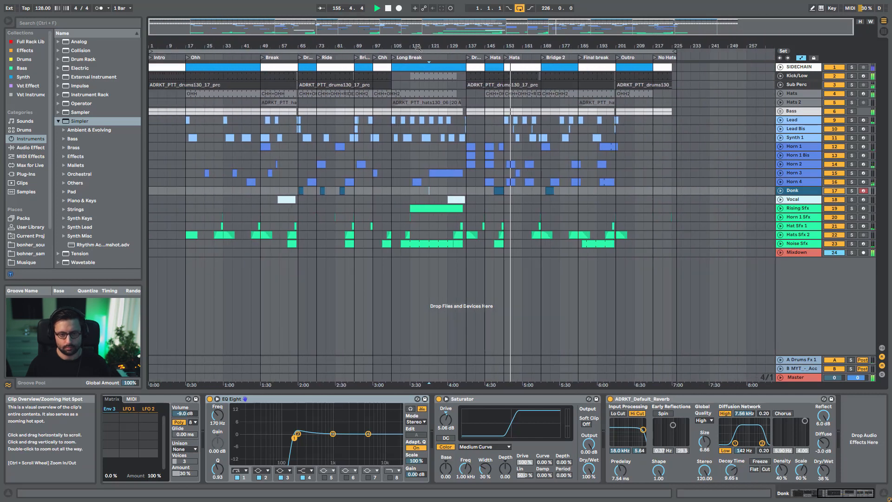
key(space)
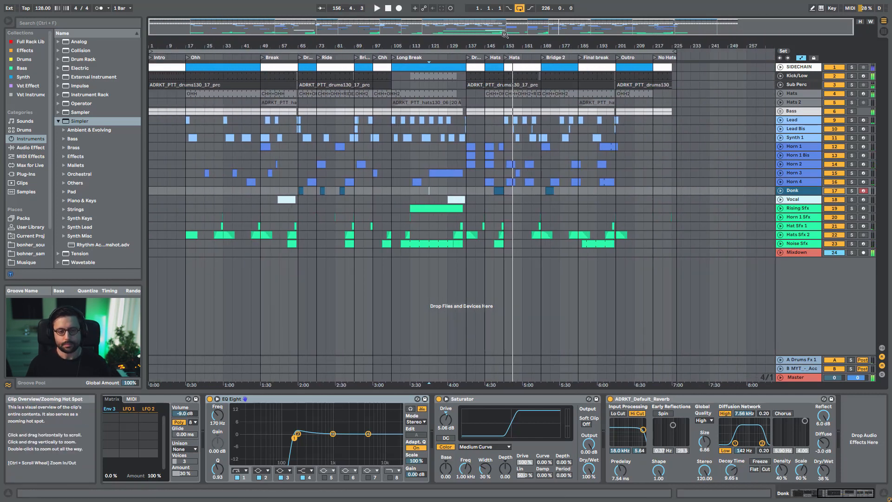
drag(504, 34, 504, 31)
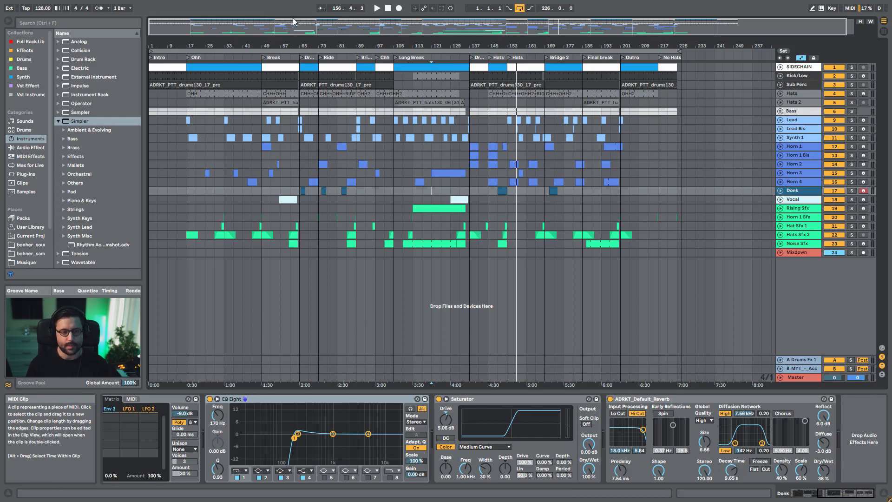
drag(342, 45, 402, 63)
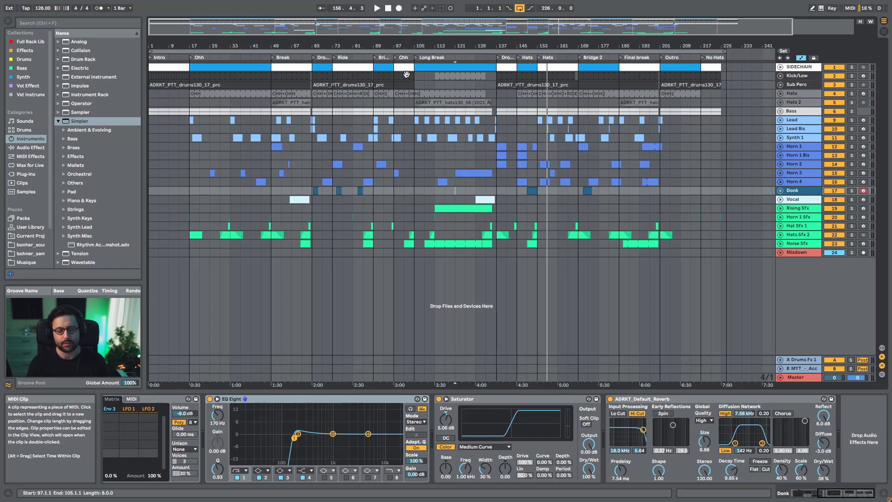
Solo the Lead track and play it from the end of the Break into Drop 1
click(313, 120)
drag(294, 32, 599, 125)
click(852, 120)
key(space)
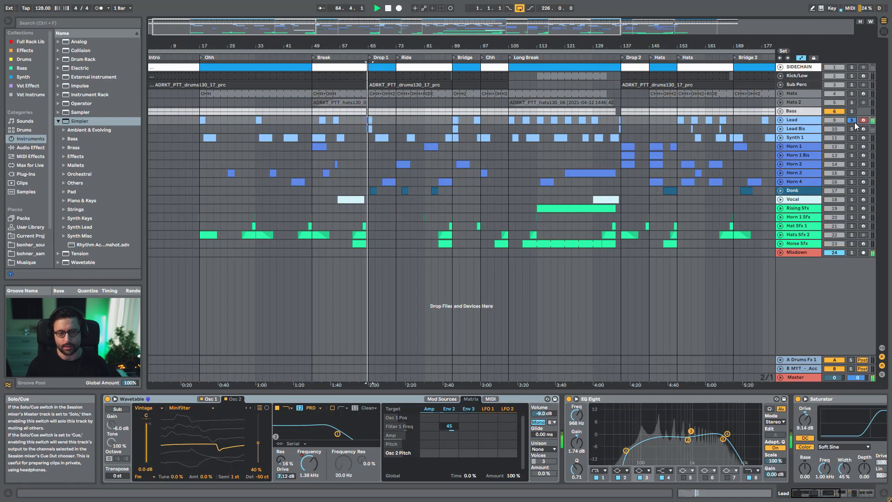
Stop playback, solo and unfold the Synth 1 track, and briefly play its clip at the start of the Break
click(851, 138)
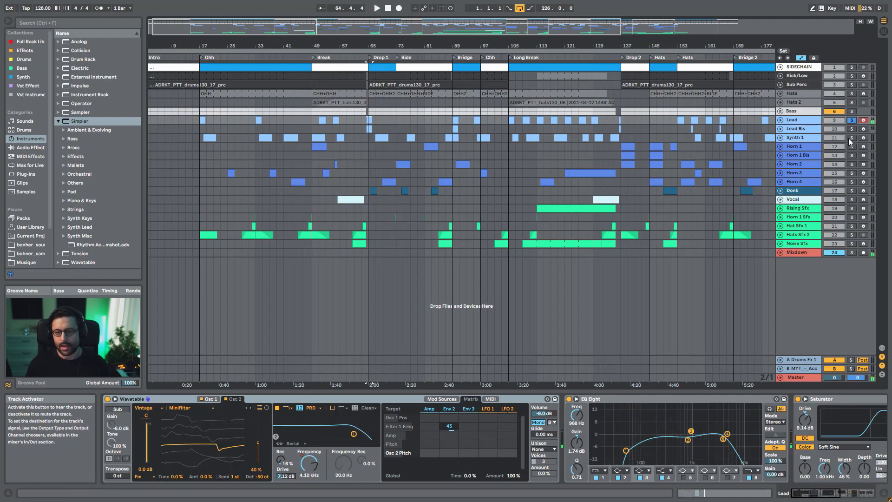
click(780, 138)
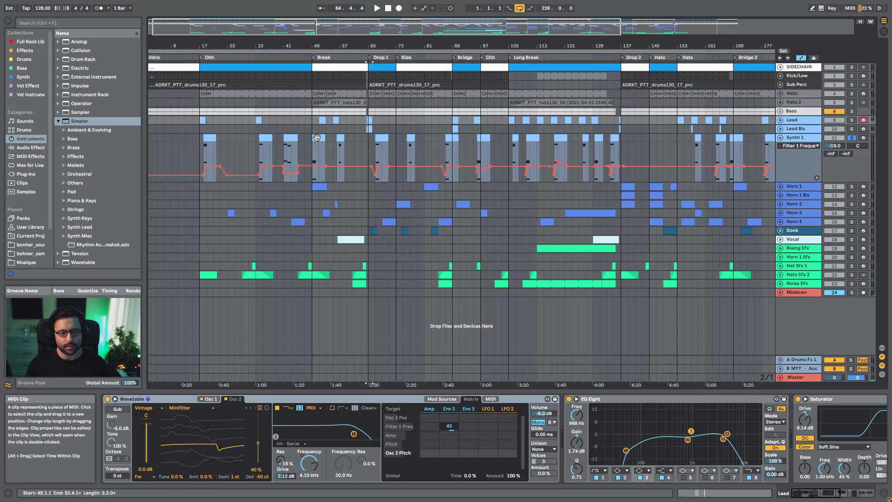
click(317, 138)
key(space)
key(space)
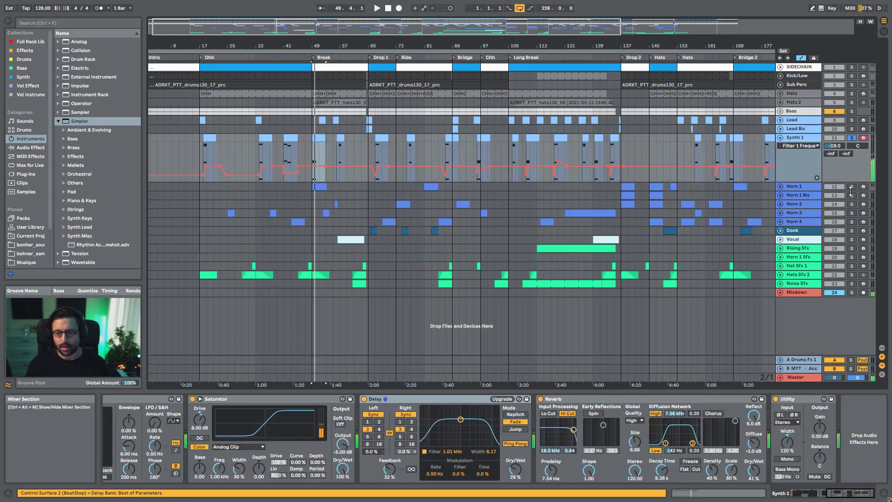
Solo the Horn 1 track and briefly play its clip at the start of Drop 2
click(851, 190)
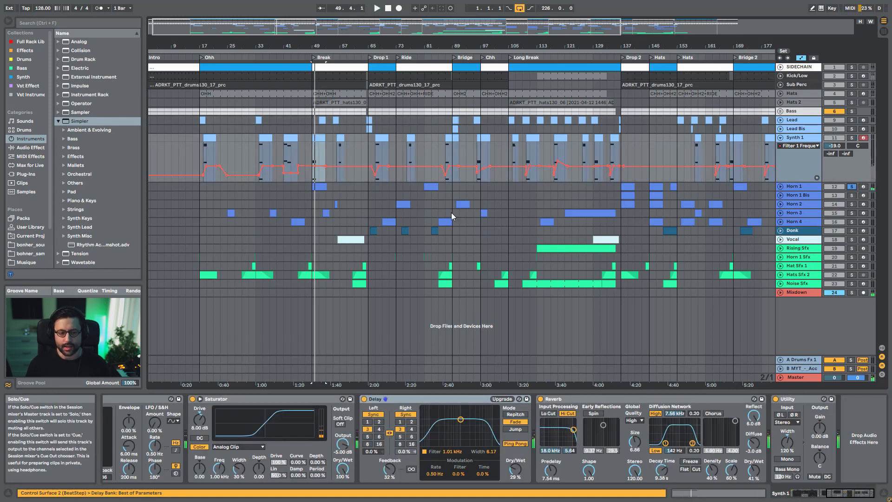
click(643, 191)
key(space)
key(space)
Solo the Horn 1 Bis track at its Drop 2 clip, and show the device chains of Lead and Horn 1
click(852, 195)
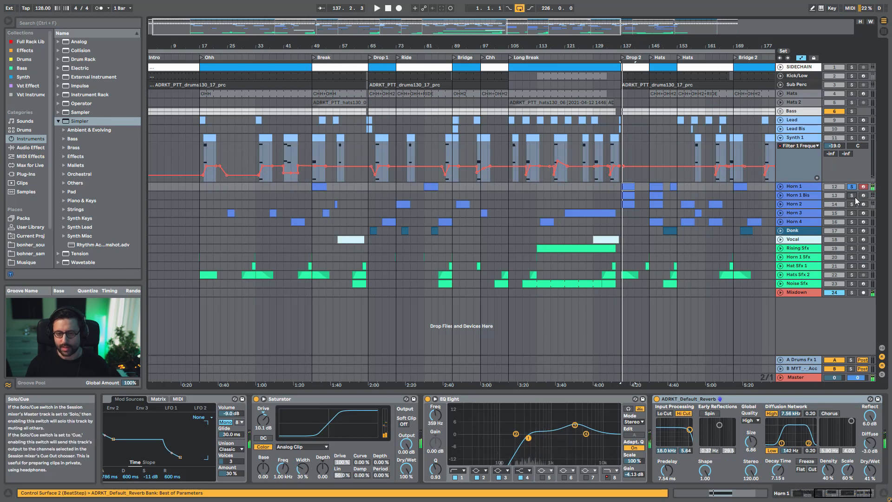
click(629, 196)
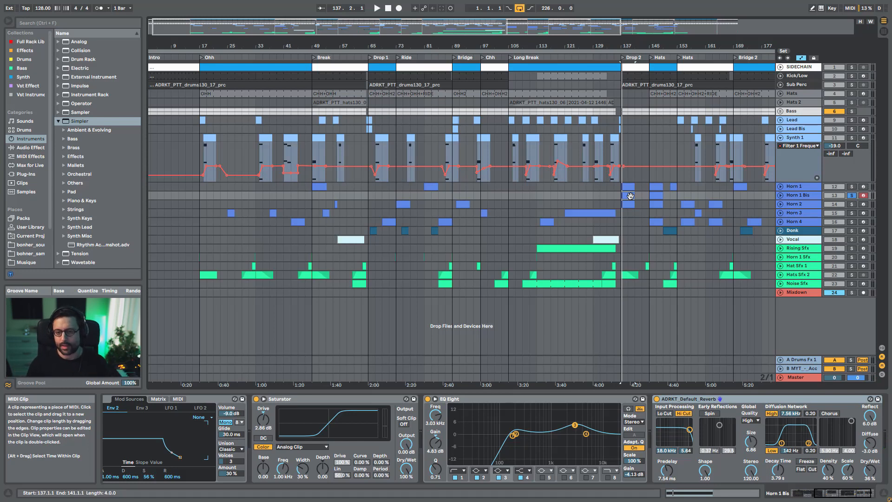
click(803, 121)
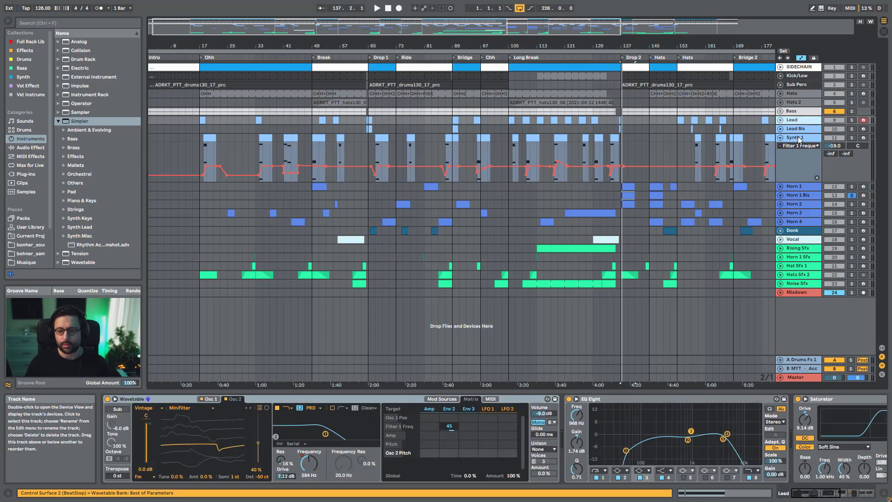
click(799, 186)
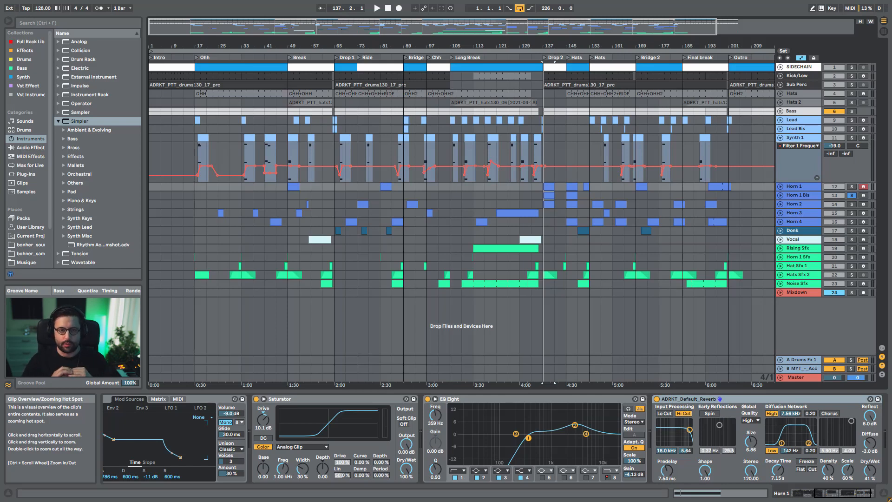
Fold the Synth 1 track and examine the section layout of the full arrangement
double_click(422, 28)
click(780, 138)
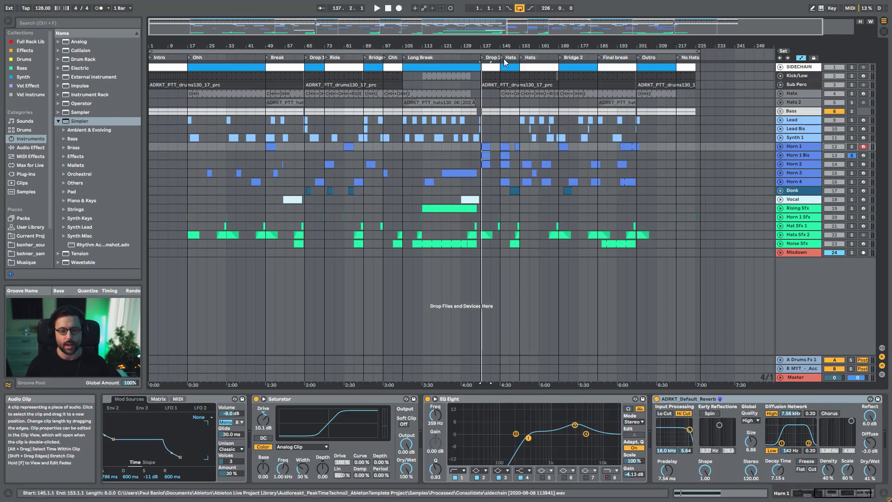
drag(468, 28, 375, 42)
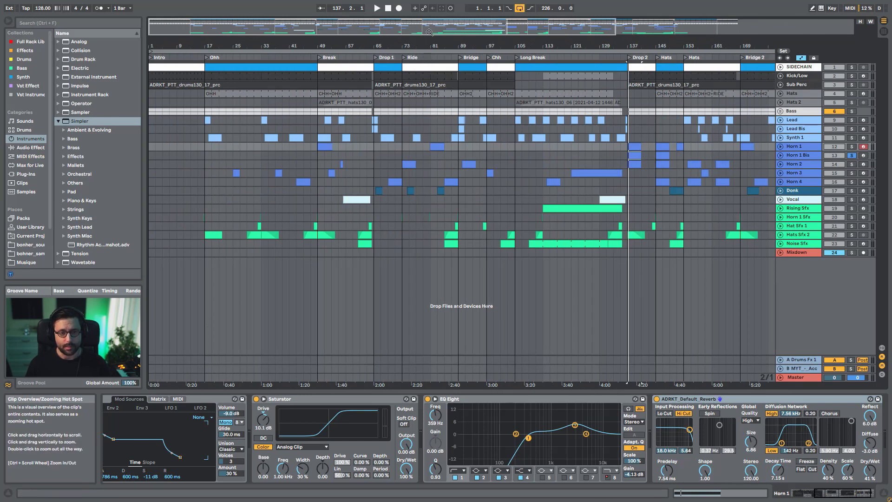
drag(371, 28, 371, 14)
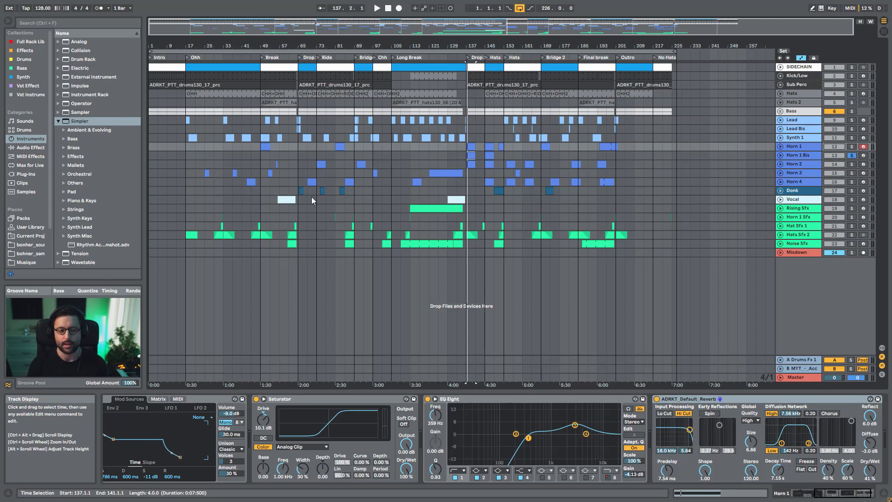
Examine how the Lead, Lead Bis, Synth 1 and Horn 2, 3 and 4 clips alternate between bars 153 and 160
drag(582, 27, 590, 93)
click(380, 127)
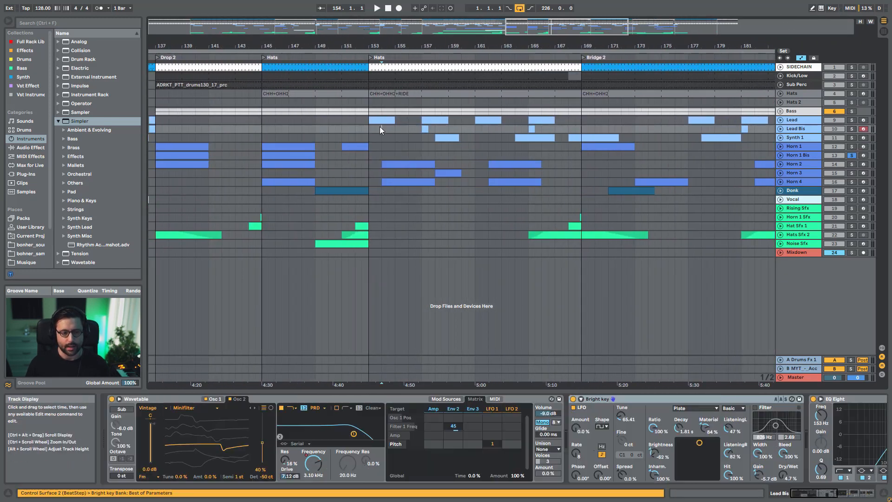
click(395, 165)
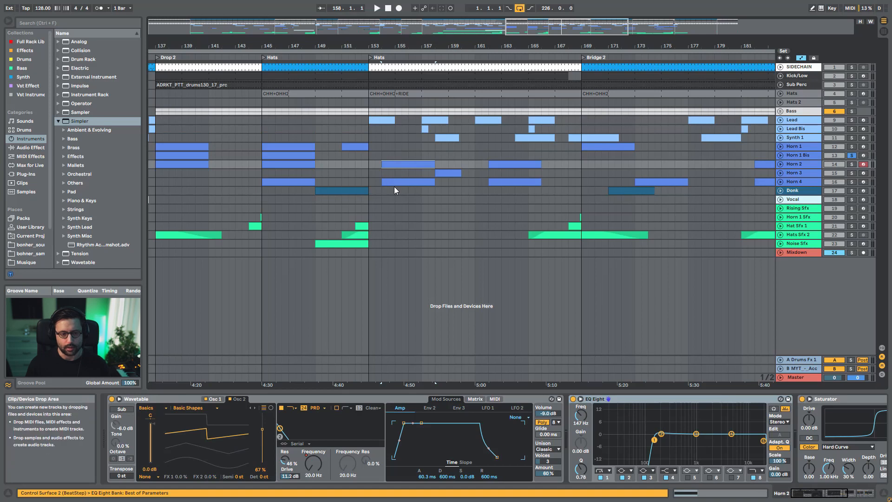
click(391, 181)
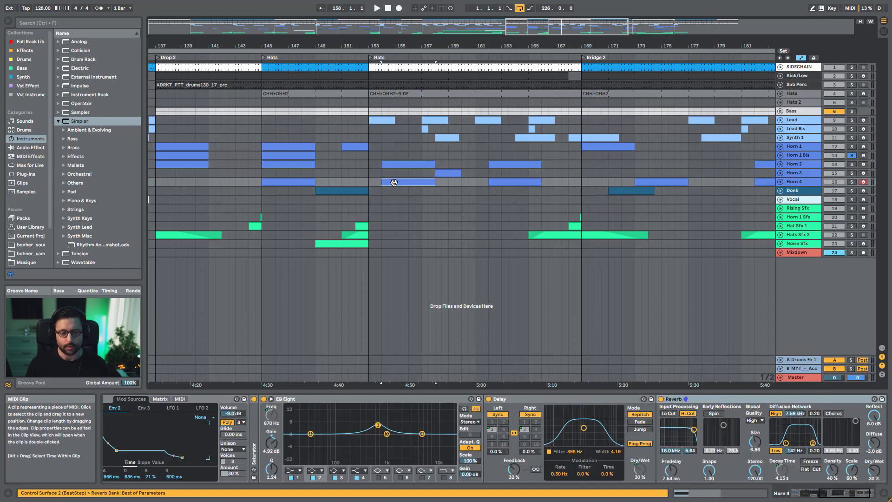
click(435, 121)
click(426, 129)
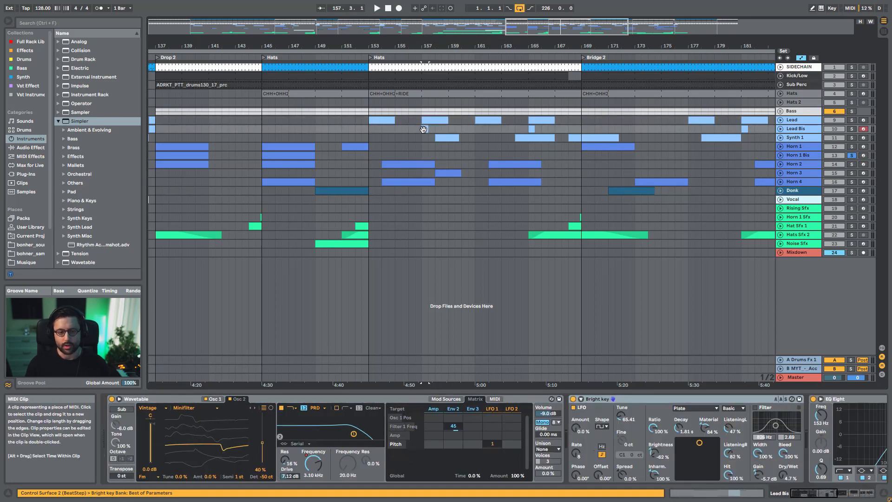
click(444, 137)
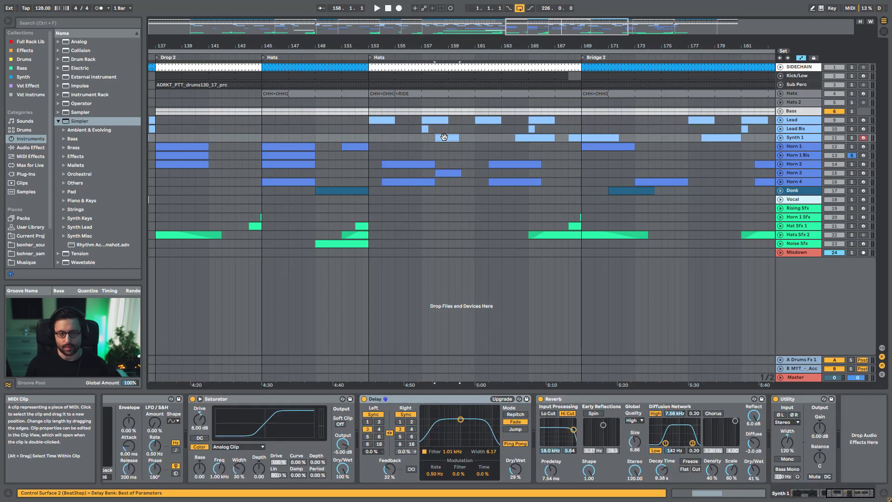
click(445, 174)
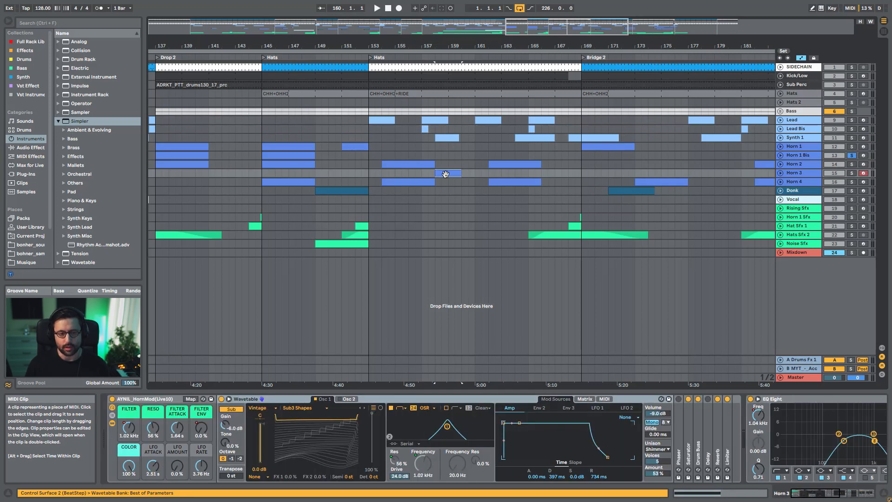
Go through the Lead, Horn 2 and Horn 4 clips from bar 161 and the Synth 1 clip leading into Bridge 2
click(485, 120)
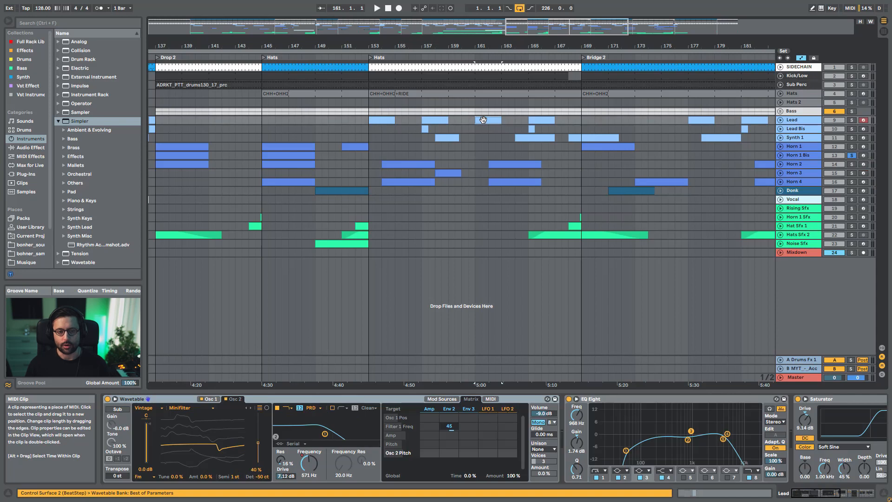
click(497, 164)
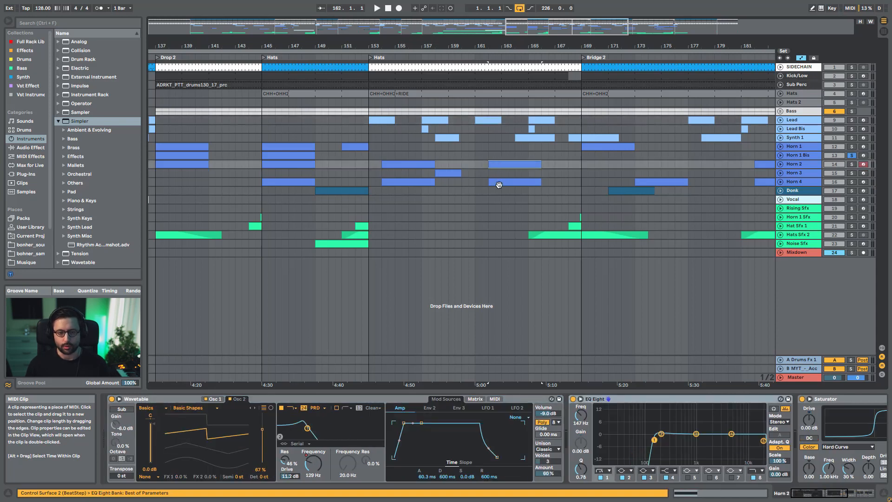
click(499, 181)
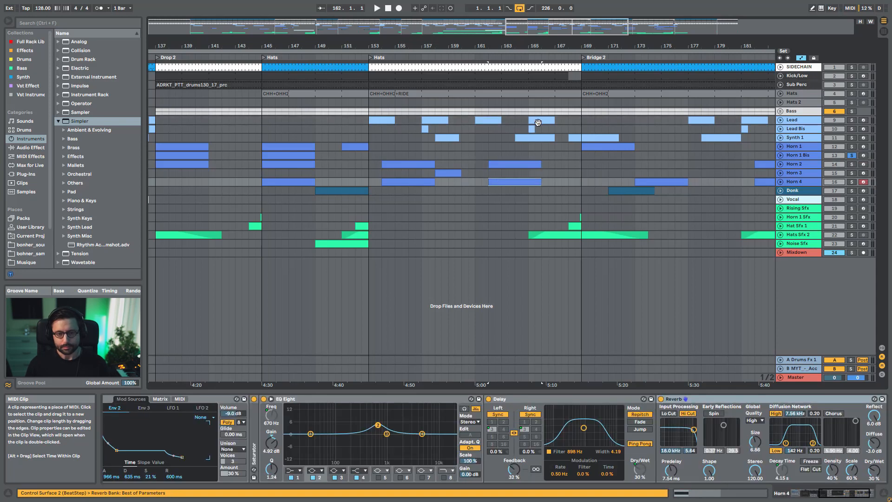
click(593, 138)
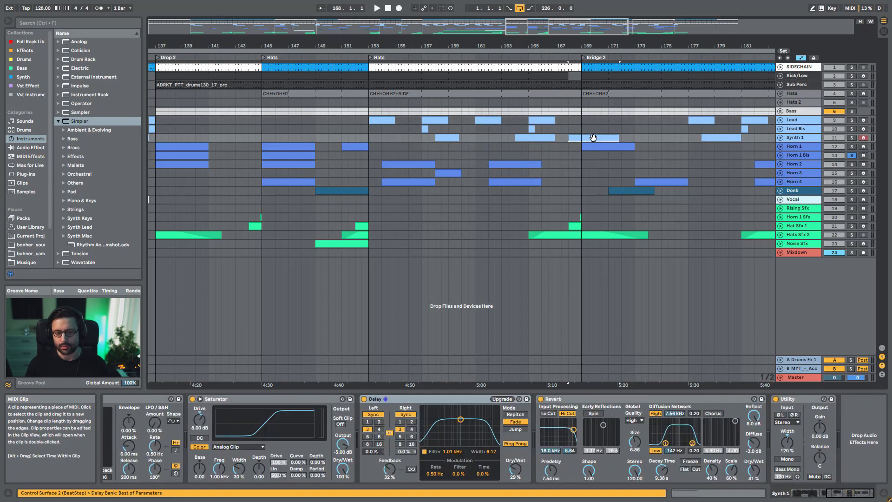
Unfold the Synth 1 track to inspect the clip's notes and filter automation before Bridge 2, and fold it again
click(779, 137)
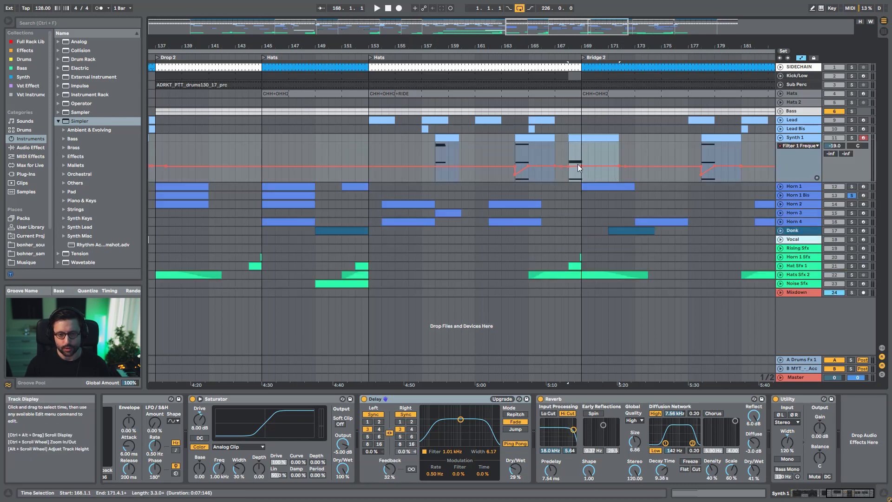
click(778, 139)
click(585, 137)
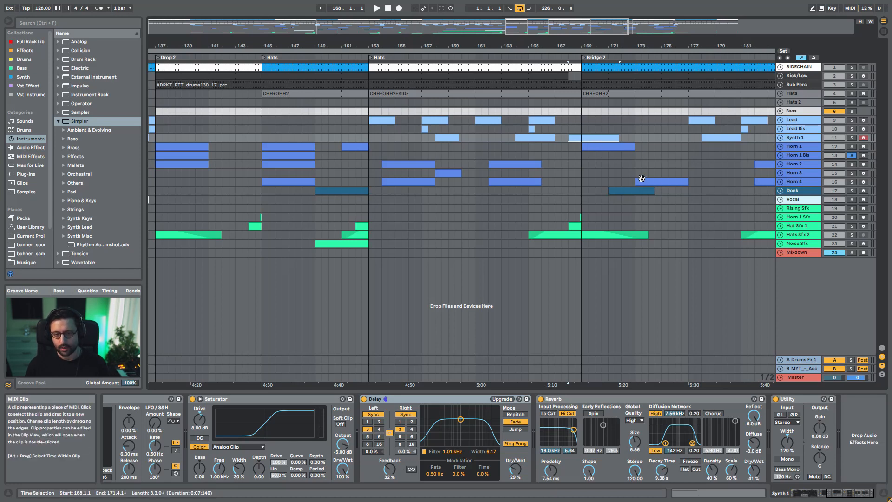
Survey the clip placement across the arrangement's sections, from the Intro through the Long Break to the Outro
drag(558, 32, 555, 14)
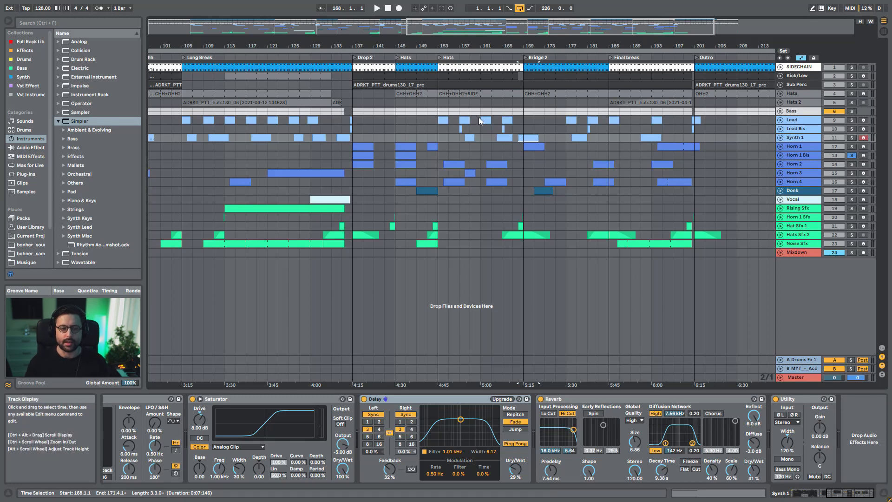
drag(471, 26, 224, 45)
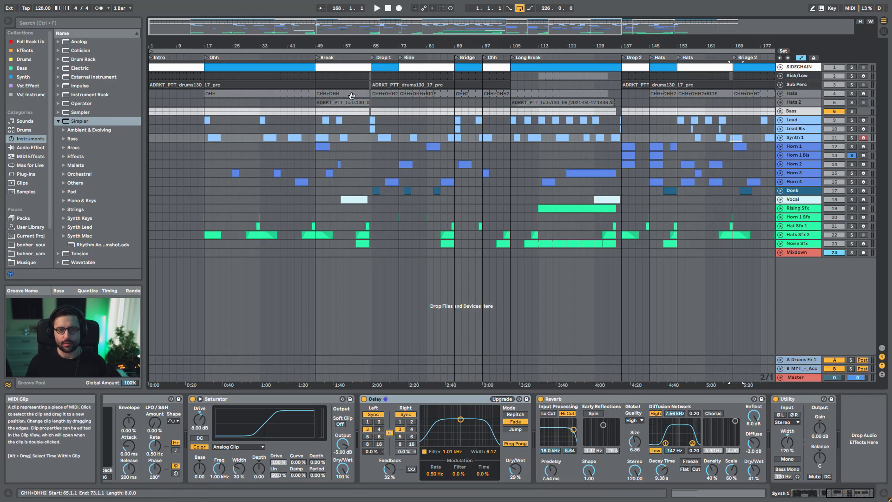
drag(444, 29, 444, 20)
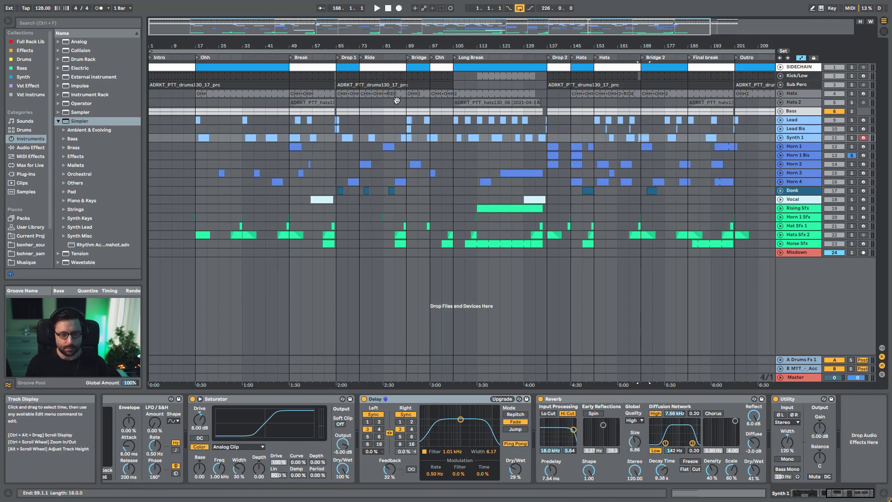
drag(422, 27, 555, 41)
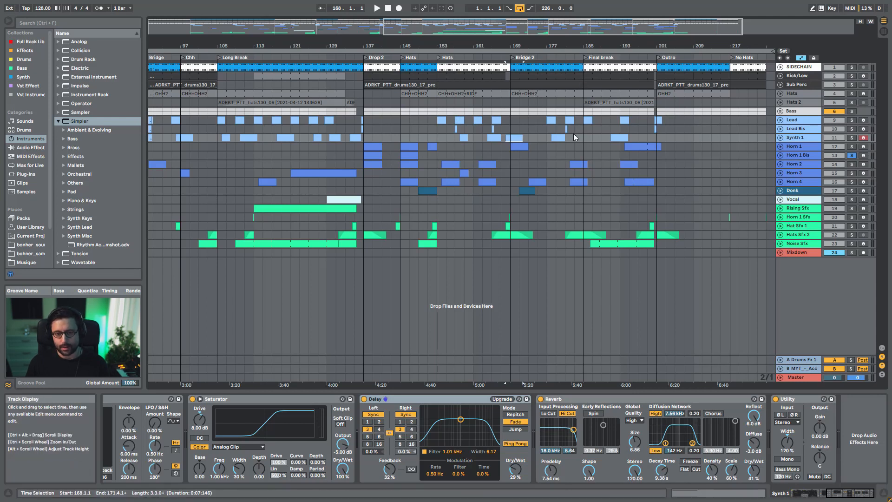
drag(552, 45, 505, 34)
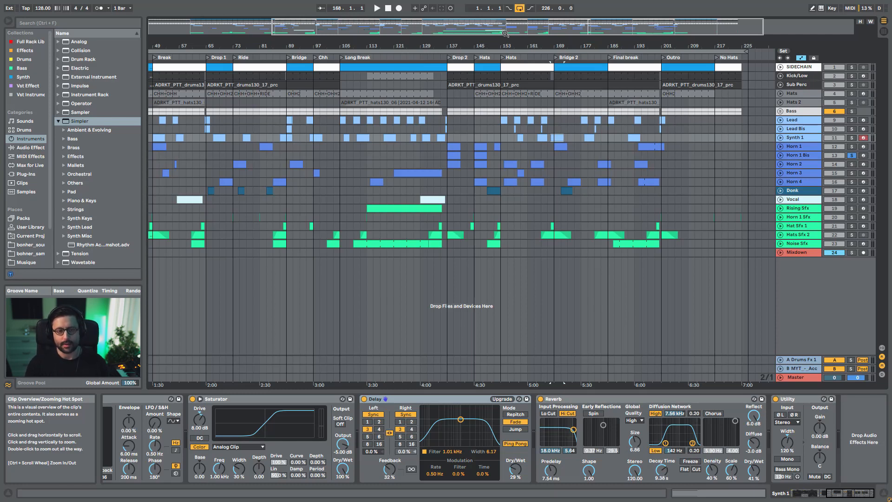
Return to the Intro and play the full arrangement from the beginning with no track soloed
drag(505, 33, 382, 34)
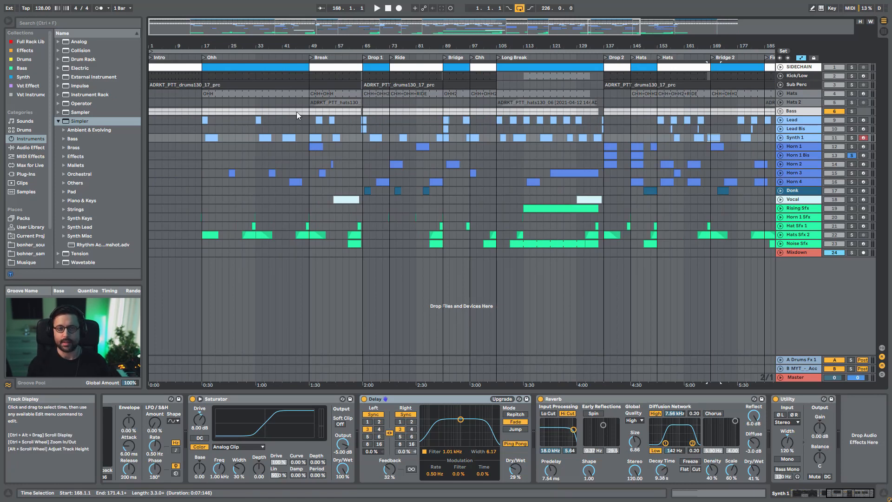
click(388, 8)
click(377, 8)
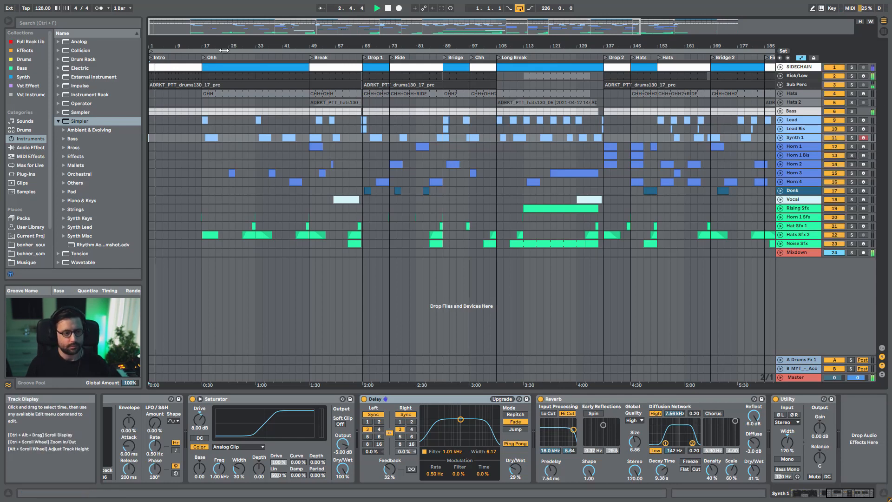
Play the transition from the Intro into the Ohh section, starting from bar 15
drag(224, 30, 224, 45)
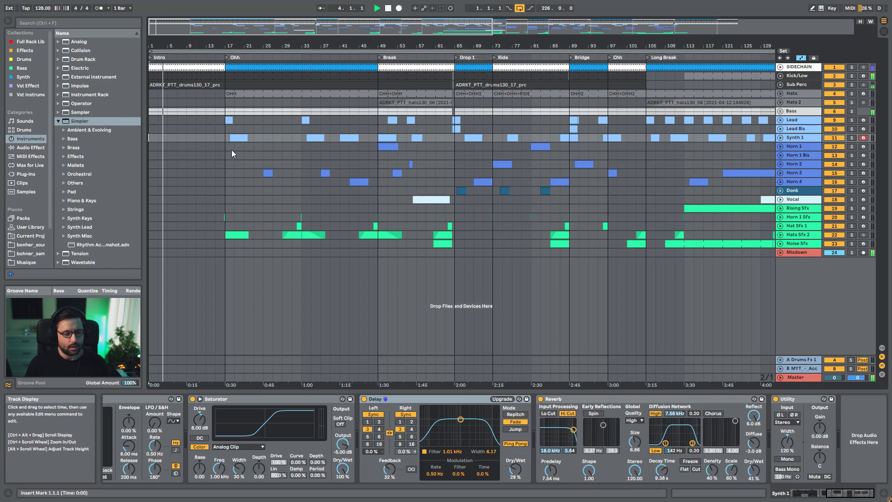
click(226, 102)
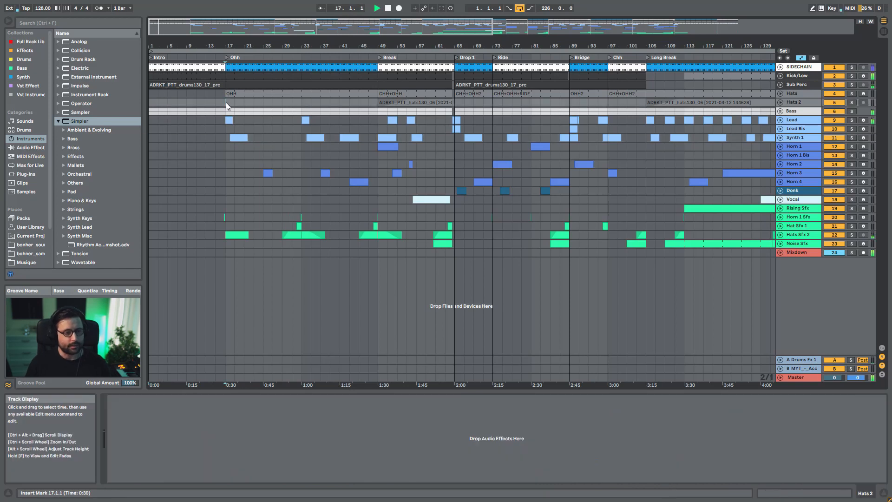
click(219, 219)
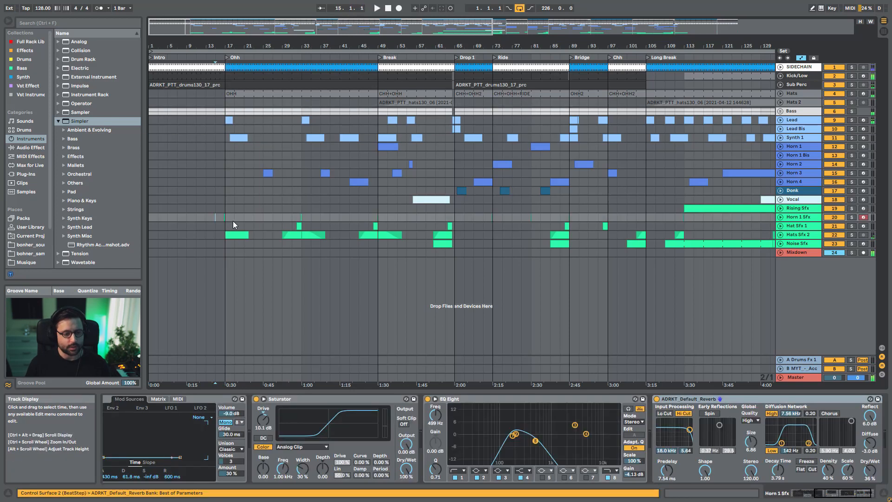
key(space)
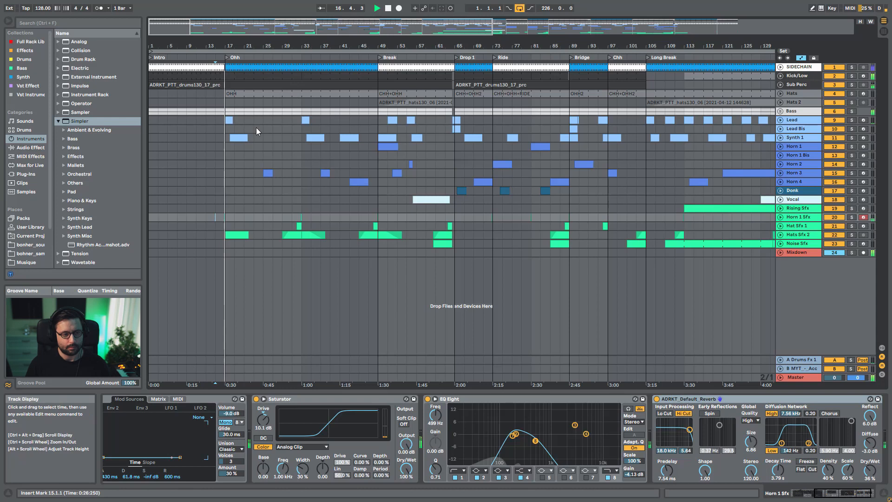
Solo the Lead track and play its first clip in the Ohh section from bar 17
click(851, 120)
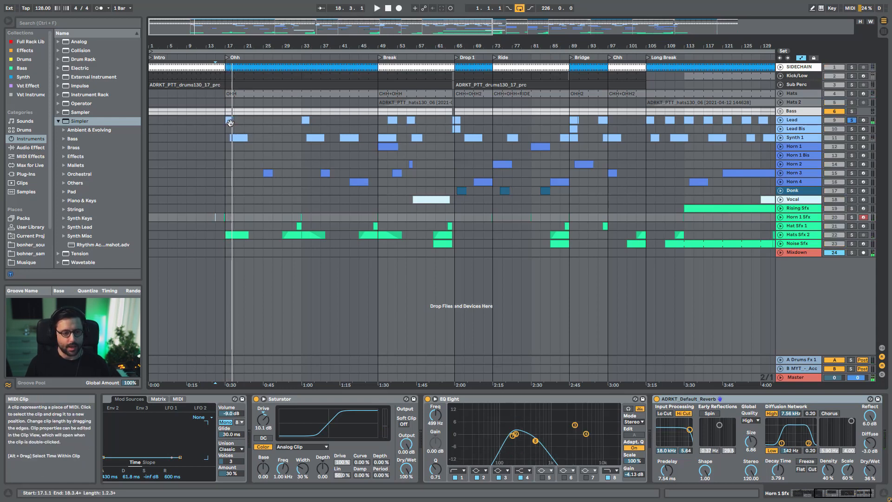
click(230, 122)
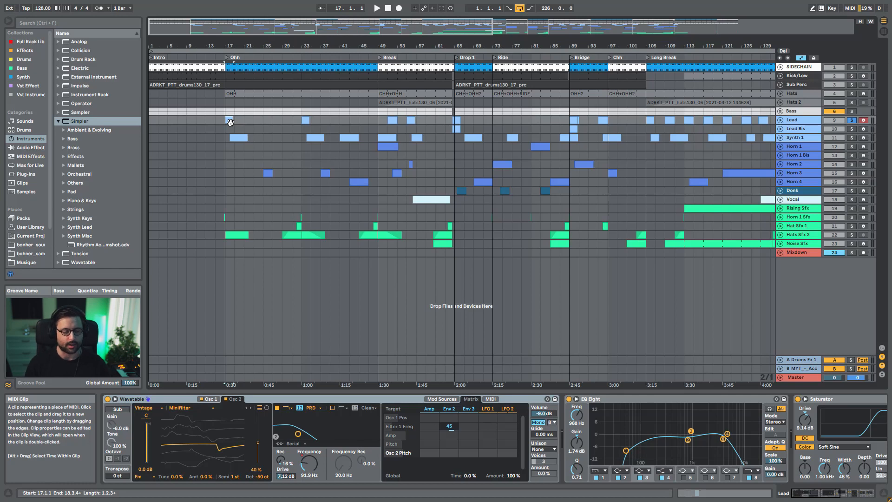
key(space)
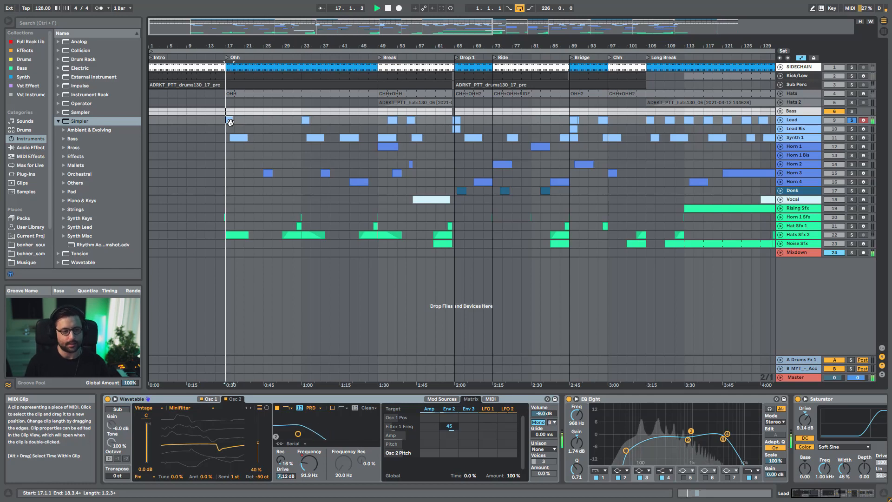
Audition the Synth 1 track in solo during playback, and return to the full mix
click(780, 138)
click(780, 138)
click(850, 137)
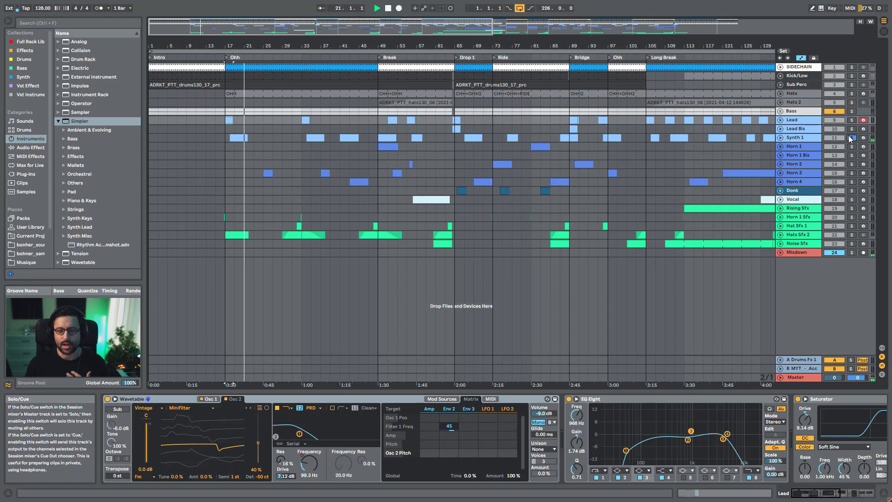
click(850, 138)
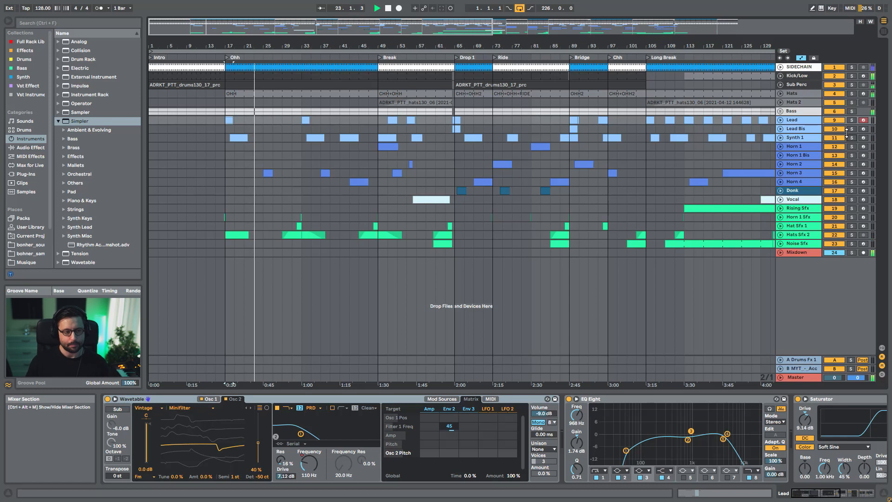
Select the OHH clip on the Hats track and listen through the Ohh section, stopping before bar 33
click(312, 90)
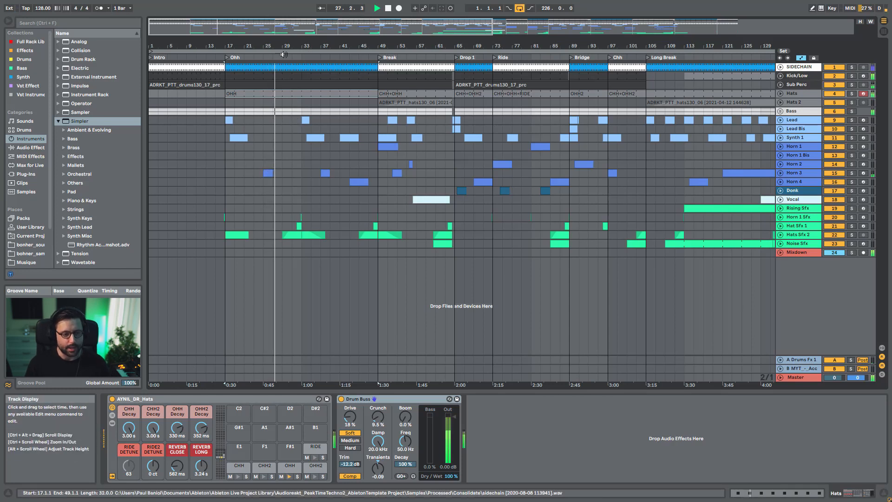
drag(311, 37, 311, 45)
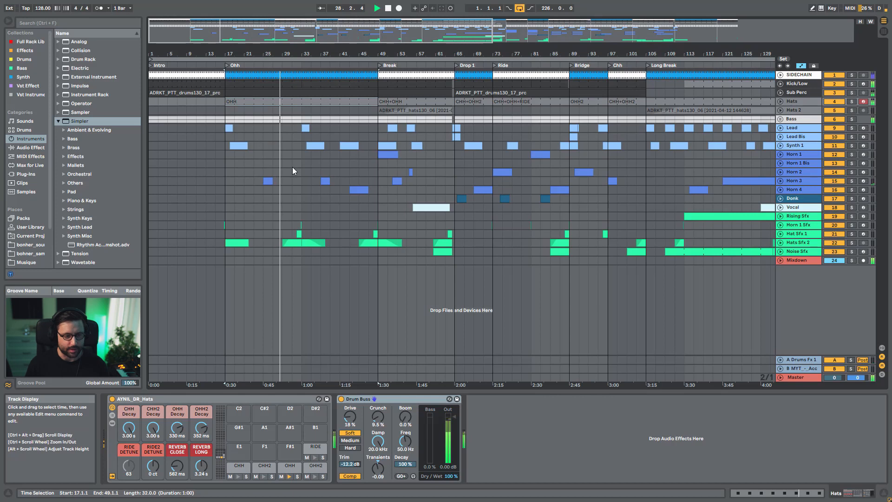
drag(366, 31, 312, 45)
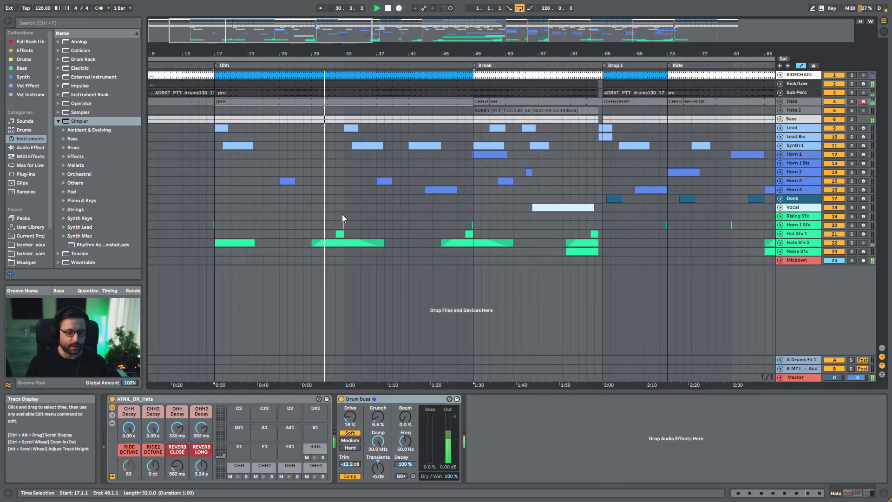
key(space)
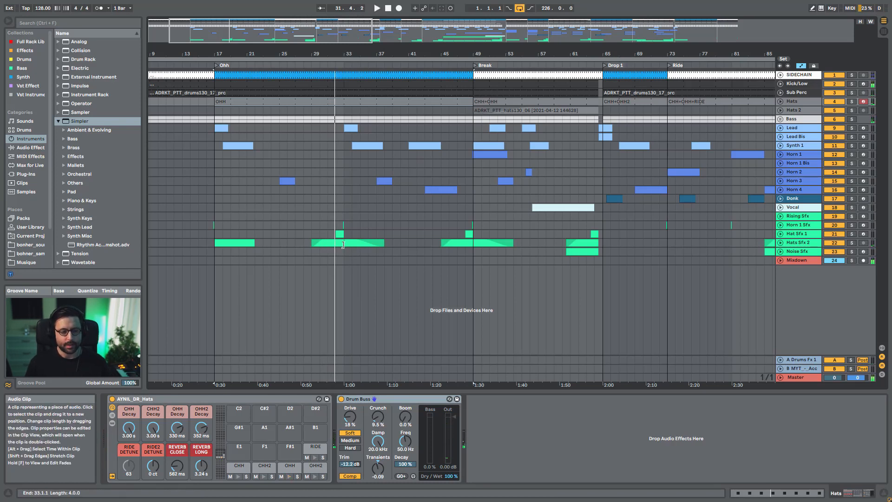
Unfold the Hats Sfx 2 track, try trimming the start of the riser clip before bar 33 to bar 31, and undo it
click(780, 245)
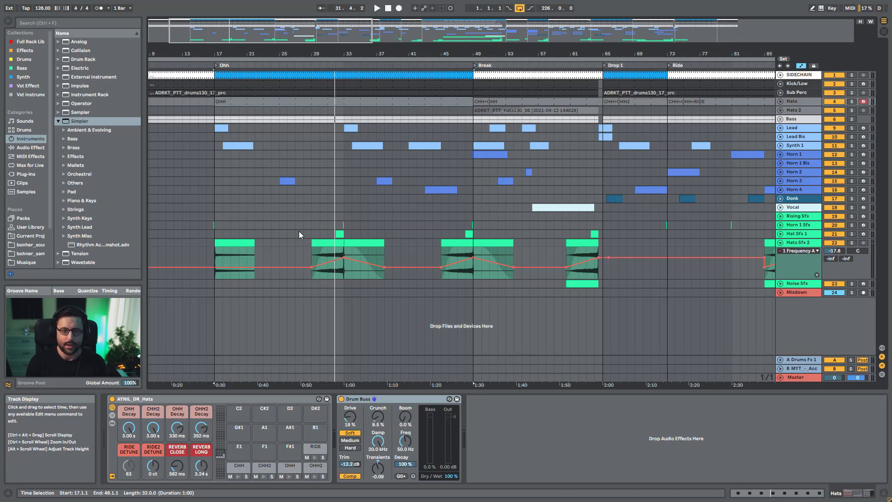
drag(313, 242, 328, 242)
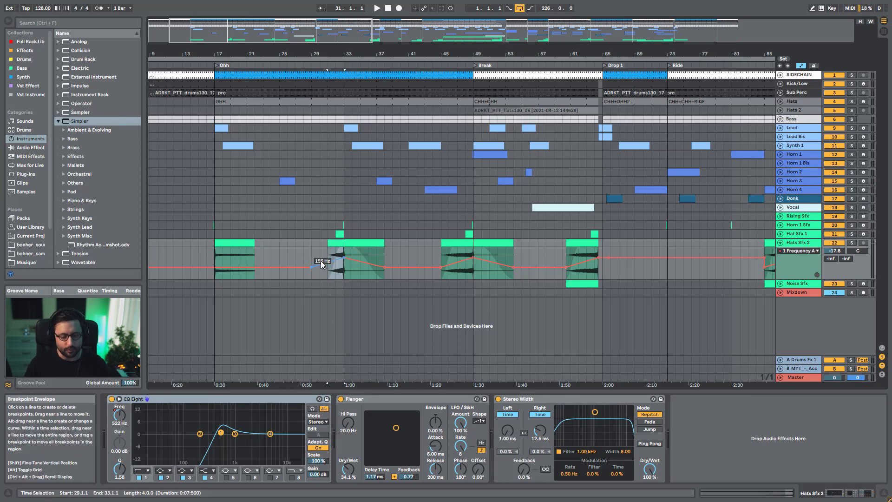
key(ctrl+z)
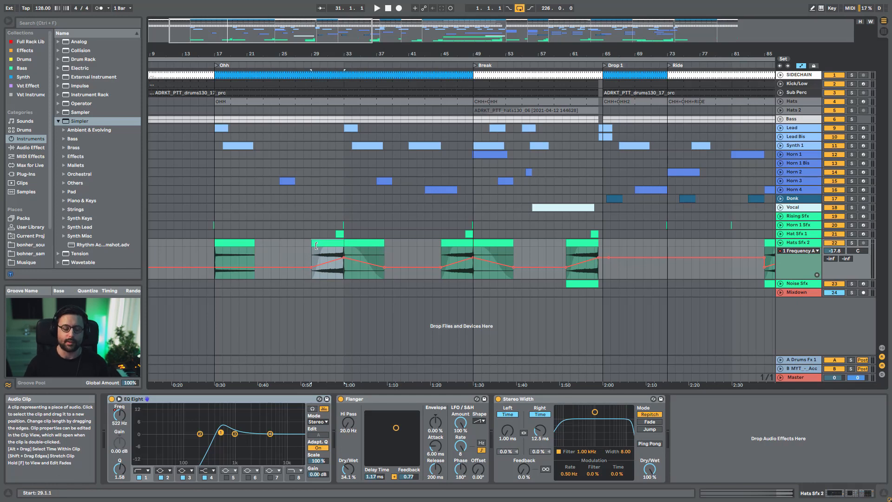
Play the bar 33 transition from bar 30, and listen again from bar 42 up to the Break
click(320, 209)
key(space)
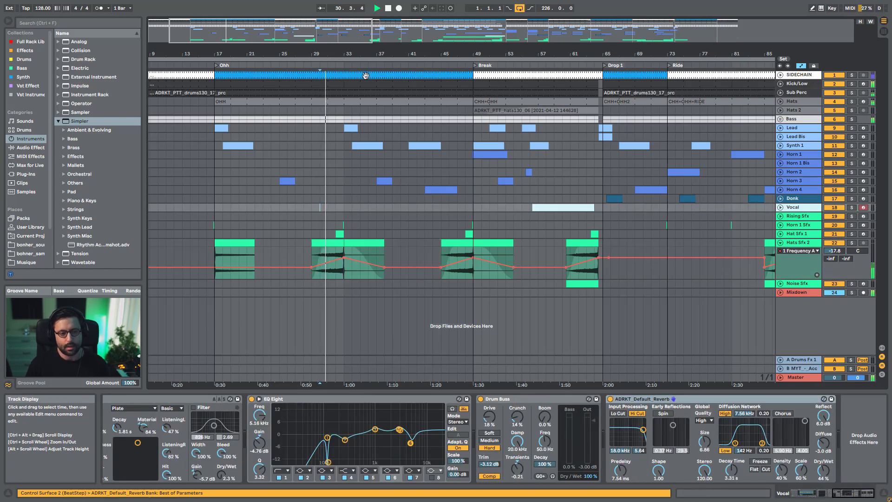
drag(305, 36, 292, 34)
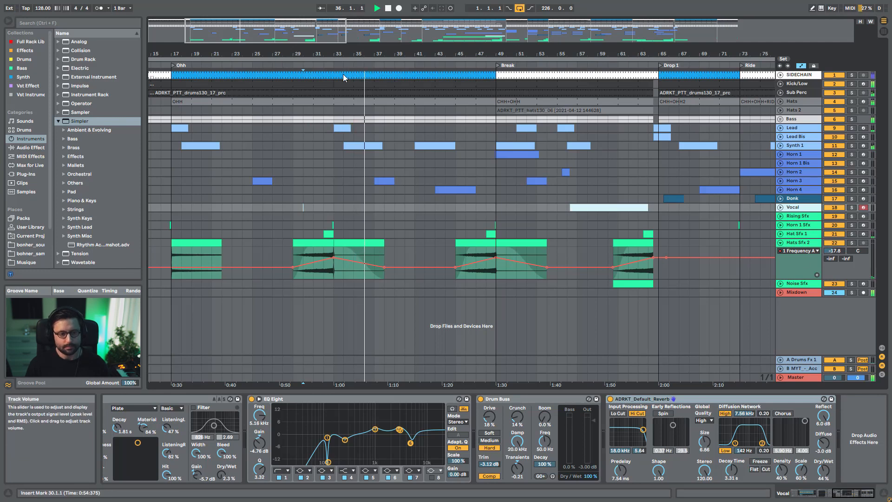
key(space)
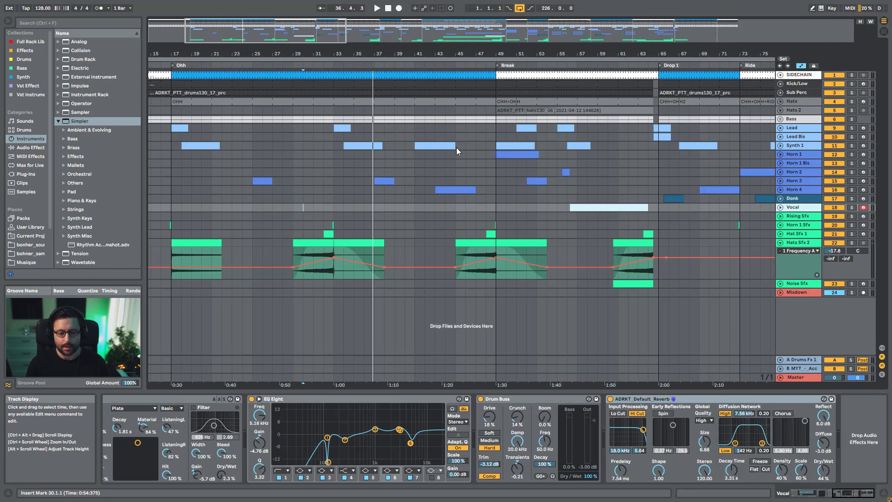
click(419, 182)
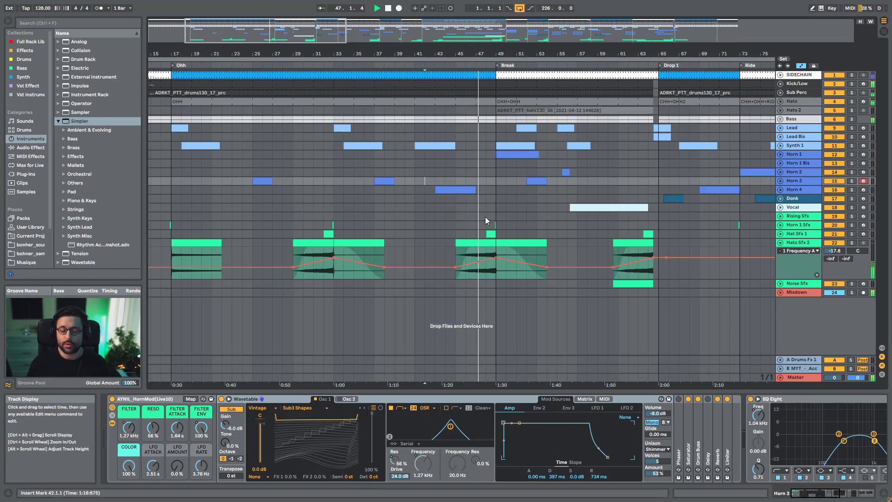
click(470, 188)
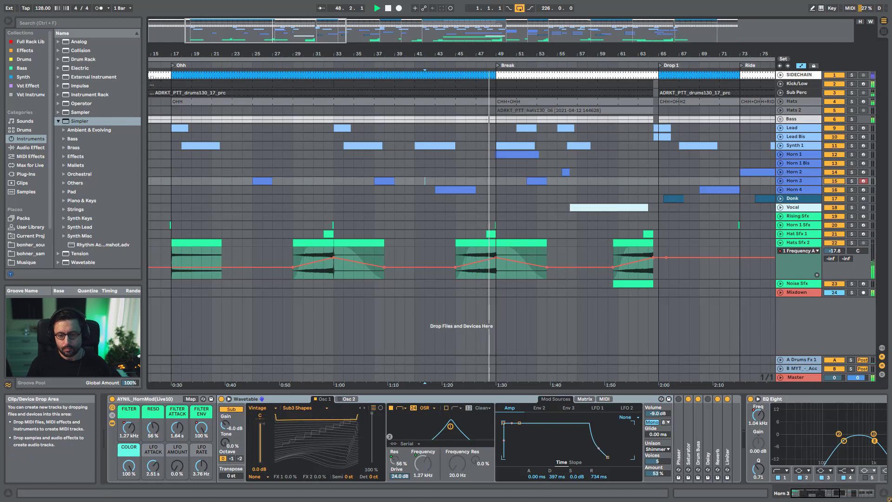
Unfold the Mixdown track and display the Device On automation of the AYNIL - Rizer device over the Break
click(781, 292)
click(781, 292)
click(781, 291)
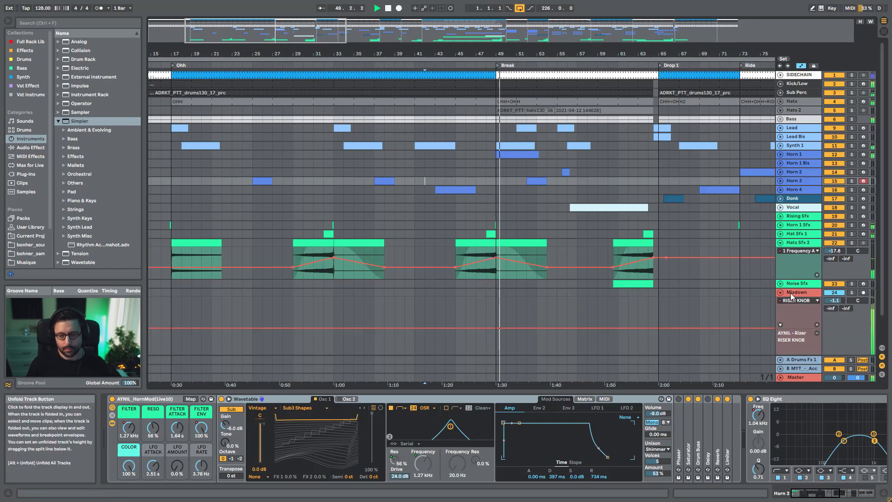
click(793, 293)
click(809, 300)
click(807, 302)
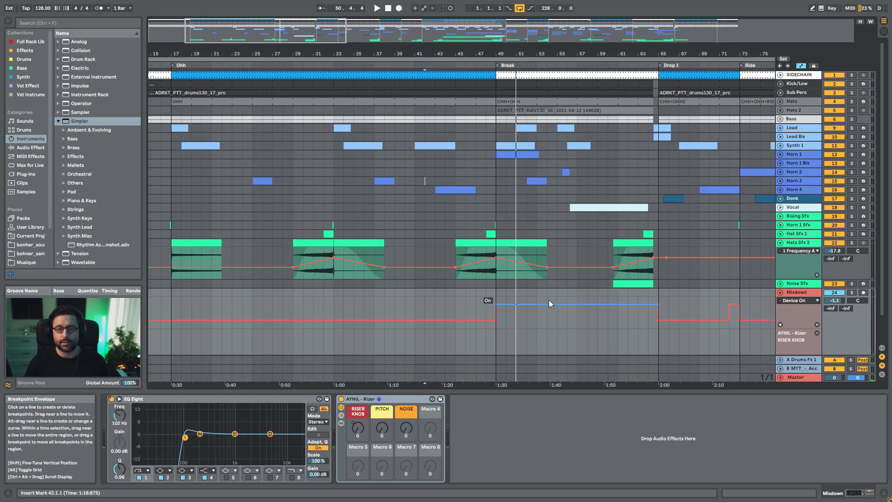
Unfold the Synth 1 and Horn 1 tracks to show their filter automation, and play into the Break from bar 48
click(779, 146)
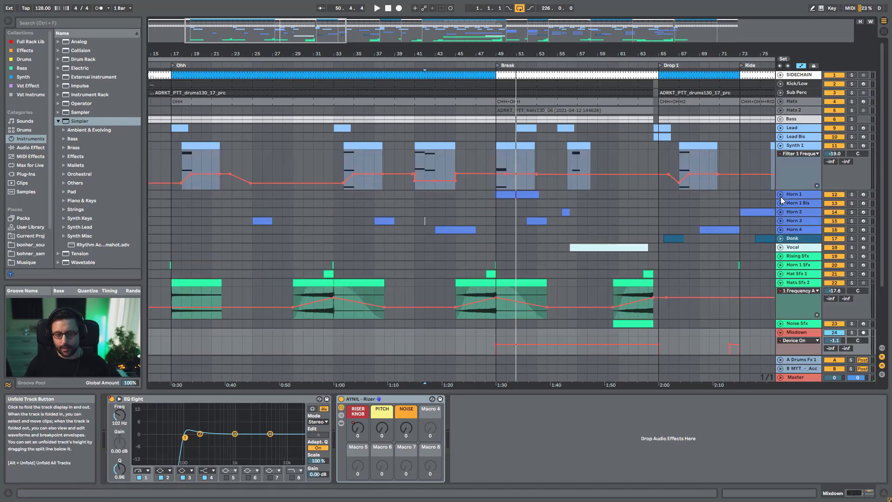
click(780, 194)
click(497, 203)
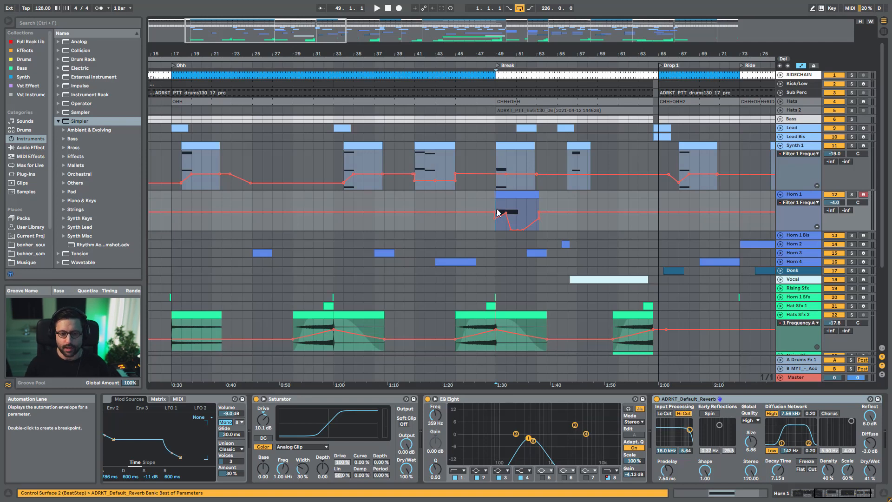
click(487, 203)
key(space)
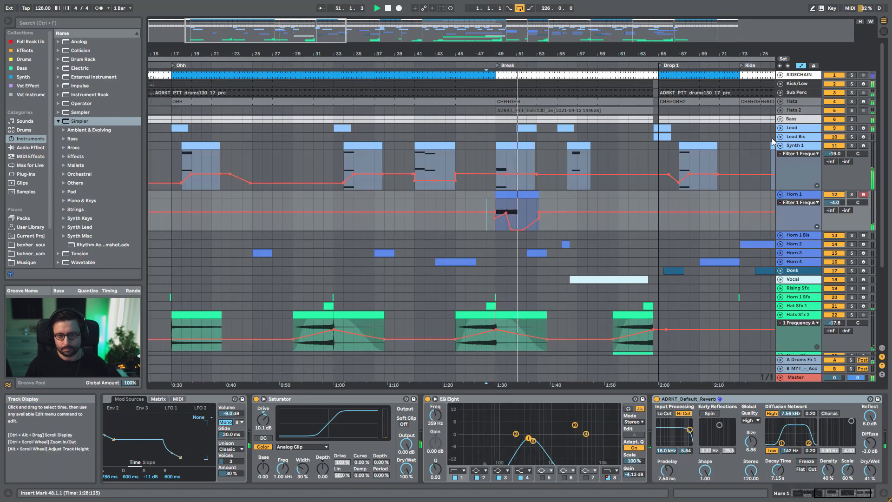
Unfold the Lead track and display its Filter 1 Frequency automation
click(780, 127)
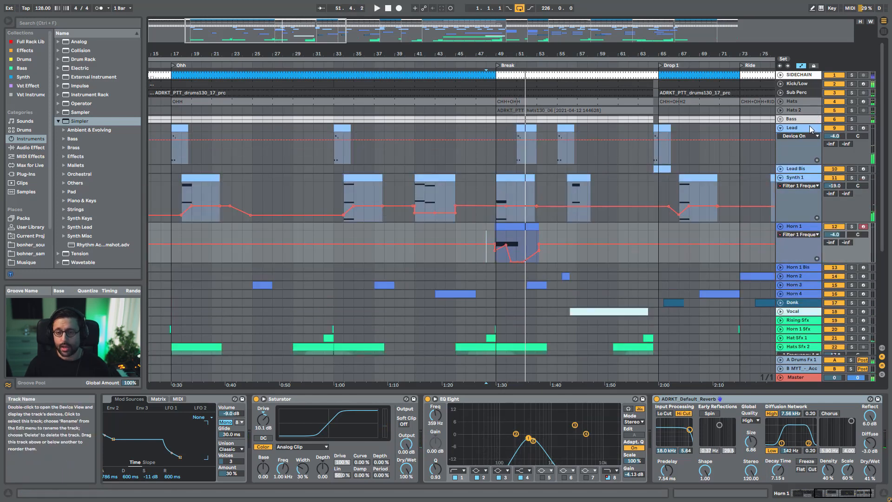
click(808, 129)
click(804, 136)
click(806, 158)
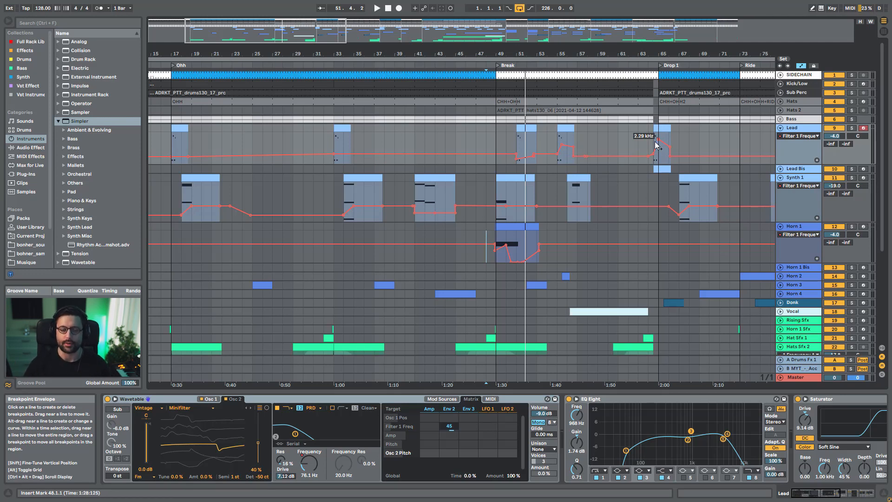
Play the Break from bar 49 to hear the Lead, Synth 1 and Horn 1 filter movements
click(499, 129)
key(space)
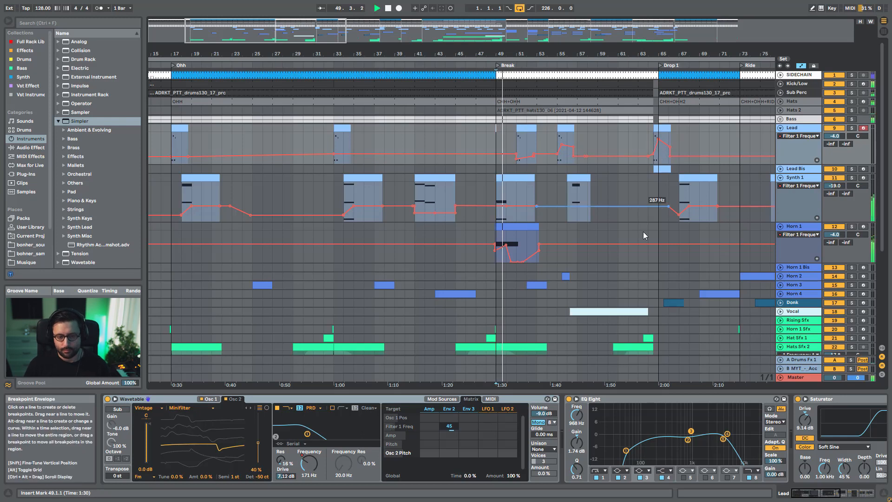
scroll(643, 231, down, 1)
scroll(747, 239, up, 1)
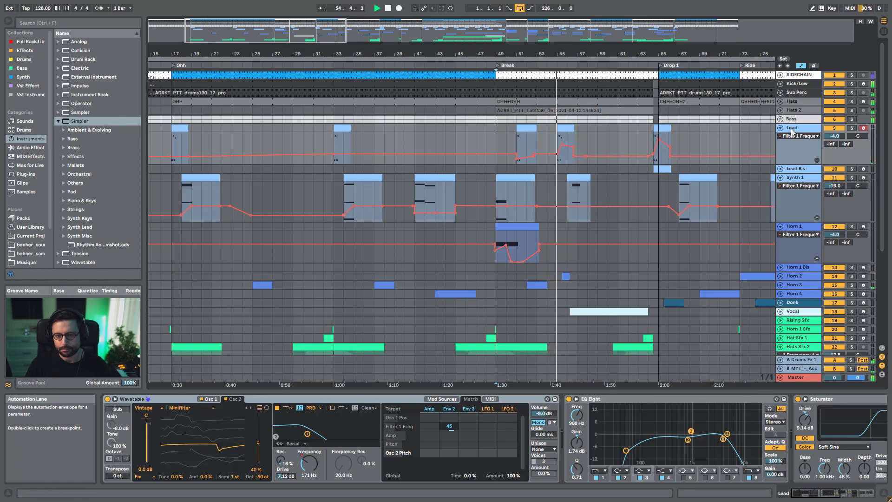
Unfold the Bass group and its Bass track, display the Filter Freq automation, and solo that track
click(781, 119)
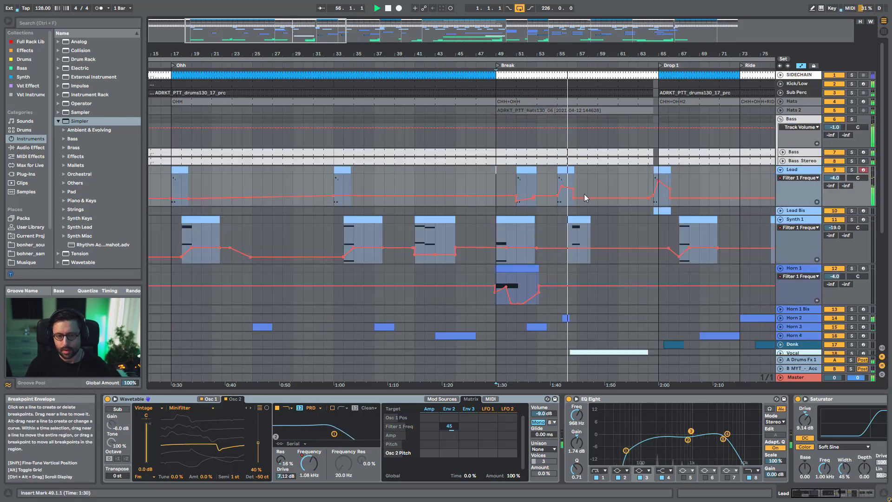
click(782, 153)
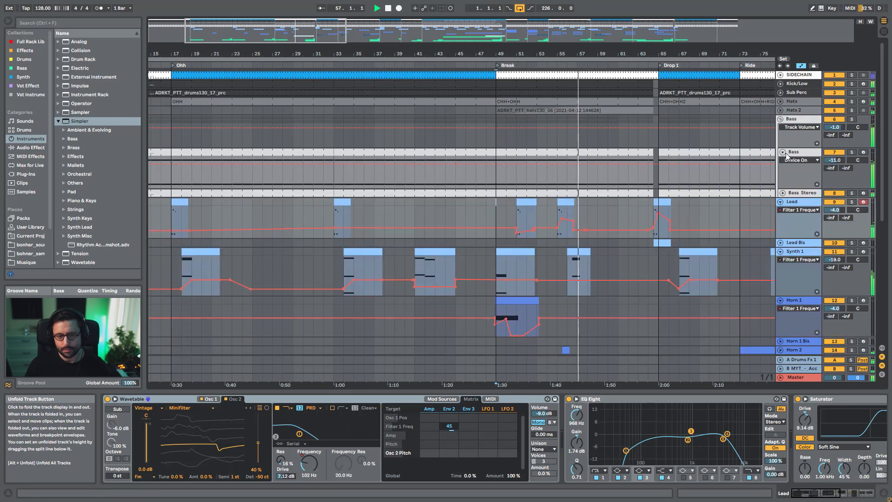
click(798, 161)
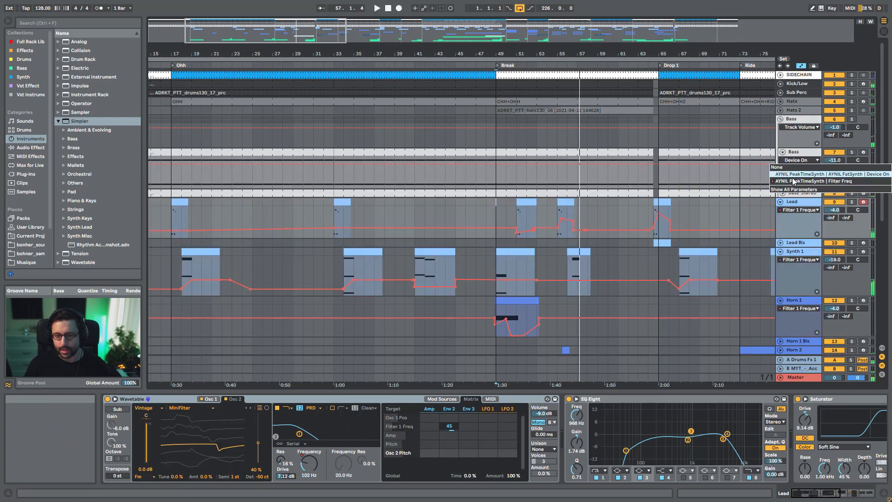
click(794, 181)
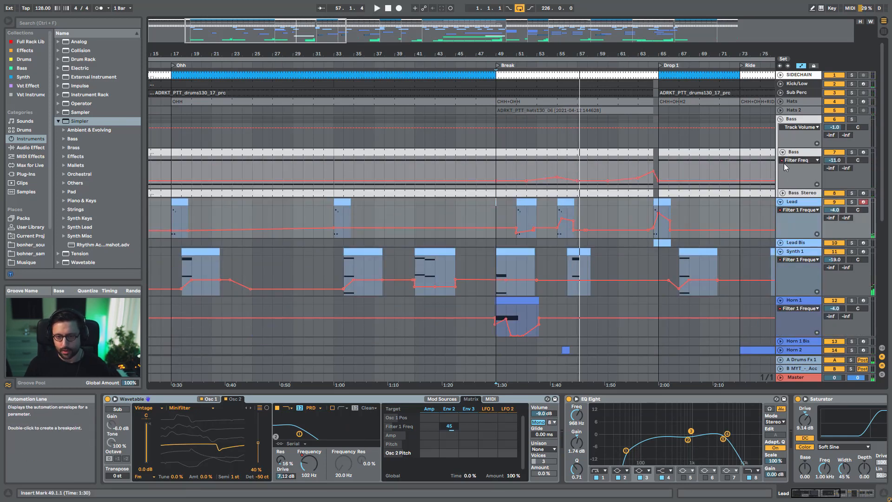
click(852, 152)
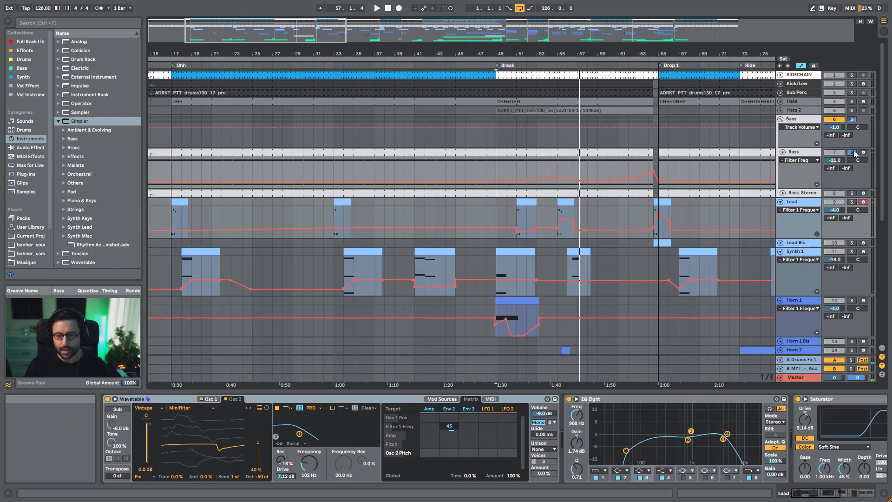
Turn off the Bass track's solo and play the Break from bar 54 to hear the vocal come in
click(851, 153)
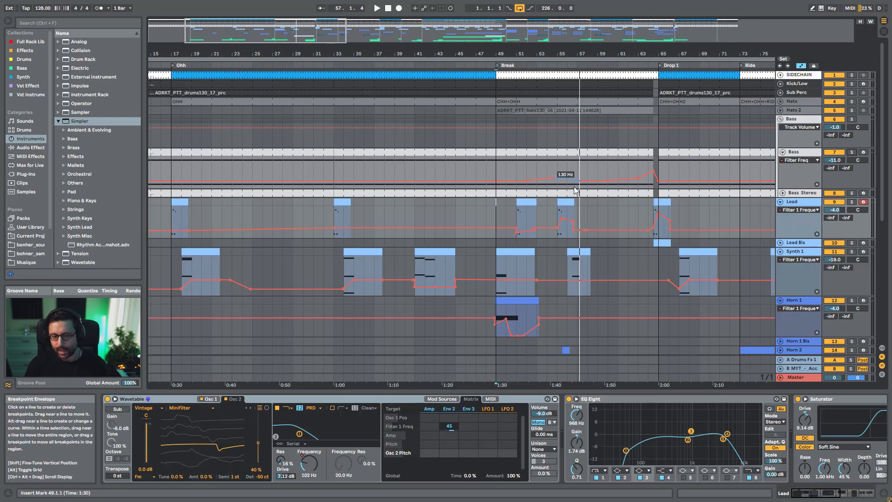
click(526, 169)
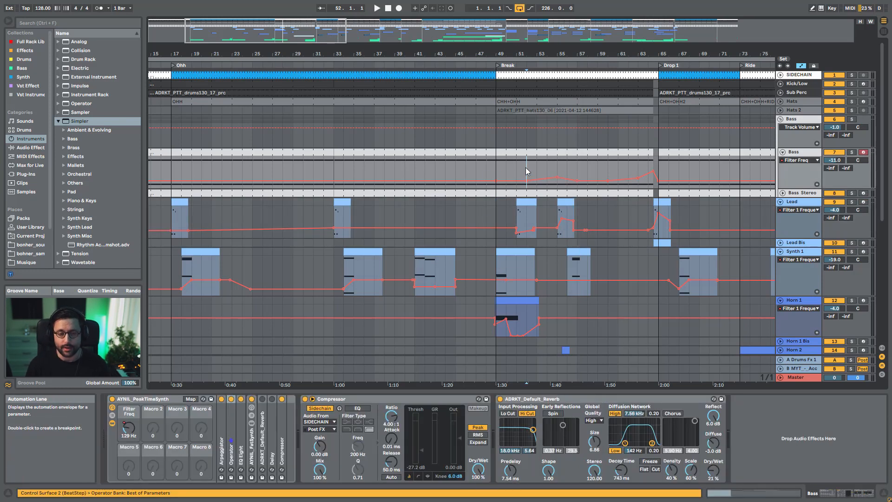
scroll(567, 160, down, 8)
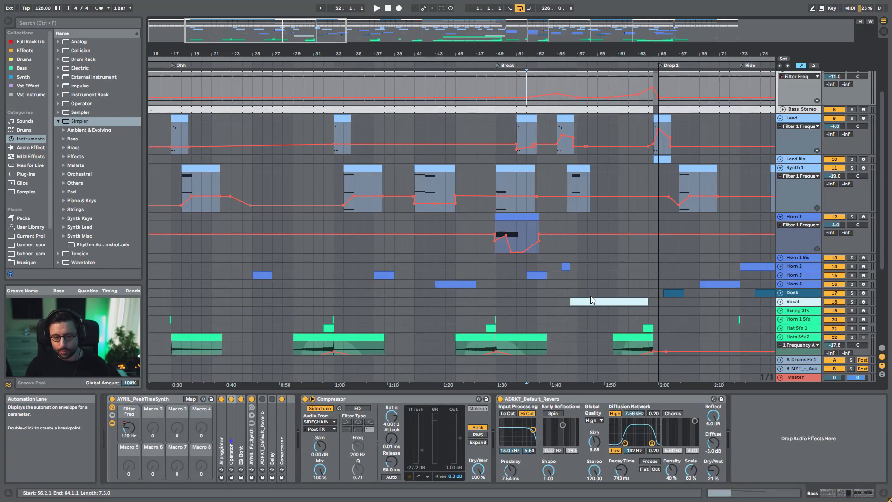
scroll(571, 250, up, 1)
click(550, 237)
key(space)
scroll(570, 241, up, 4)
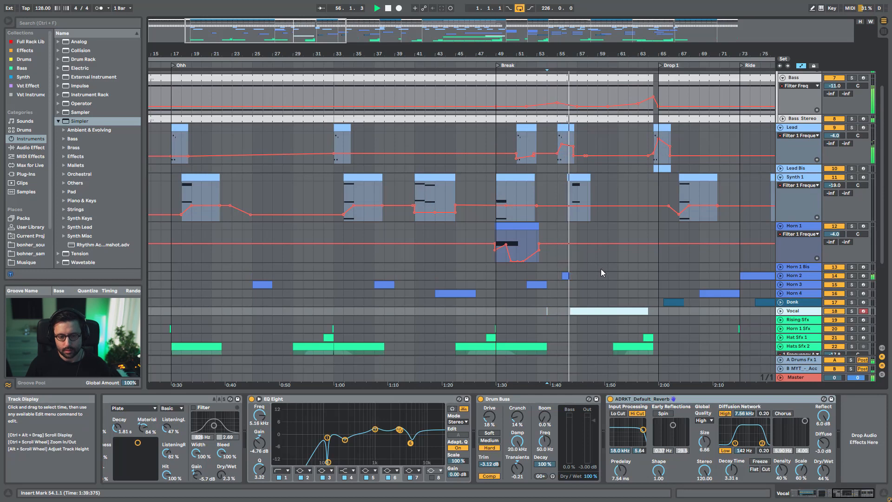
scroll(584, 275, up, 4)
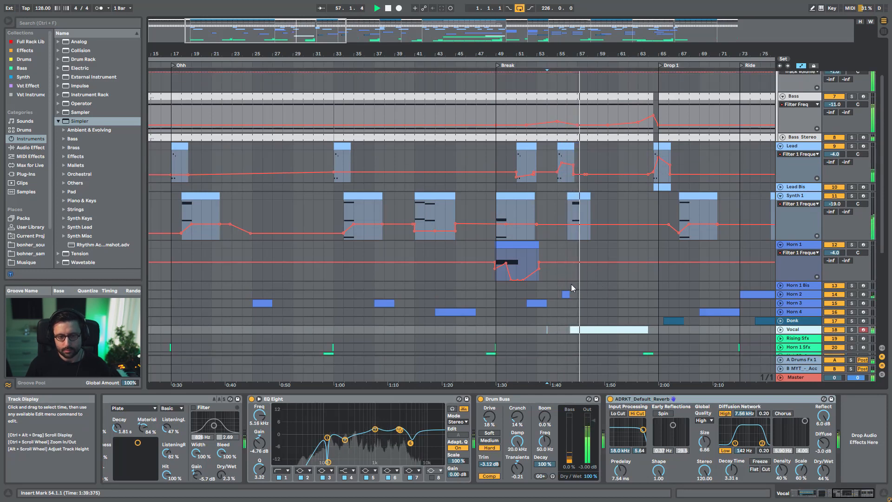
Fold the Bass track and its group, along with the Lead, Synth 1, Horn 1 and all other unfolded tracks
click(783, 153)
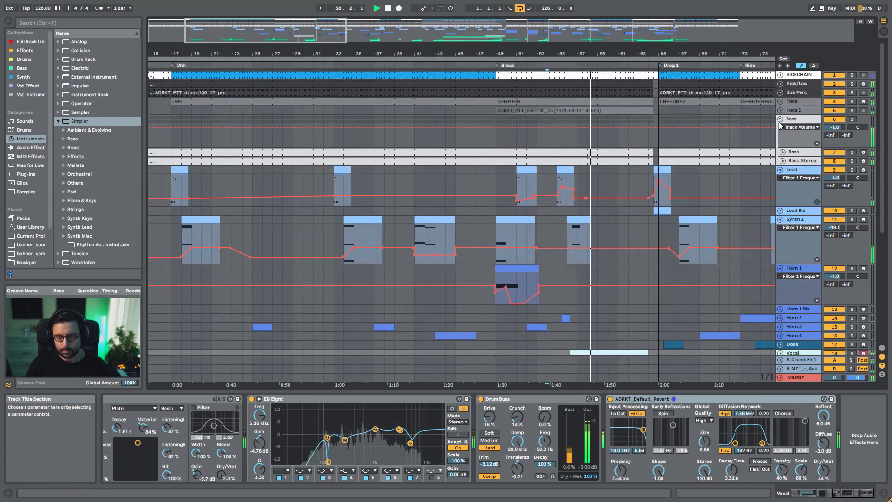
click(780, 119)
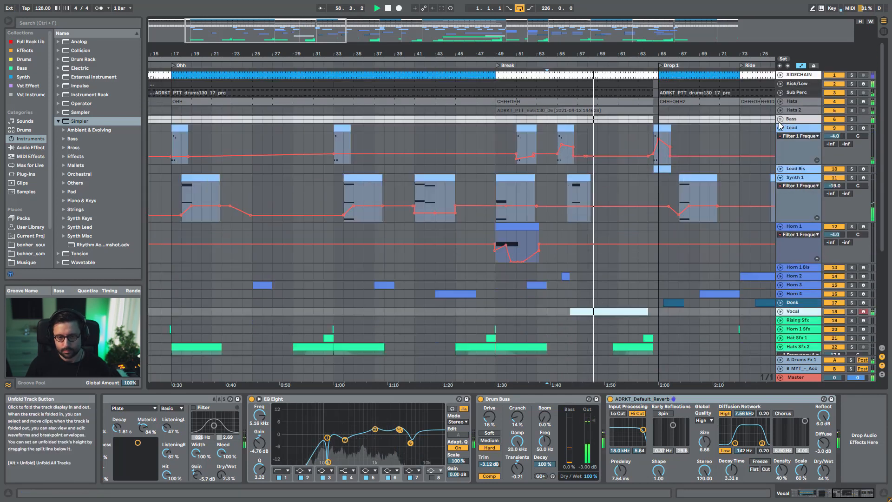
alt+click(780, 178)
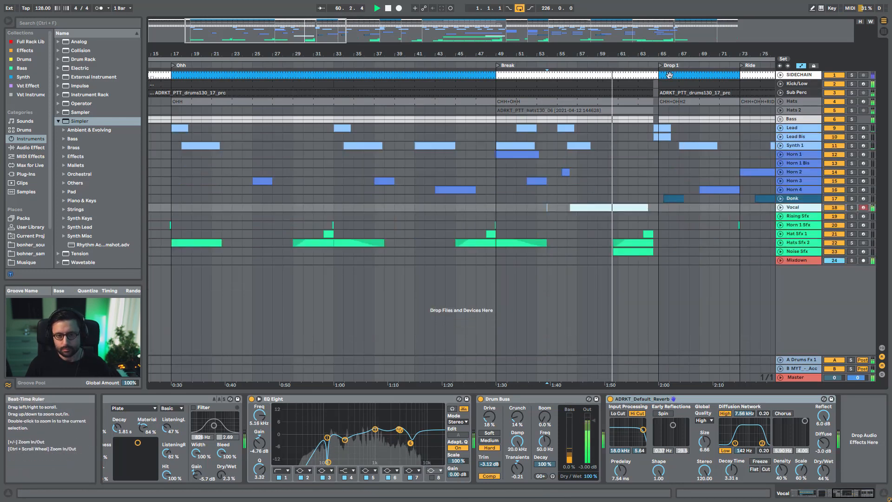
Unfold the Hats and Hats 2 tracks and examine the Break's reverb send automation, the Accelerator Reverb return and the hats devices
click(780, 102)
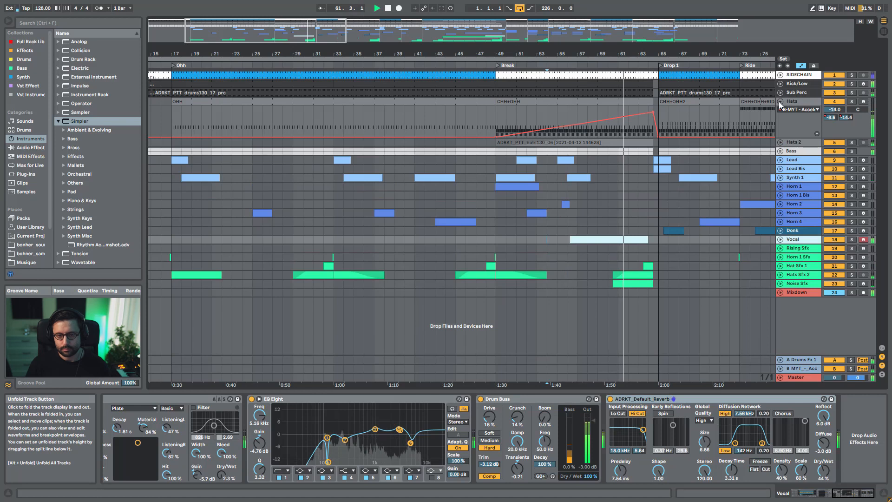
click(780, 142)
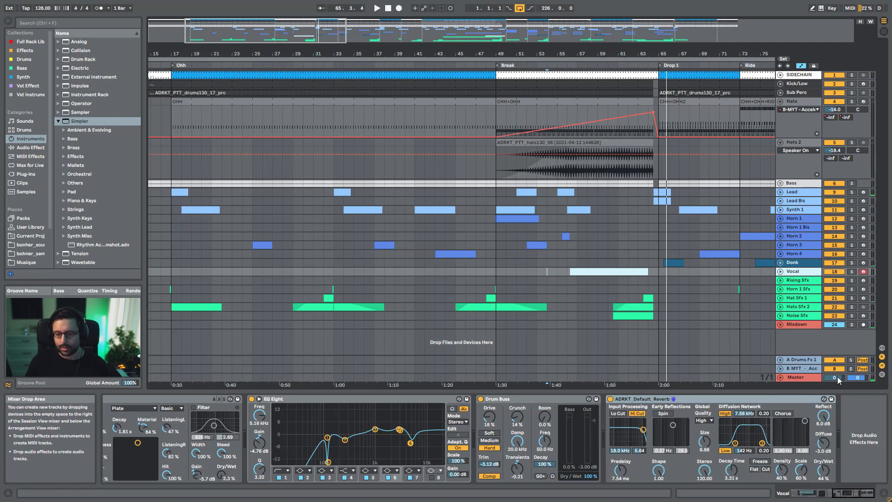
click(802, 360)
click(804, 366)
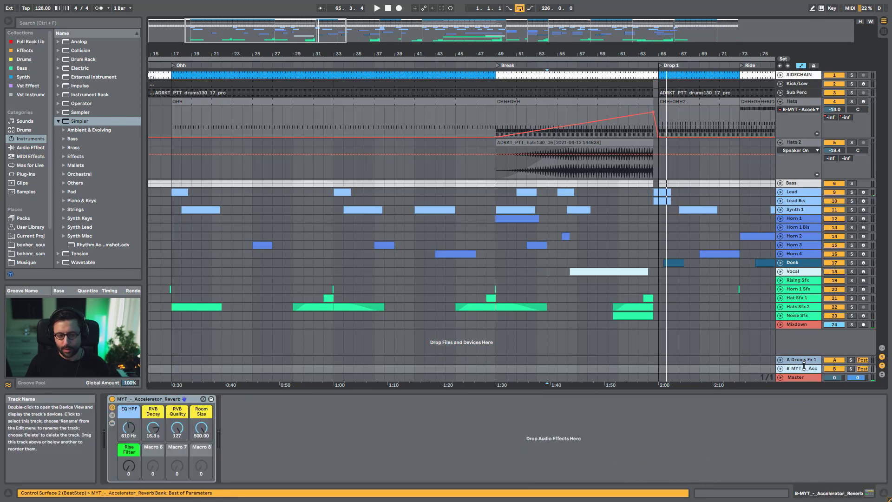
click(799, 101)
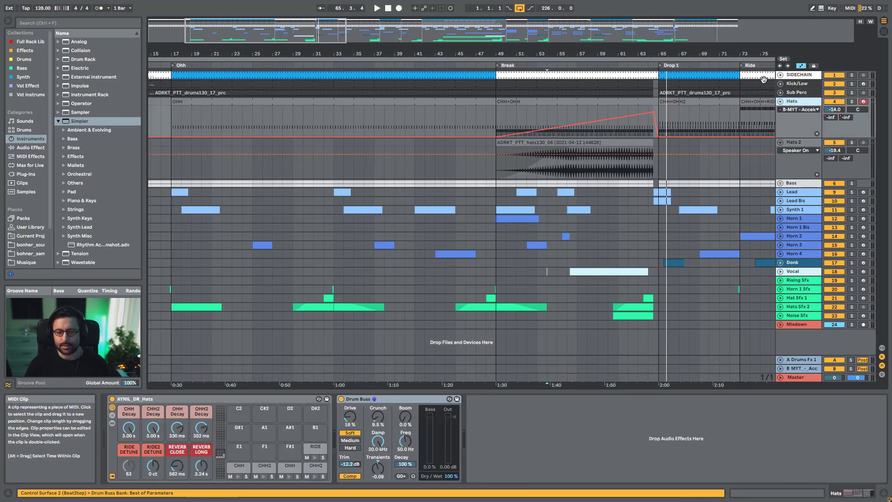
click(587, 142)
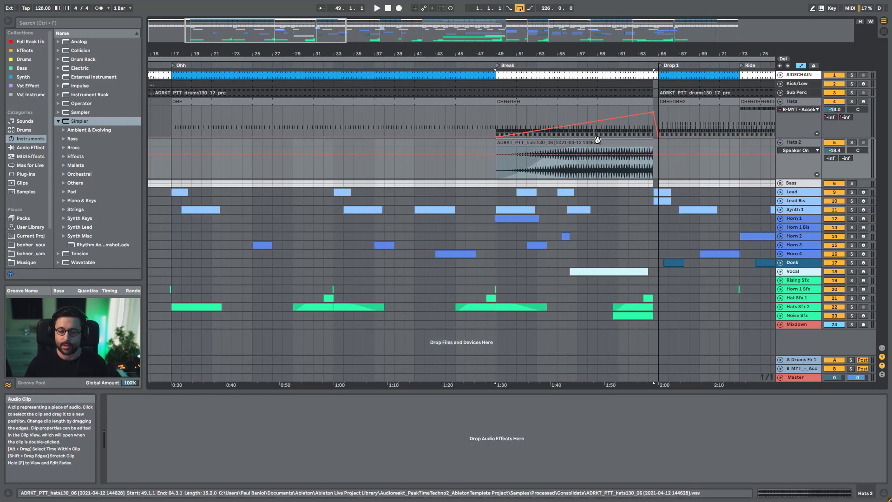
Fold the Hats and Hats 2 tracks and unfold the Bass group to show its Filter Freq automation
click(780, 102)
click(780, 110)
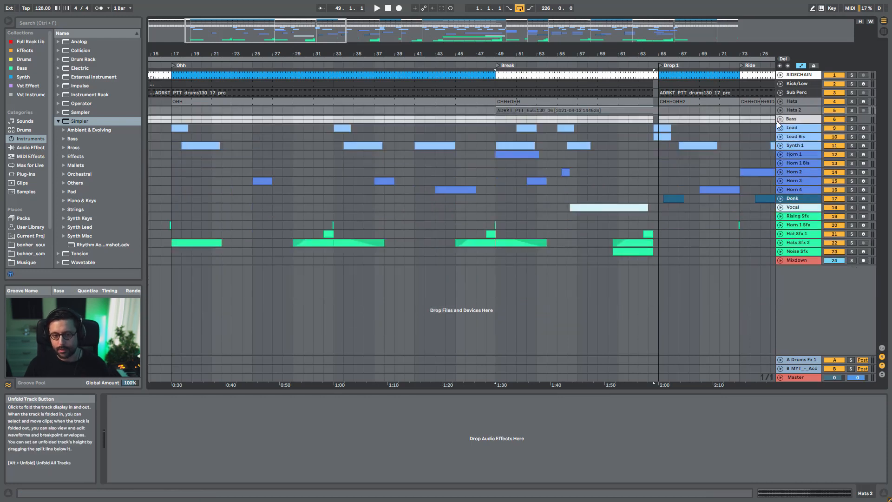
click(780, 119)
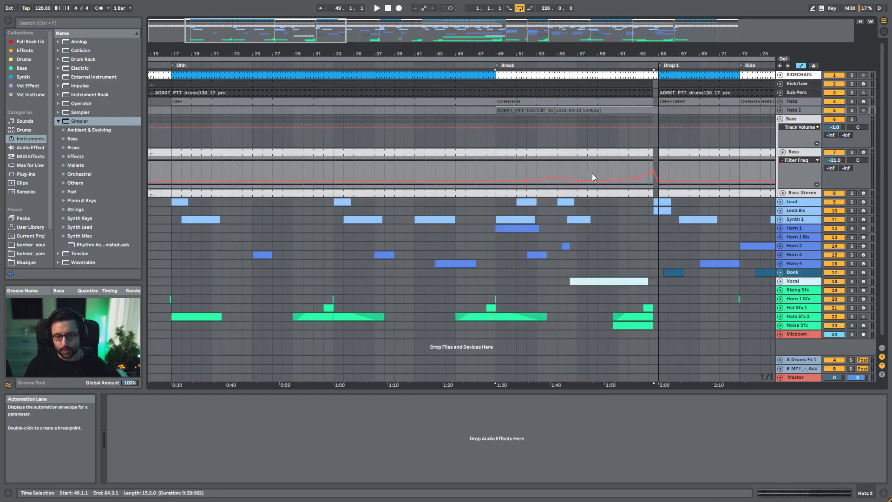
Solo the Bass track and play from bar 62 to hear its filter rise before Drop 1
click(610, 175)
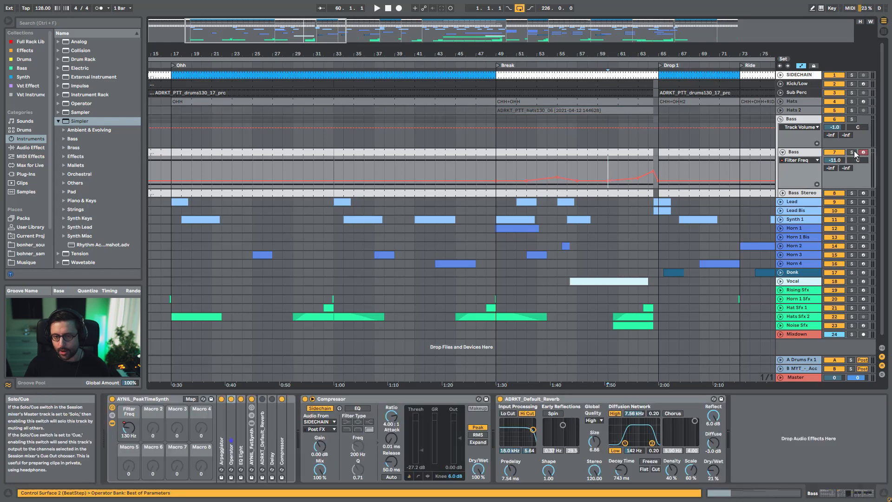
click(852, 153)
key(space)
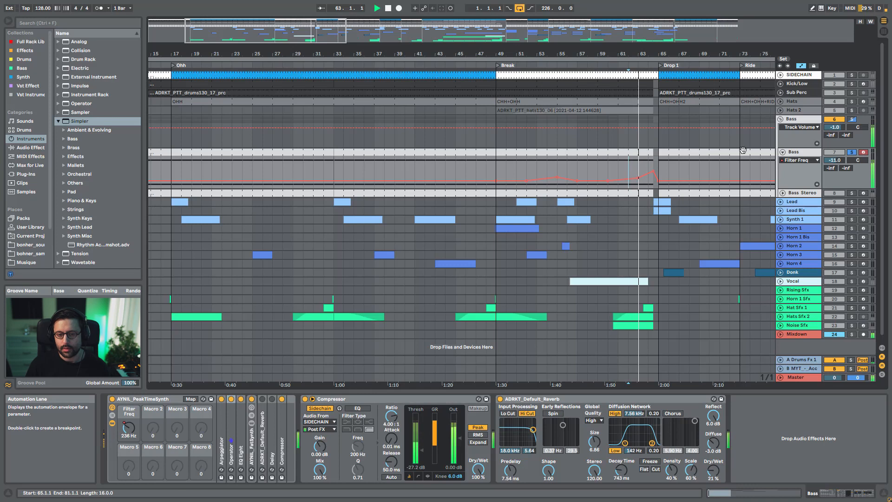
key(space)
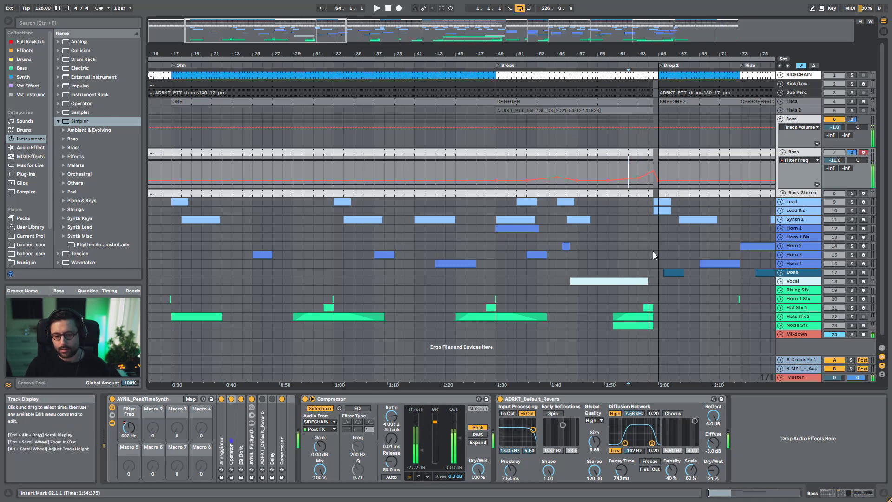
Examine the Lead and Lead Bis clips at the end of the Break and play the transition into Drop 1 from bar 64.3
scroll(675, 250, down, 1)
drag(612, 31, 669, 60)
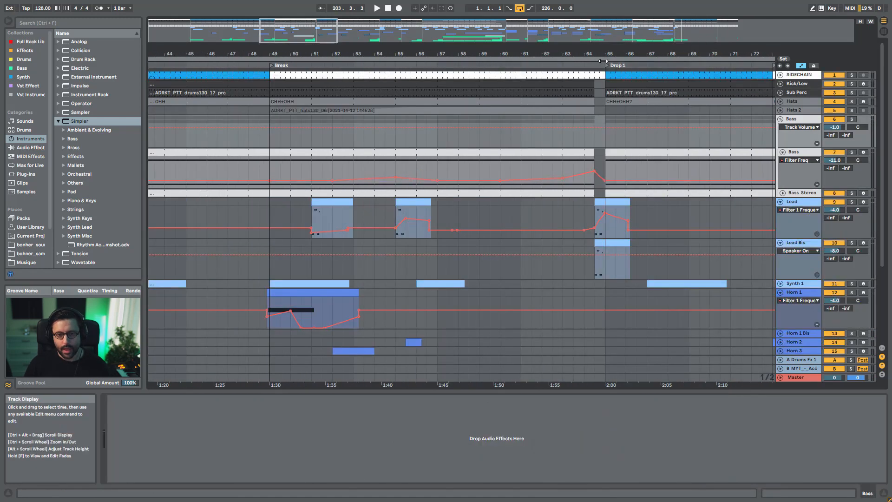
scroll(604, 224, down, 2)
scroll(604, 224, down, 2)
scroll(609, 270, up, 4)
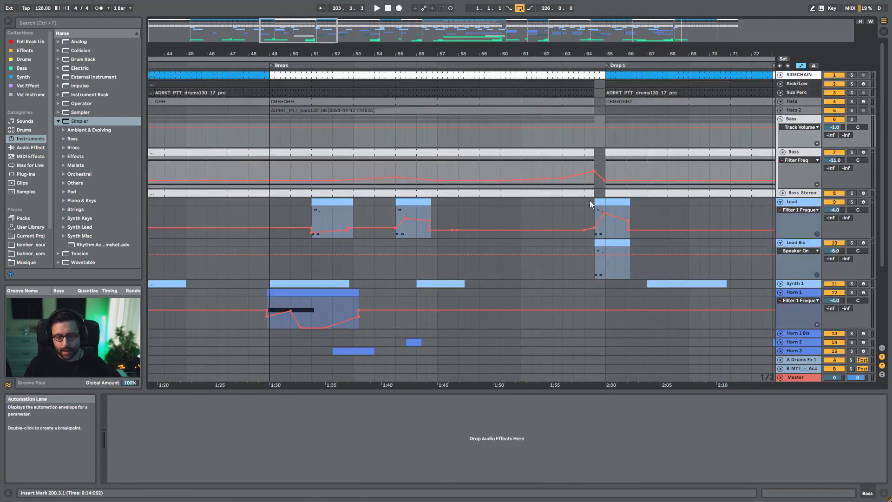
click(592, 210)
key(space)
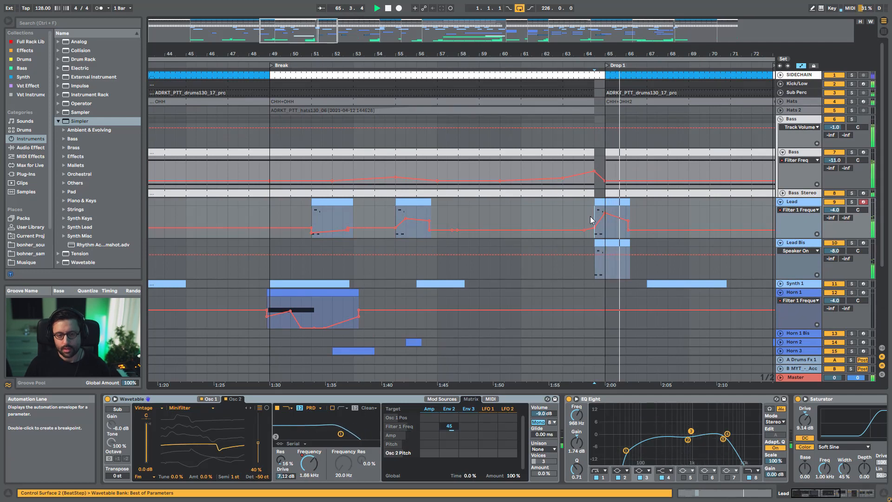
Fold the Bass group and all other unfolded tracks, and play Drop 1 from its start at bar 65
click(781, 119)
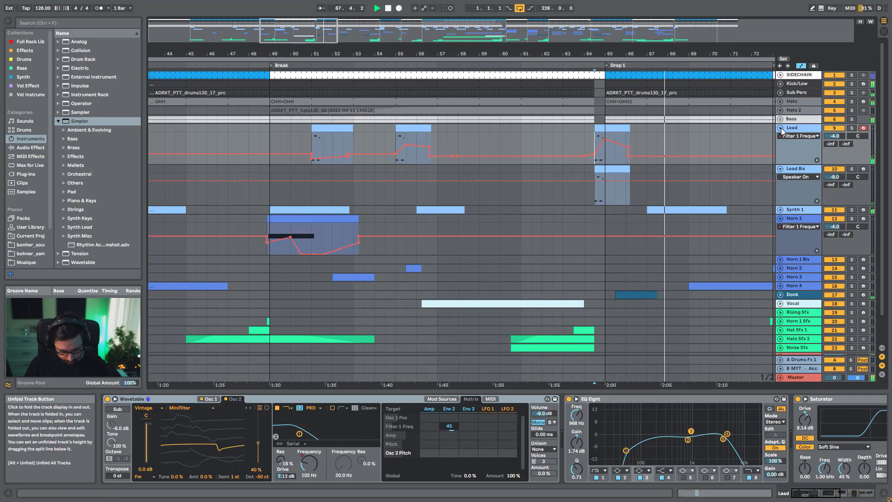
alt+click(781, 128)
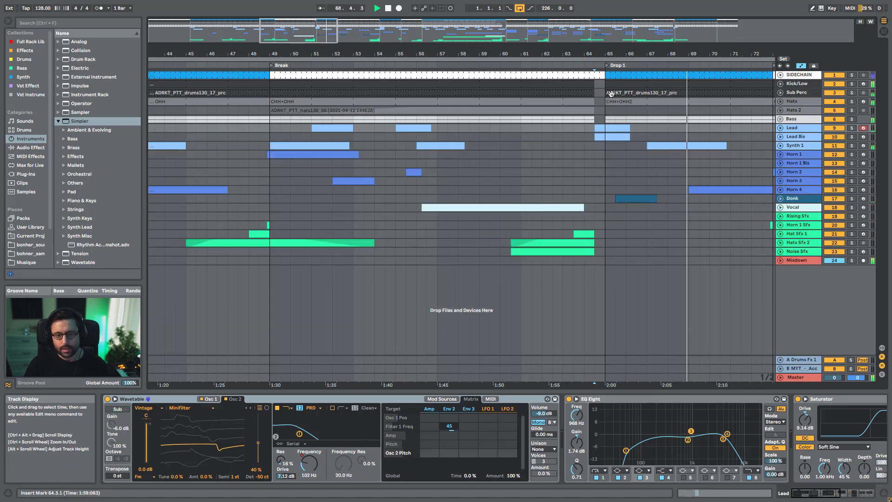
drag(286, 33, 307, 33)
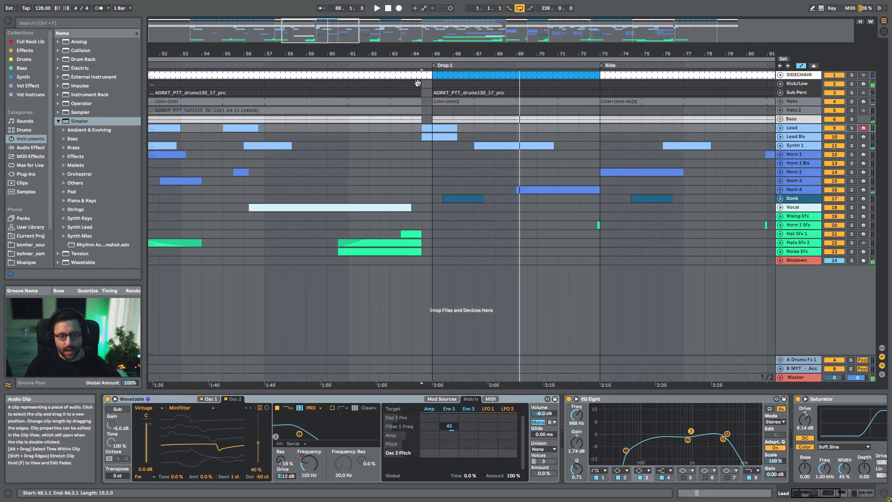
click(435, 172)
key(space)
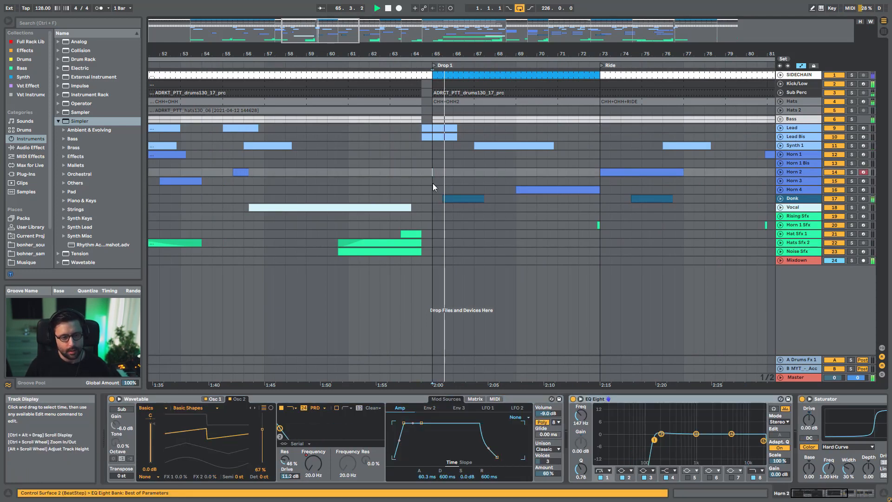
Unfold the Donk track to view its clips while Drop 1 plays
click(780, 198)
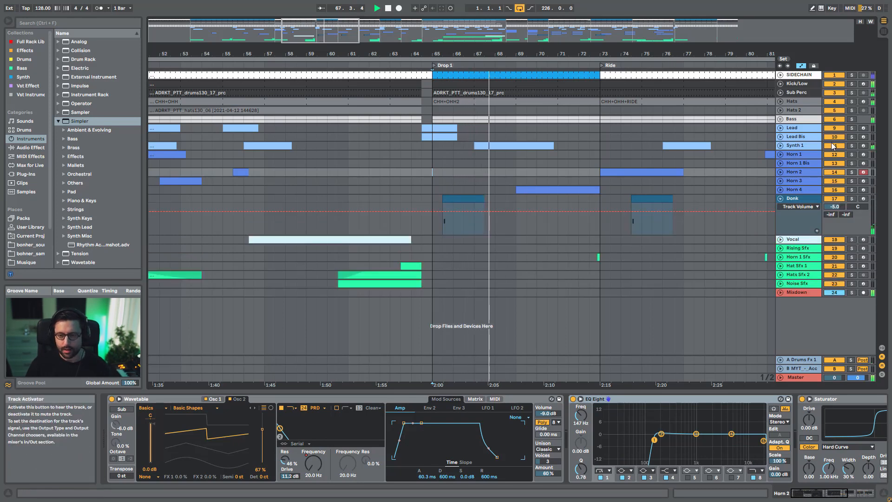
click(781, 148)
click(780, 148)
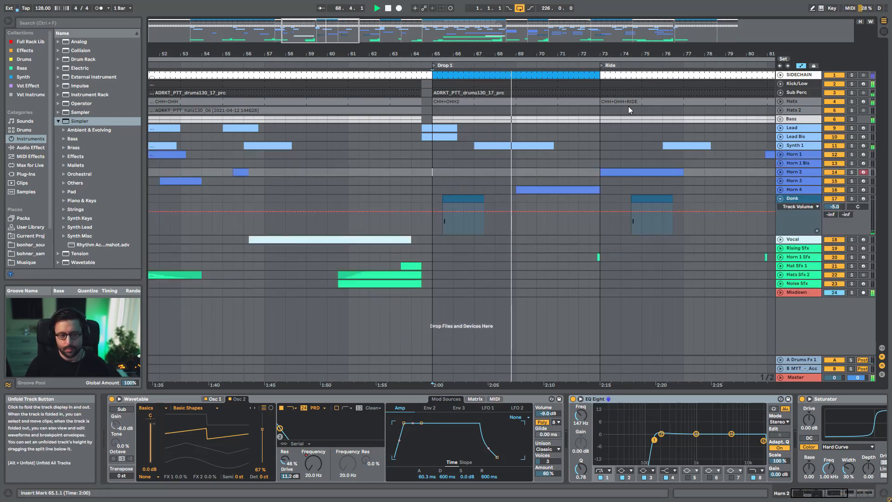
Play from bar 71 into the Ride section and unfold the Mixdown track to examine its riser's Device On automation
drag(307, 39, 302, 25)
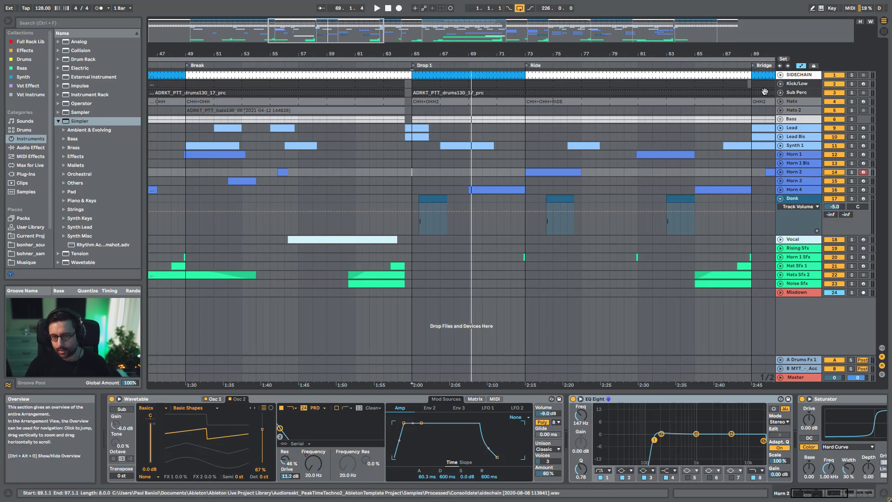
click(494, 158)
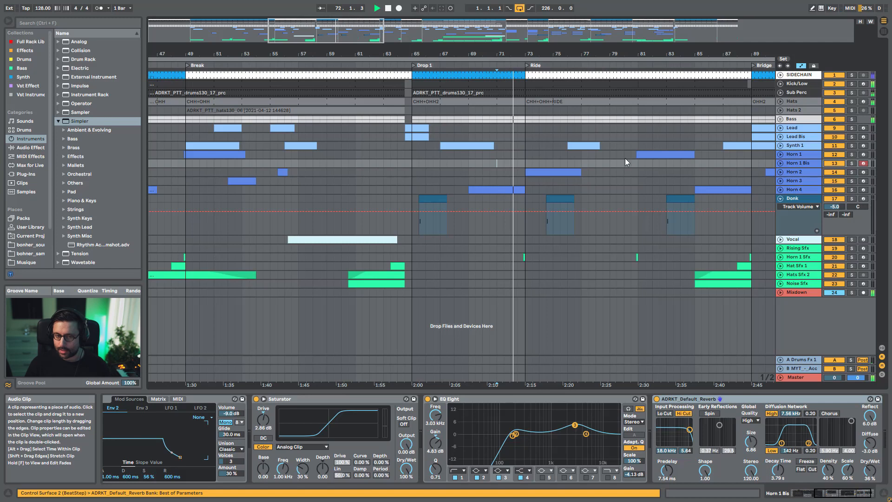
click(780, 292)
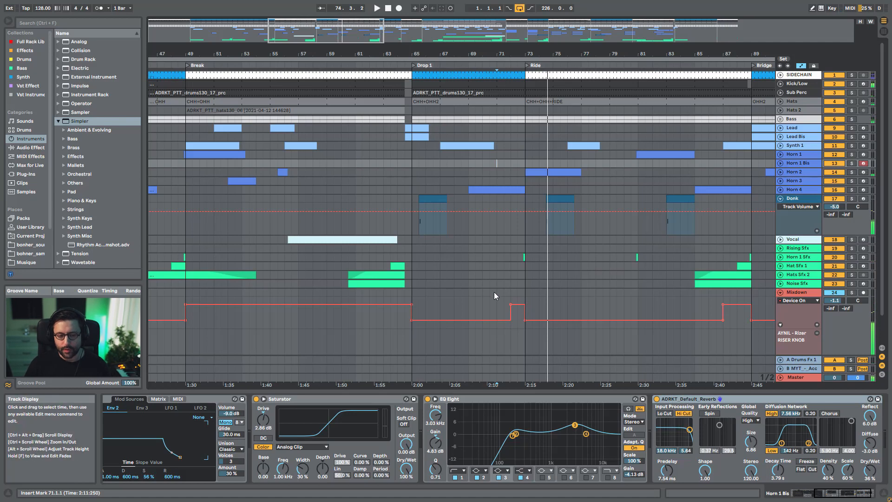
click(495, 306)
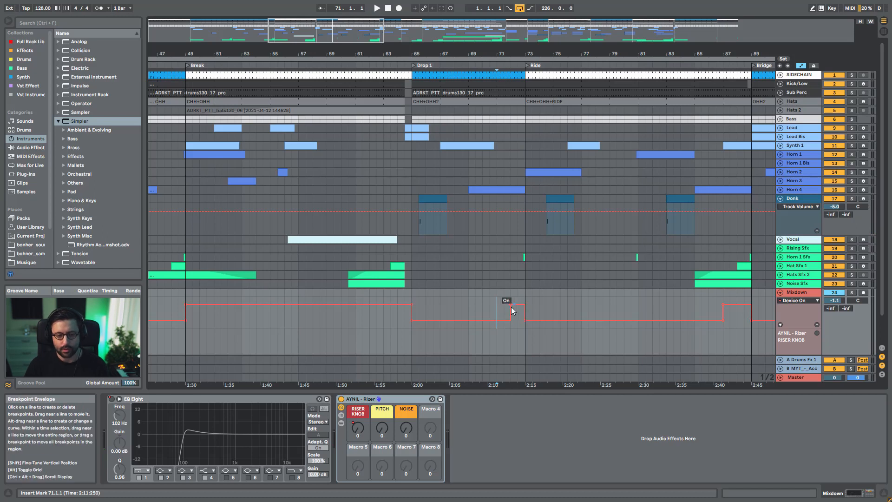
Select the Ride section's CHH+OHH+RIDE clip, and audition the Horn 2 clip at bar 73 in solo before turning the solo off
click(538, 102)
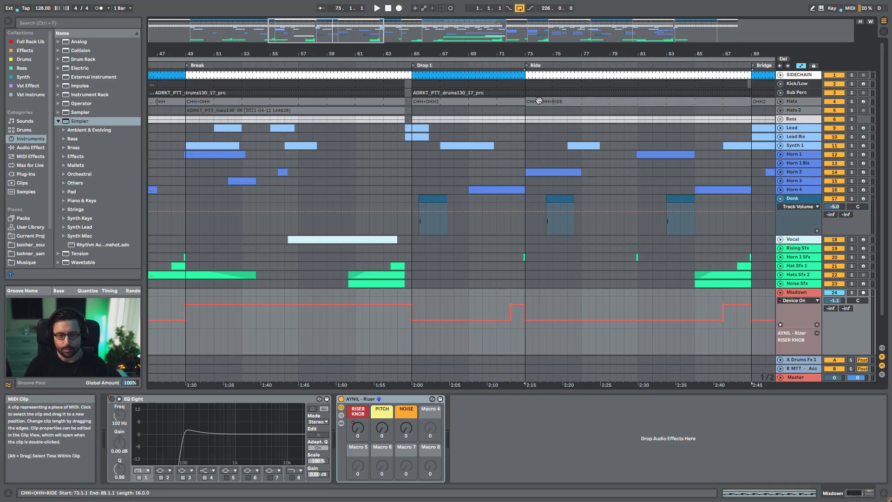
click(545, 172)
click(851, 172)
key(space)
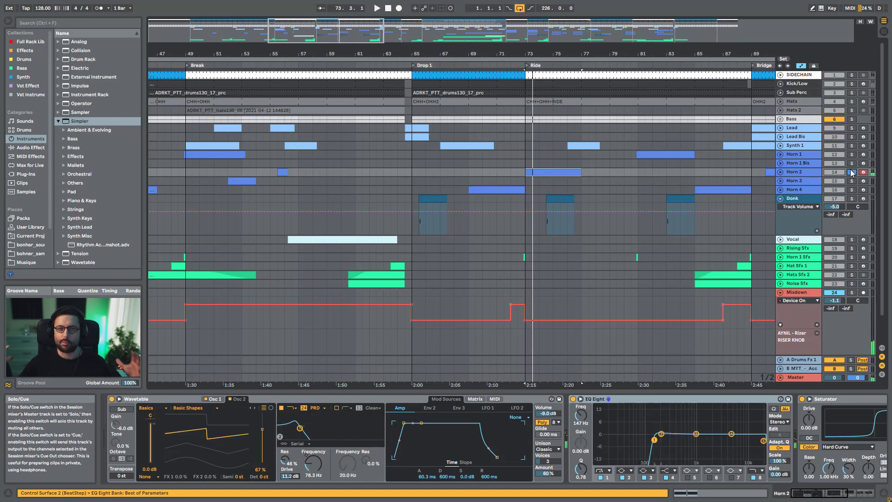
click(852, 172)
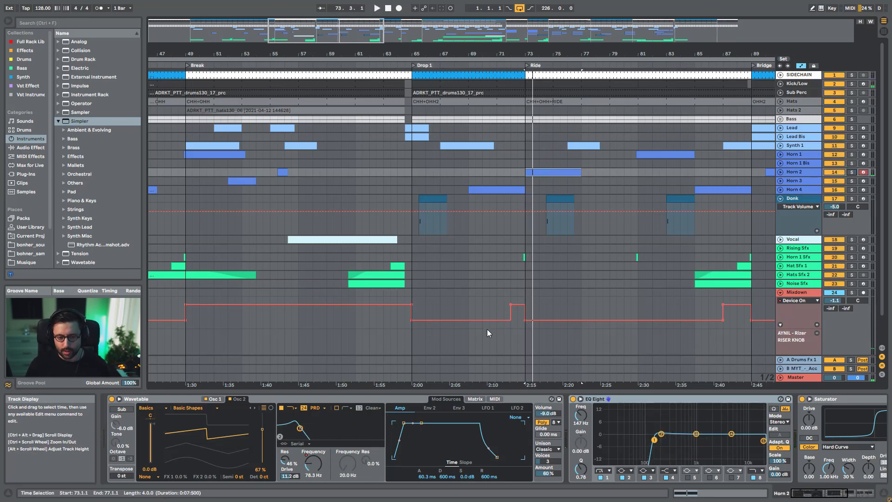
Play the Ride section from bar 73 to about bar 77 with the Mixdown track selected
click(524, 291)
click(653, 348)
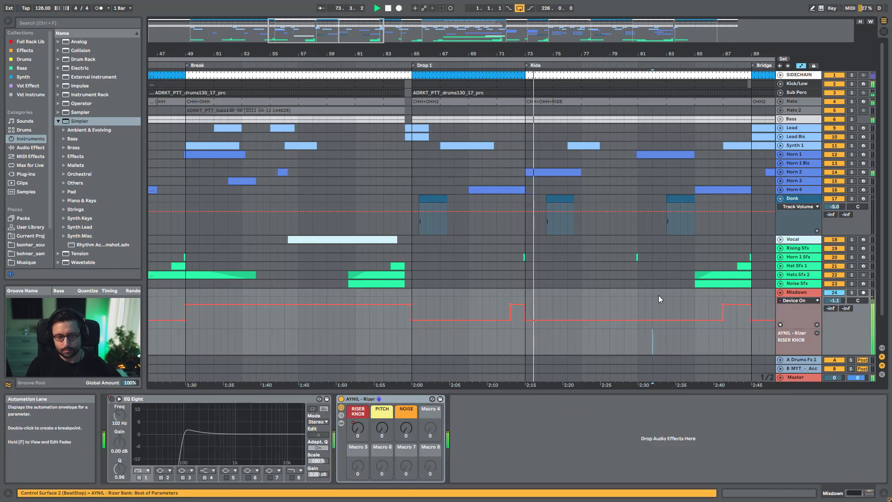
drag(359, 31, 387, 32)
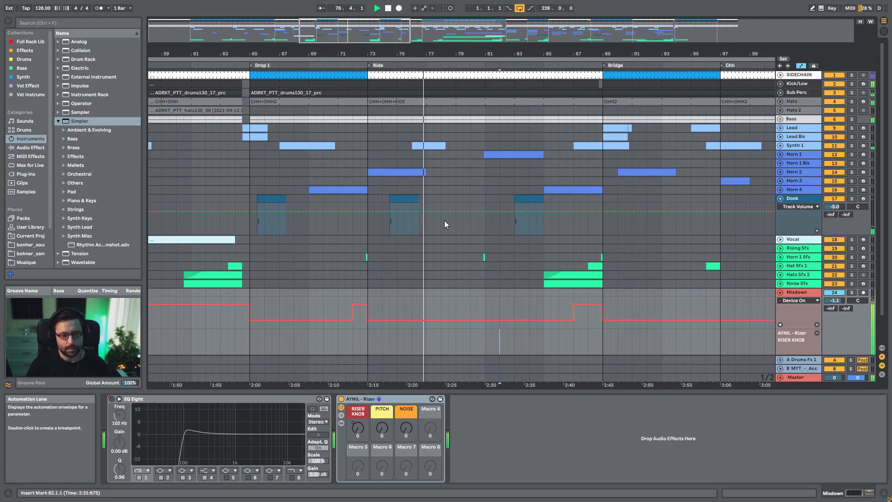
key(space)
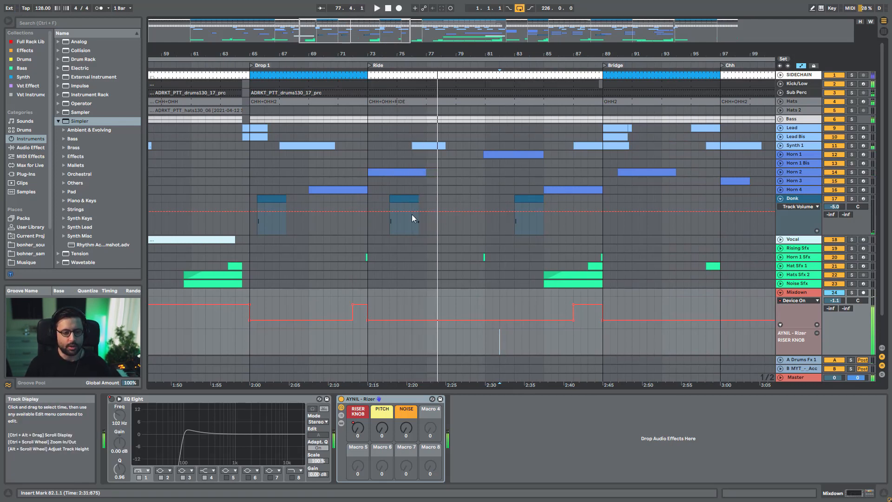
Compare the Donk clips' placement in Drop 1 and the Ride section, marking the gap from bar 73 to the Ride's first Donk clip
click(254, 200)
drag(374, 201, 389, 200)
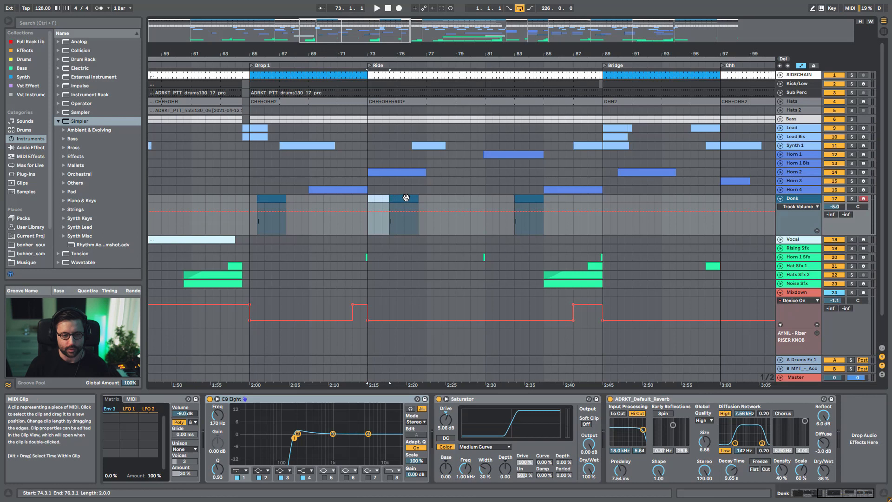
click(418, 190)
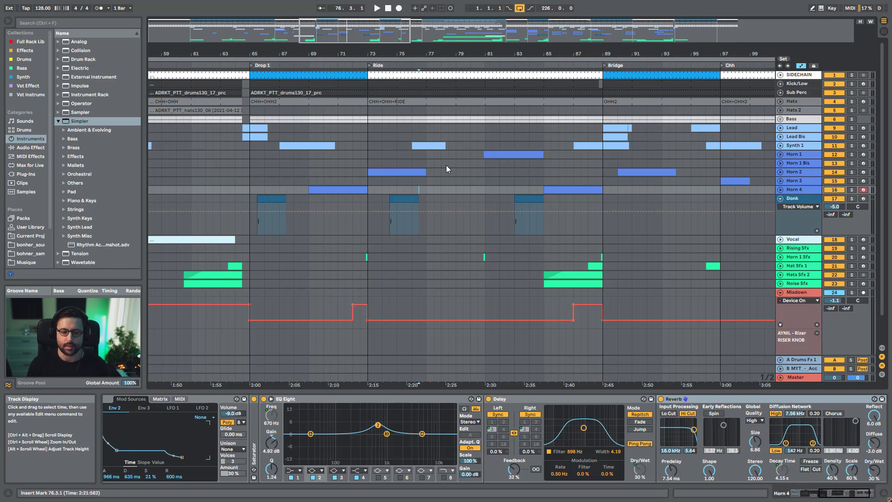
Play the Ride section from about bar 78 and briefly solo the Horn 1 Sfx track
click(449, 180)
key(space)
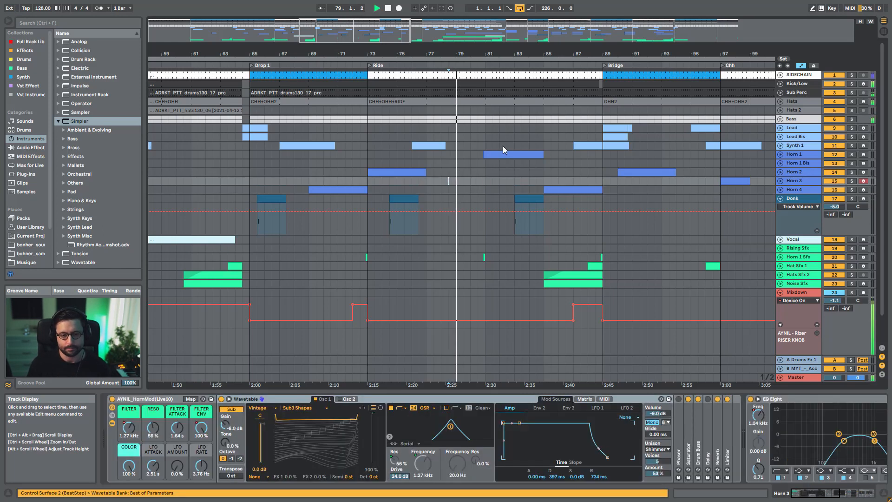
click(852, 258)
click(850, 258)
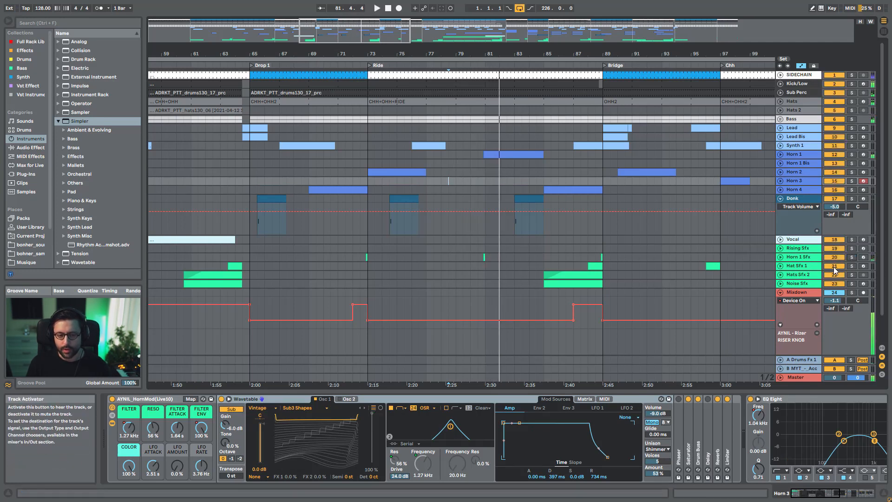
Play the Ride section from bar 81.3 to about bar 87, then set the insert mark at about bar 82 on Hats Sfx 2
click(494, 242)
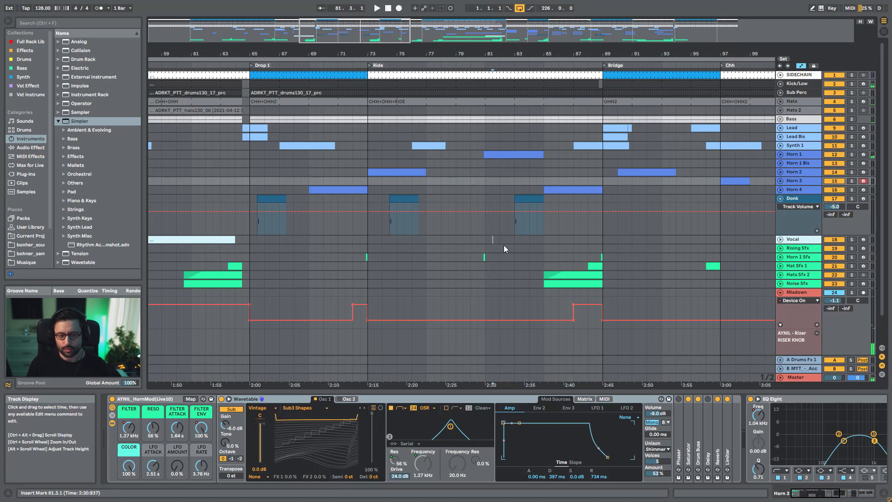
key(space)
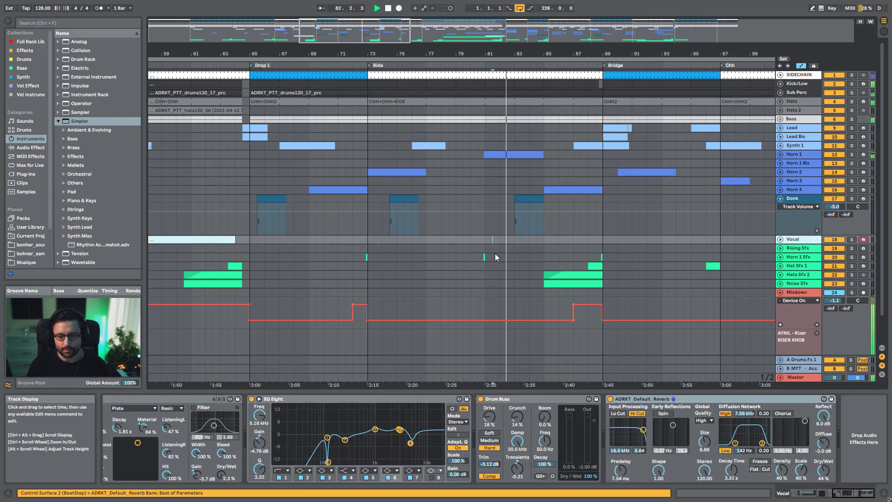
drag(510, 54, 428, 49)
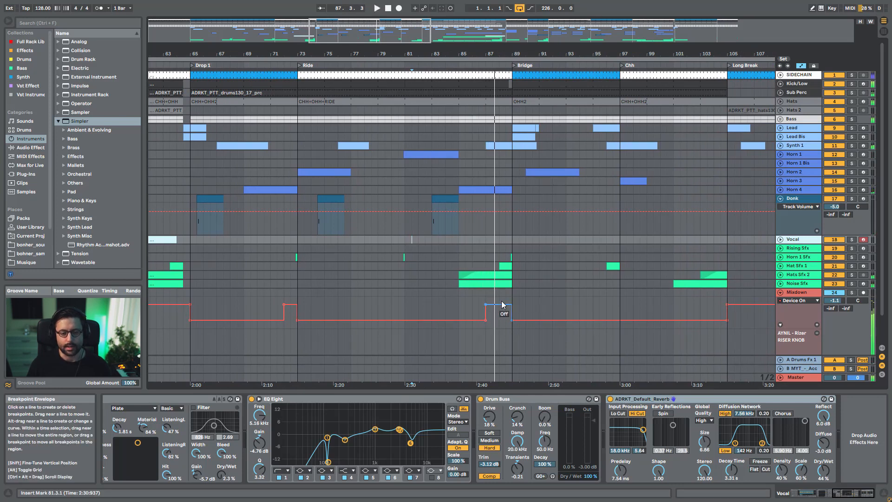
click(424, 274)
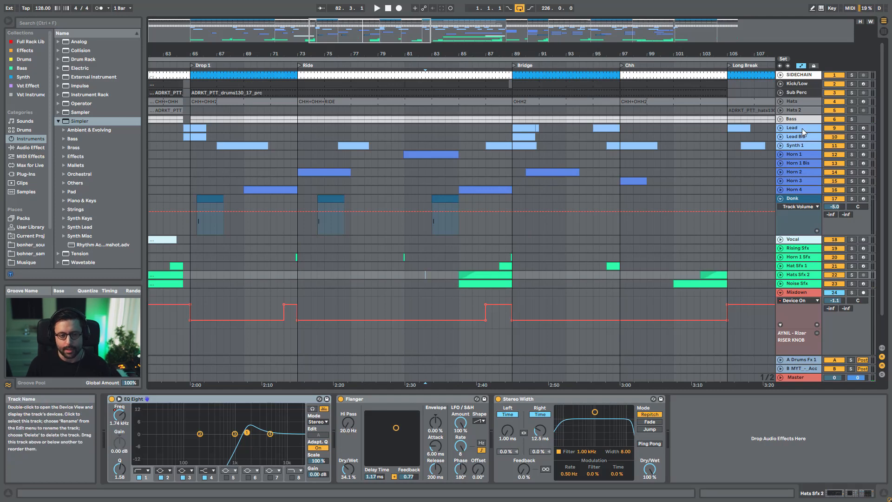
Select the Ride section's Horn 2, Synth 1, Donk, Horn 1, second Donk and Horn 4 clips one after another to trace their order
click(336, 175)
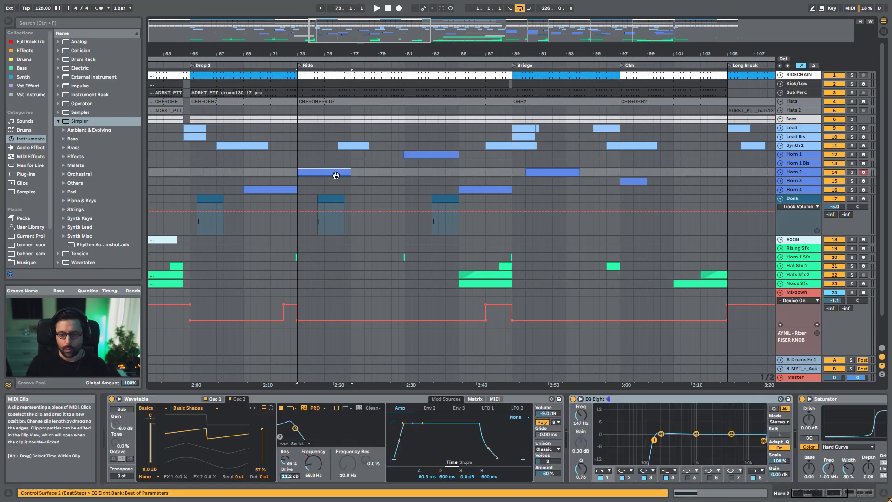
click(361, 145)
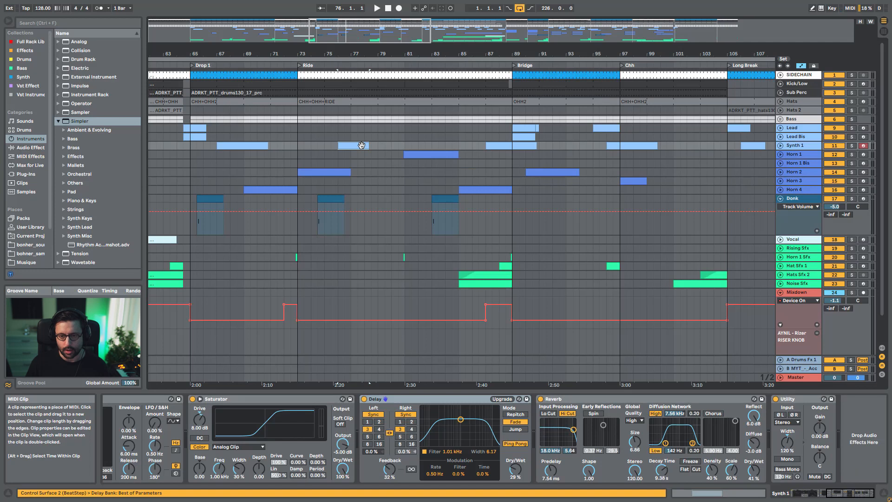
click(324, 199)
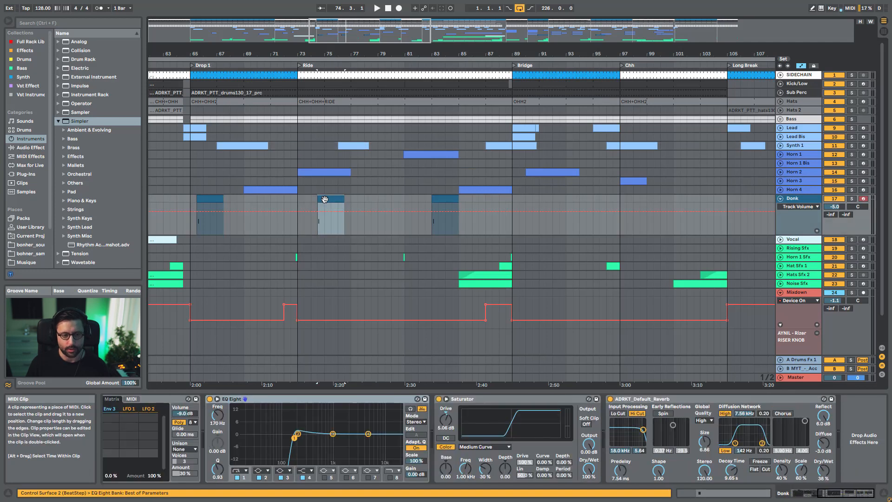
click(426, 156)
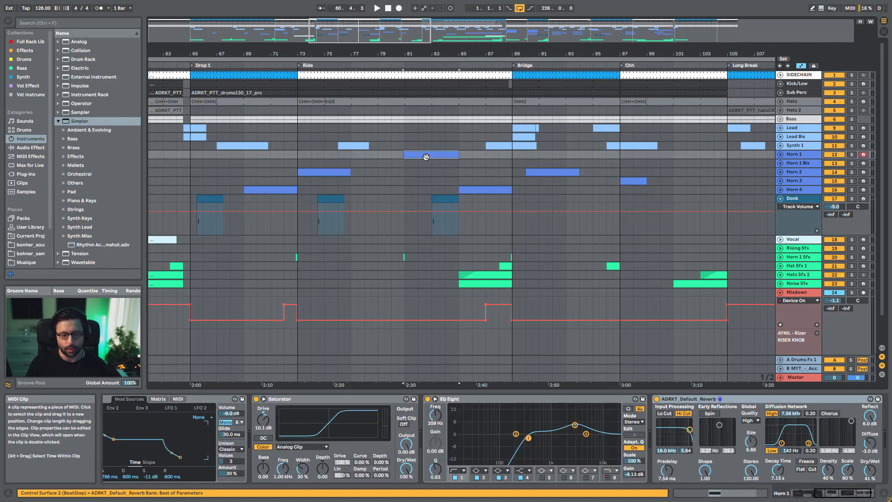
click(445, 199)
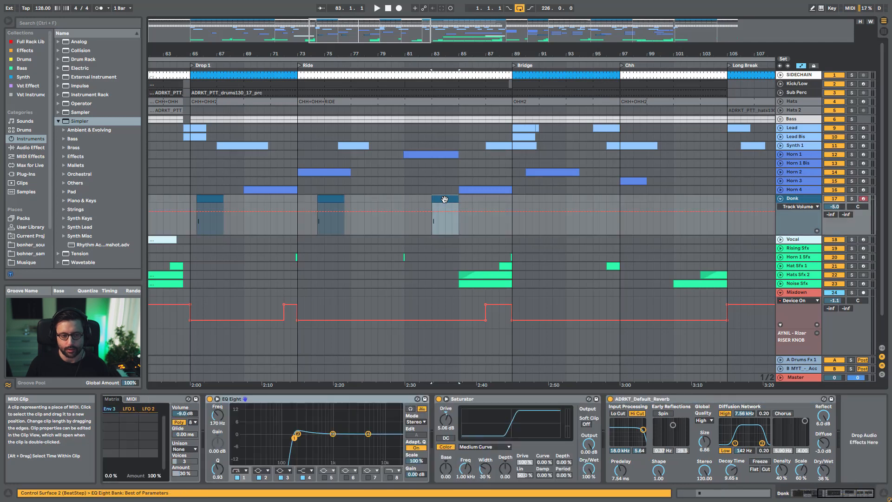
click(472, 190)
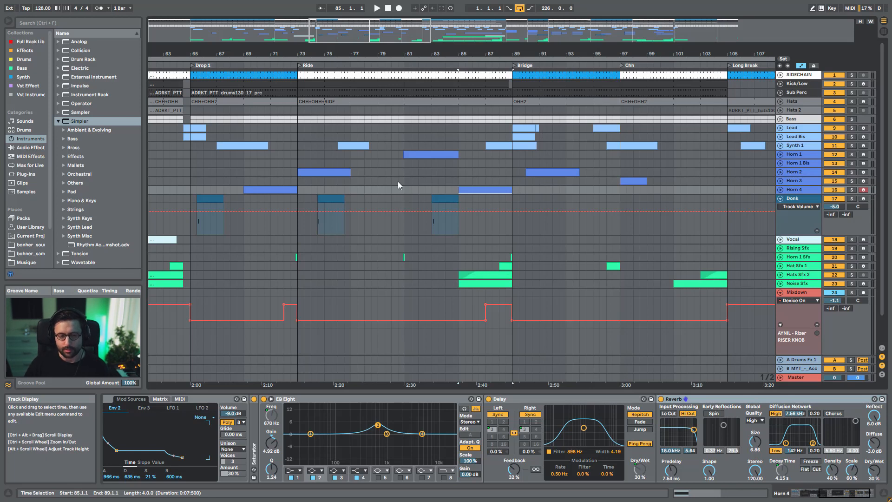
Check the riser automation before the Bridge on the Mixdown track, and play from bar 85 through the transition to bar 92
click(512, 163)
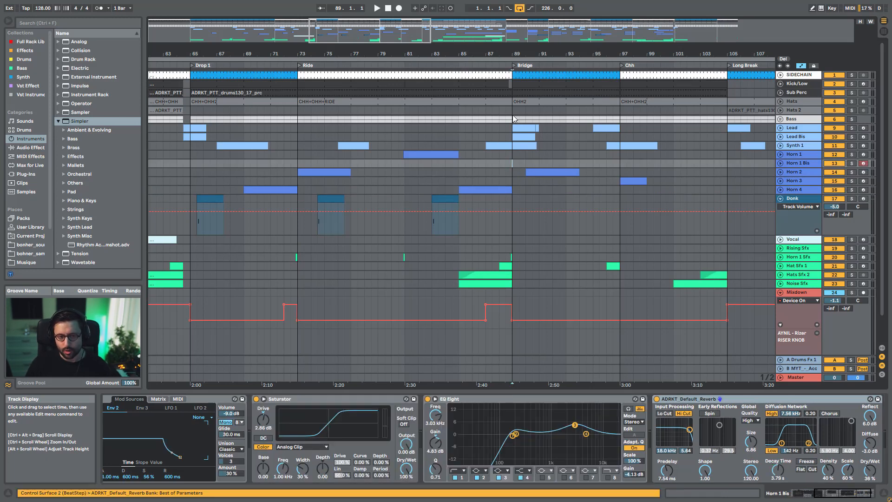
click(500, 334)
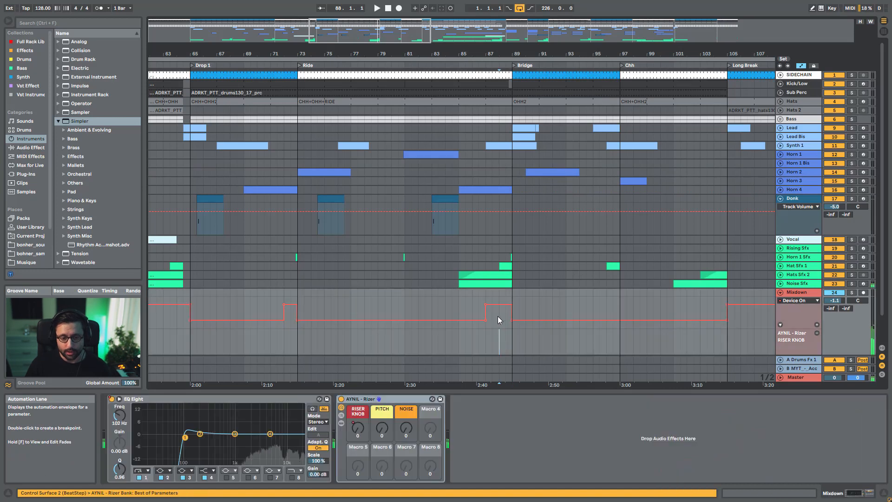
click(459, 319)
key(space)
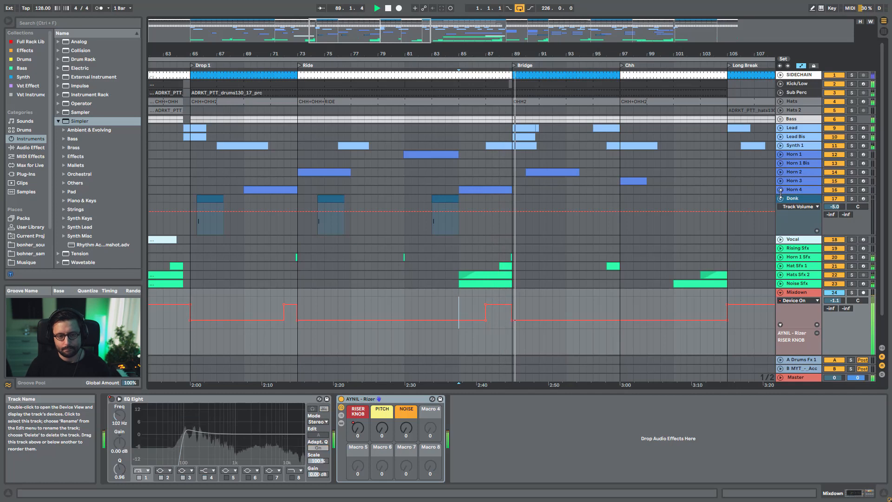
mouse_move(346, 35)
mouse_down()
mouse_move(362, 26)
mouse_move(340, 25)
mouse_move(353, 29)
mouse_up()
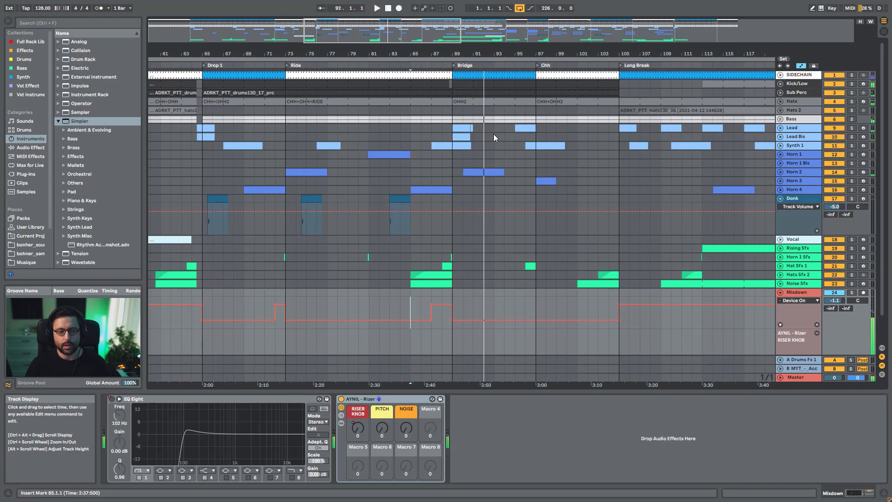
Unfold the Hats track and select the Bridge's OHH2 clip to examine its hat pattern
click(780, 102)
click(421, 119)
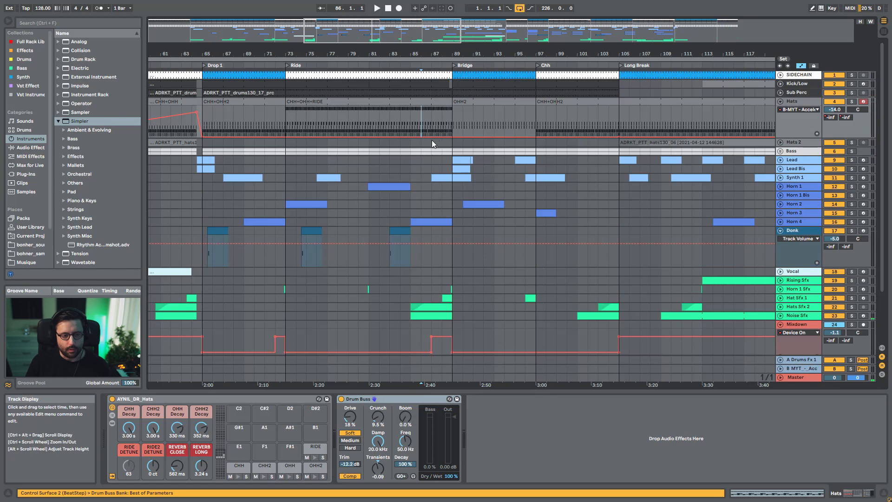
click(462, 101)
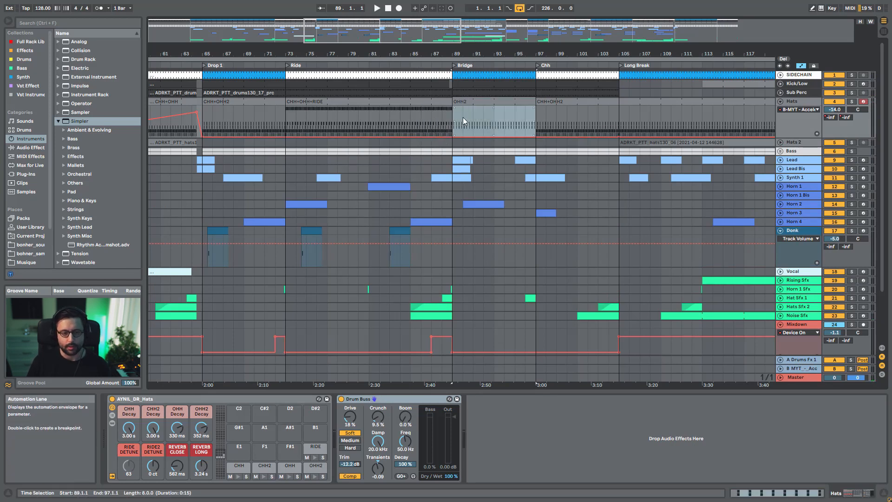
Play the Bridge from its start at bar 89 through to the beginning of the Chh section at bar 97
click(455, 126)
key(space)
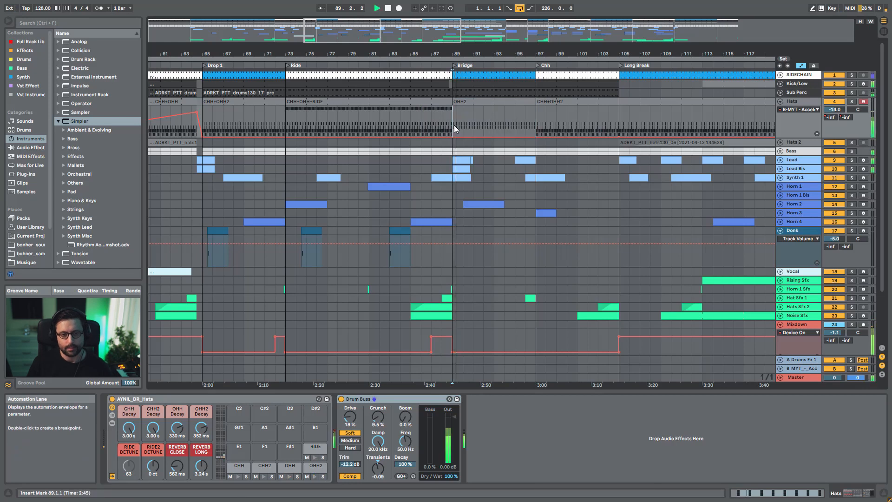
drag(520, 54, 557, 88)
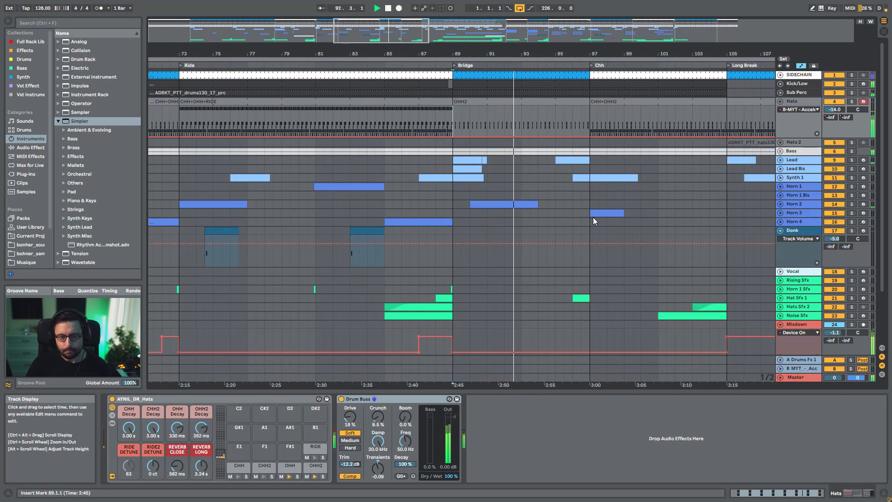
drag(593, 54, 588, 54)
drag(452, 54, 379, 52)
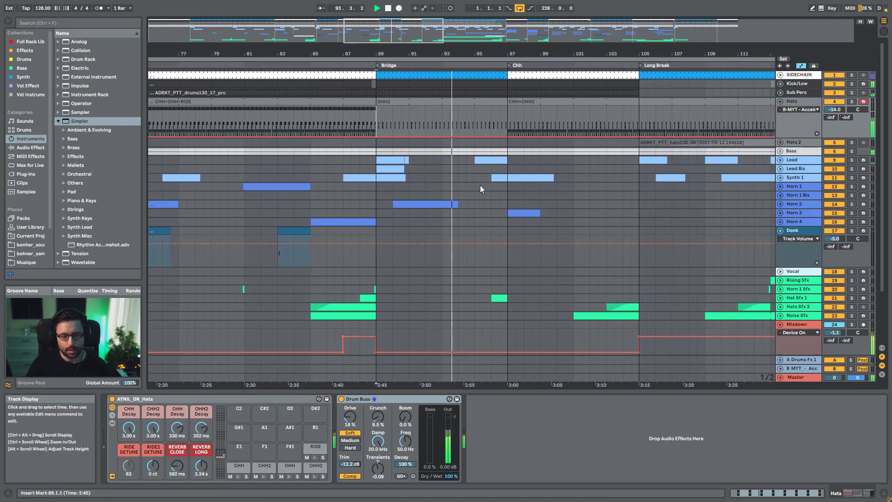
drag(463, 54, 383, 61)
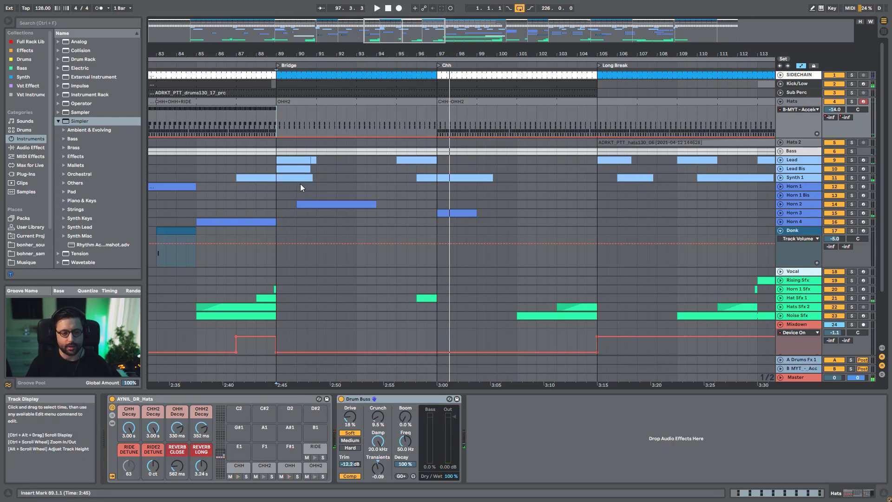
Unfold the Lead track to view its Filter 1 Frequency automation, and audition the Bridge's Horn 2 clip at bar 90 in solo
click(780, 161)
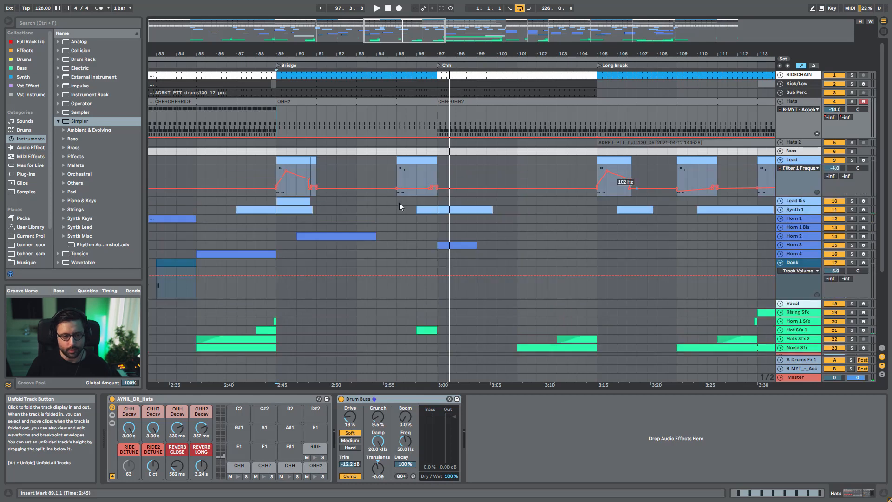
click(326, 236)
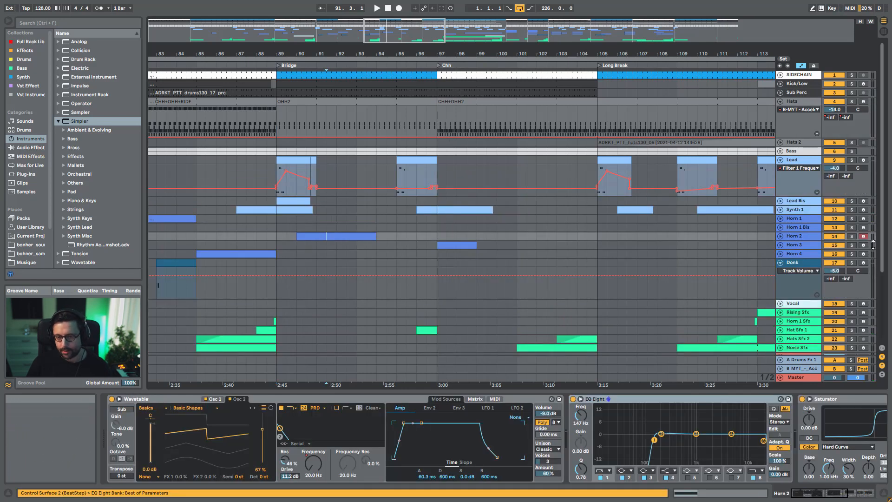
click(853, 236)
key(space)
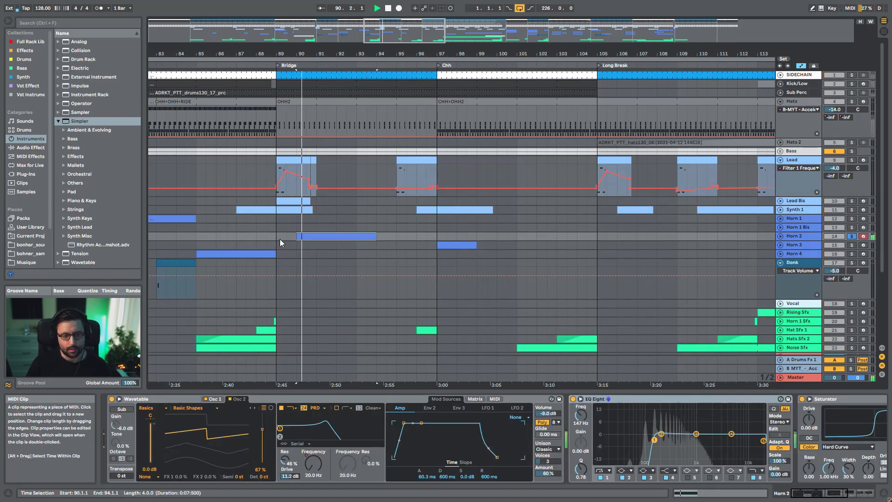
key(space)
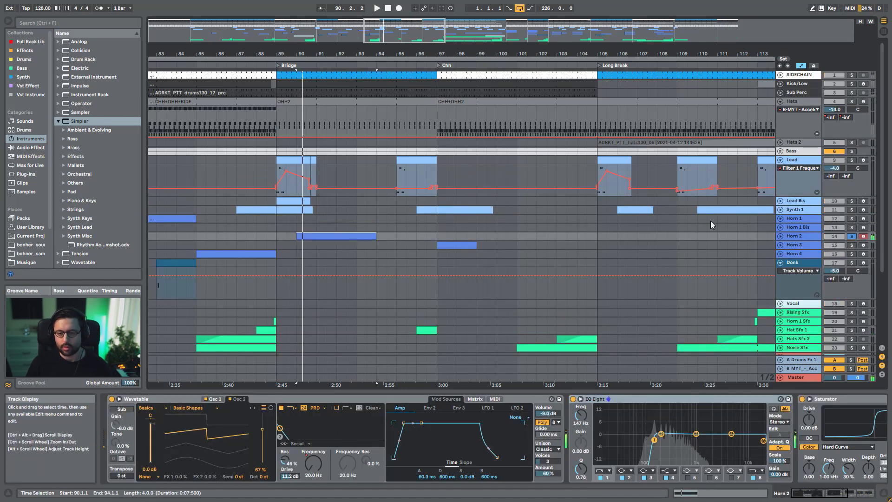
Audition the Synth 1 clip starting at bar 96 in solo up to the Chh section
click(458, 209)
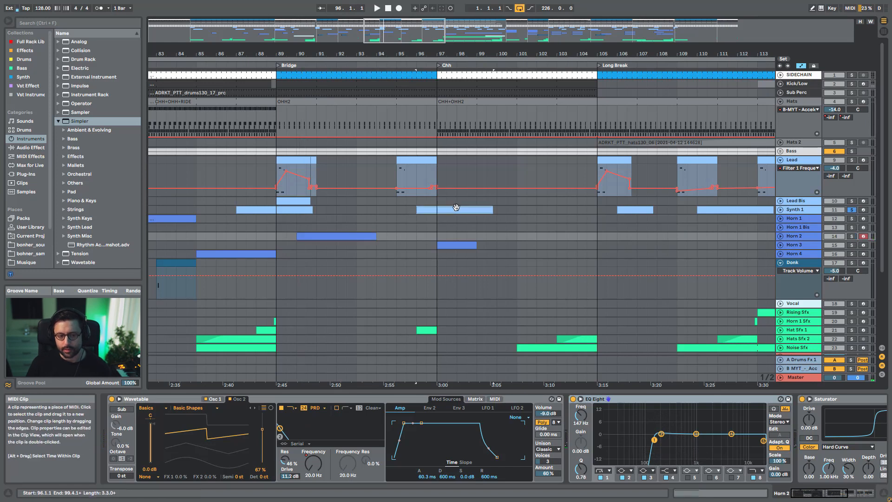
key(space)
click(852, 210)
key(space)
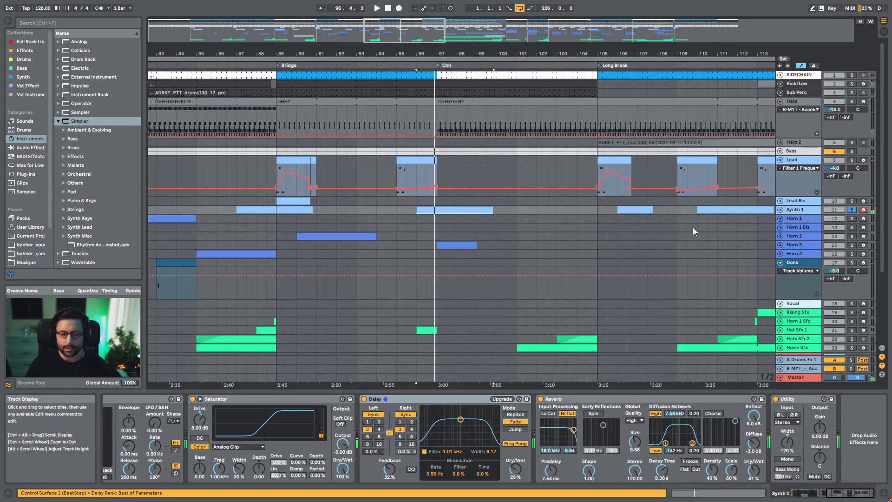
Select the Horn 3 track and play its clip at the start of the Chh section with the full mix
click(796, 236)
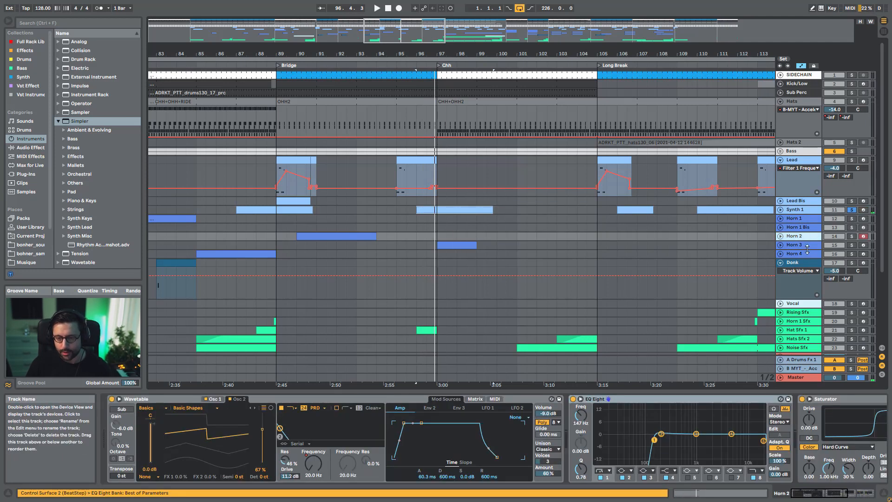
click(852, 245)
key(space)
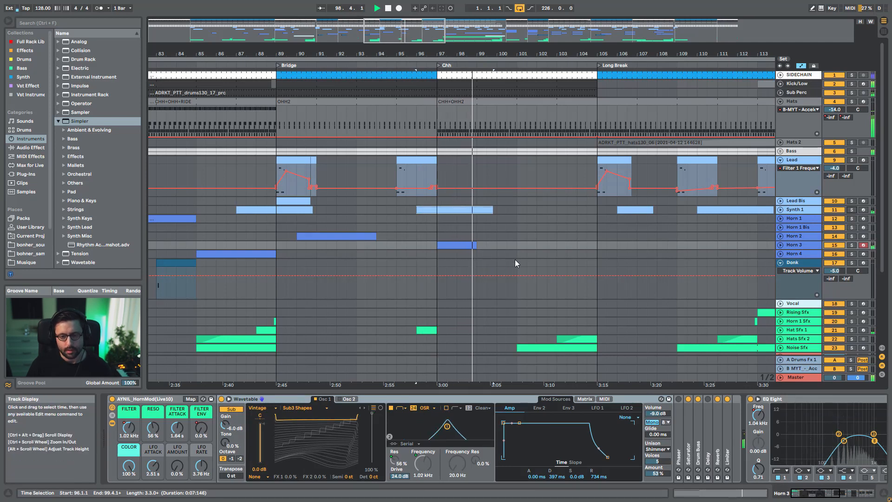
Audition the Horn 3 clip of the Chh section in solo, and select the Hats clip starting at bar 97
click(851, 246)
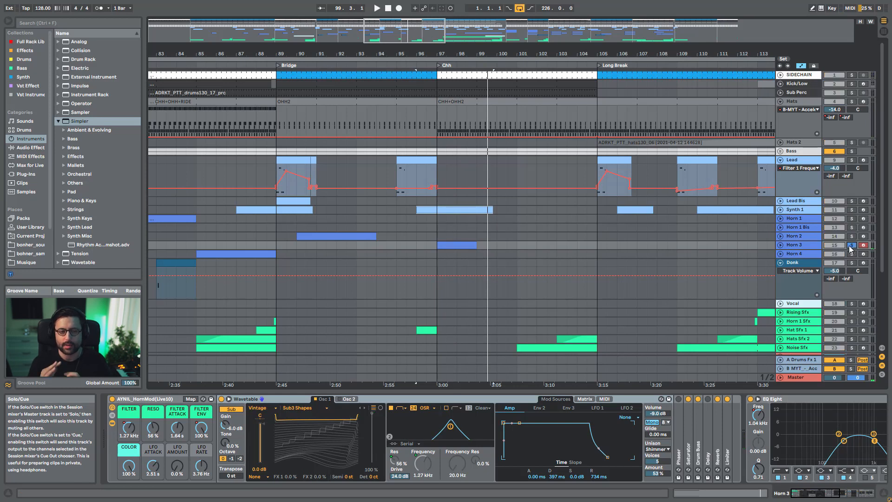
key(space)
click(446, 101)
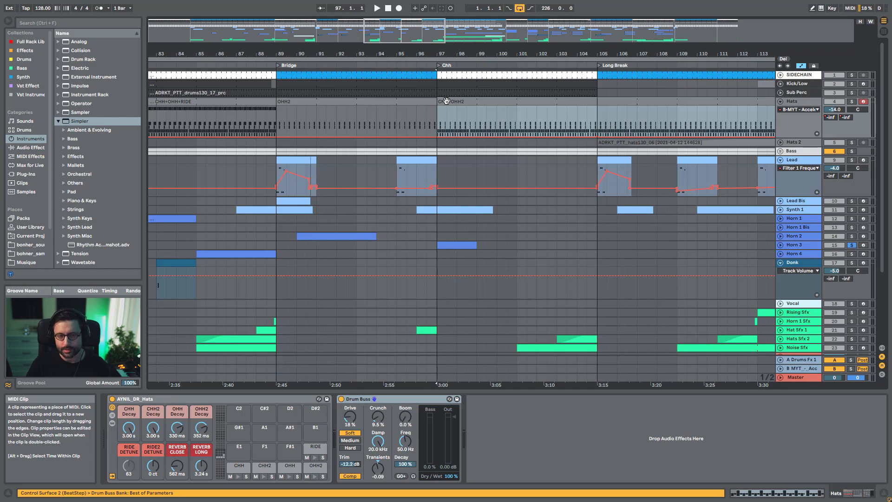
Play the Chh section from about bar 100 into the Long Break, taking Horn 3 out of solo for the full mix
click(506, 179)
key(space)
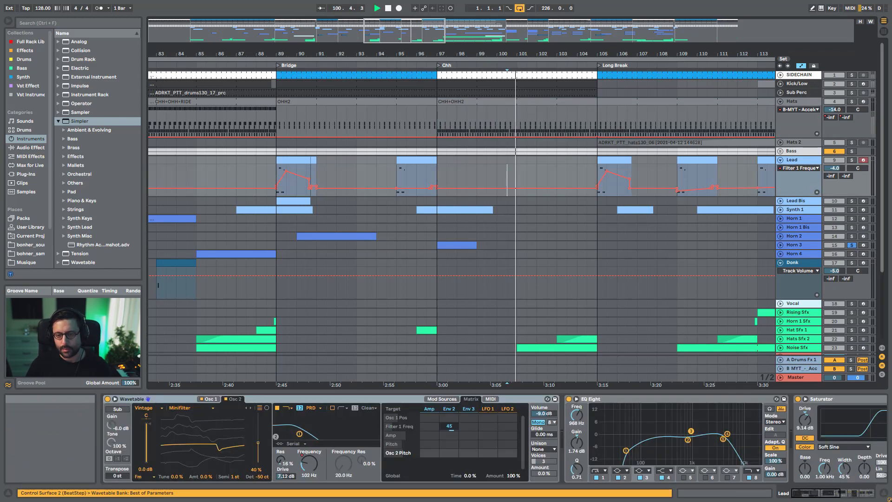
click(851, 245)
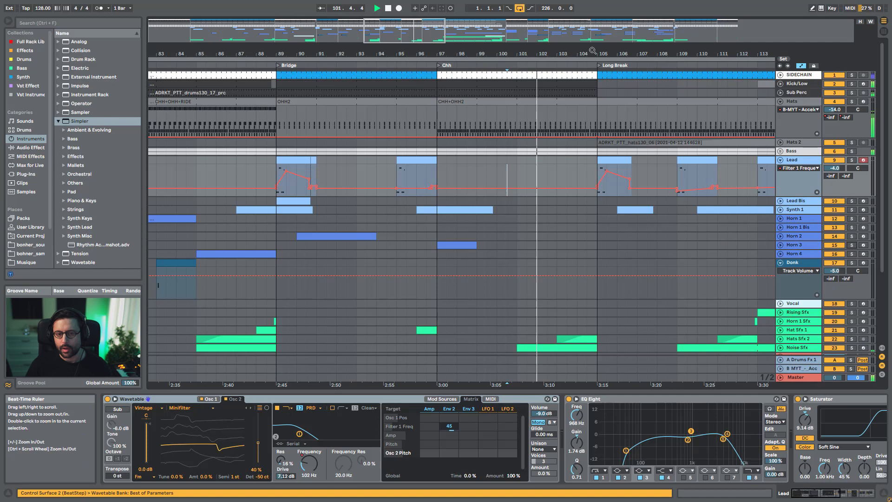
drag(425, 54, 266, 50)
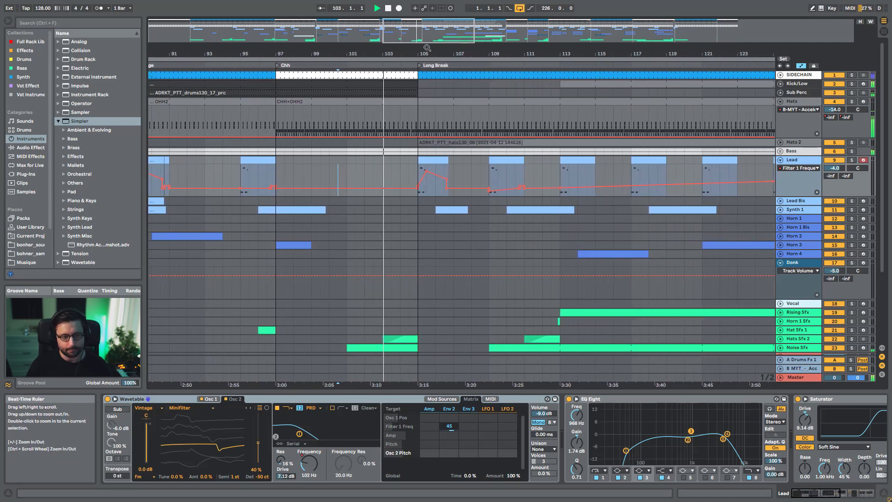
drag(395, 54, 487, 45)
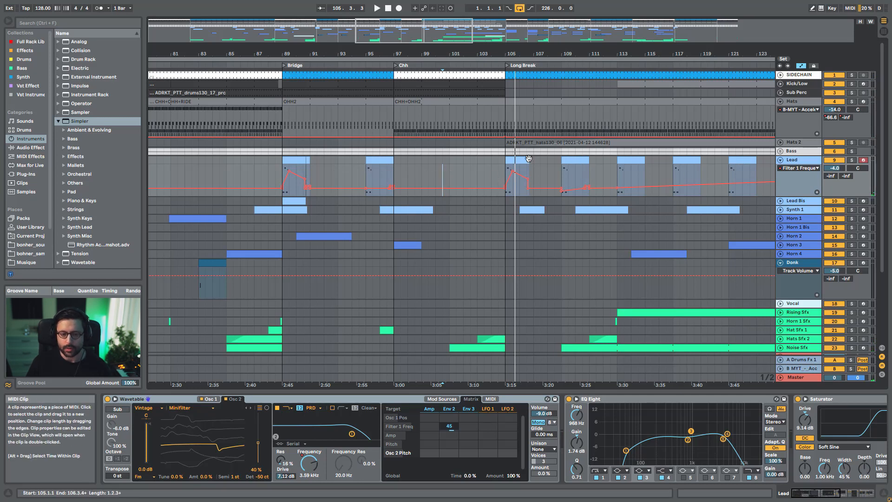
Replay the transition into the Long Break with the full mix, starting from bar 102 on the Lead track
drag(543, 54, 520, 29)
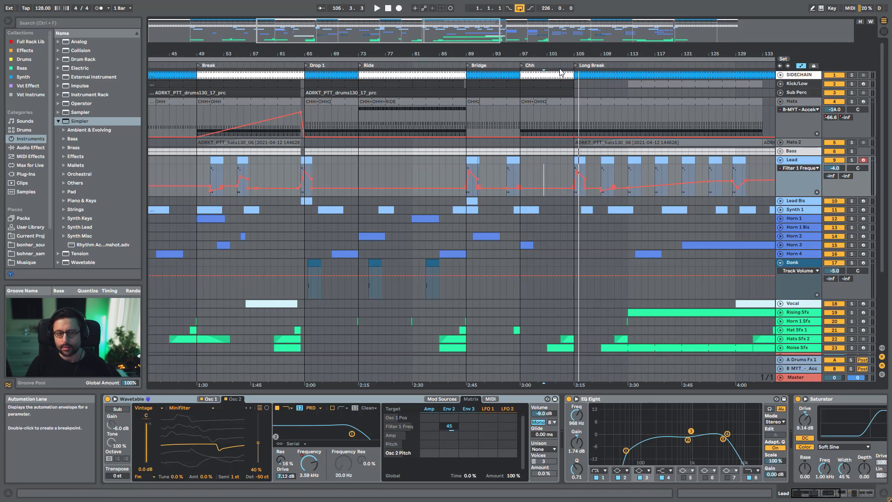
drag(559, 54, 377, 112)
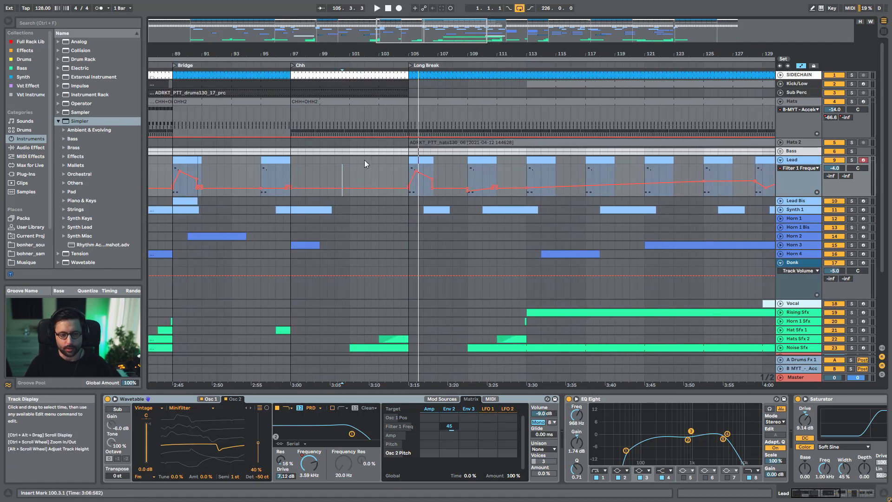
click(405, 171)
click(386, 176)
click(395, 177)
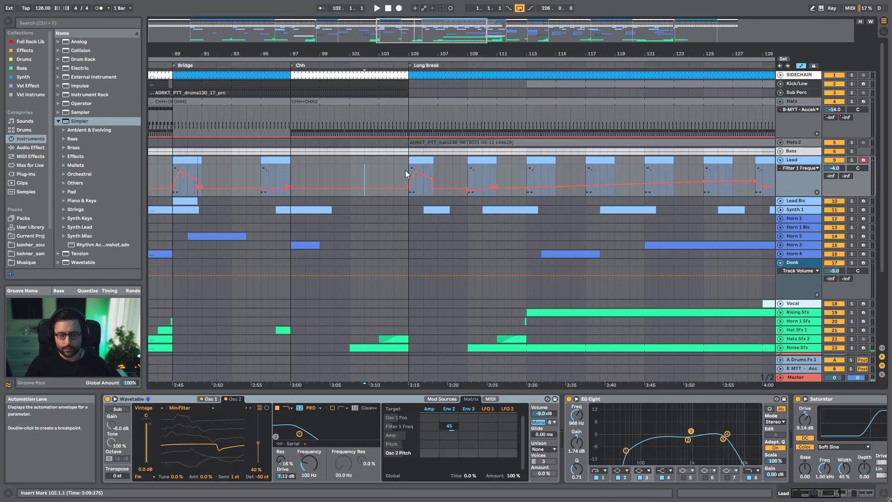
key(space)
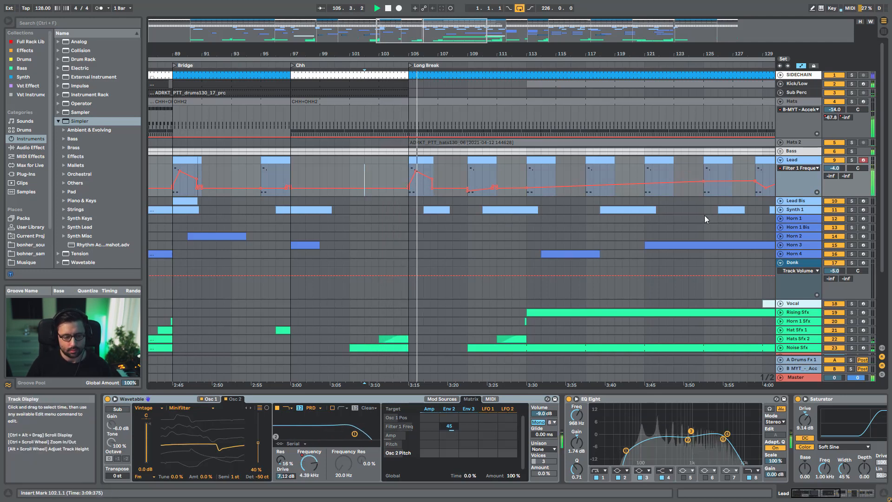
Unfold the Bass group to examine its Filter Freq automation across the whole Long Break
click(780, 152)
drag(547, 54, 538, 39)
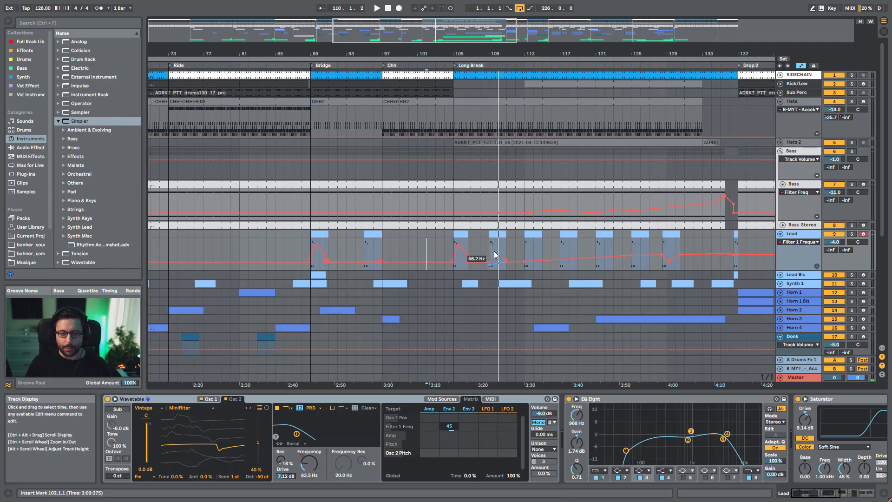
key(Left)
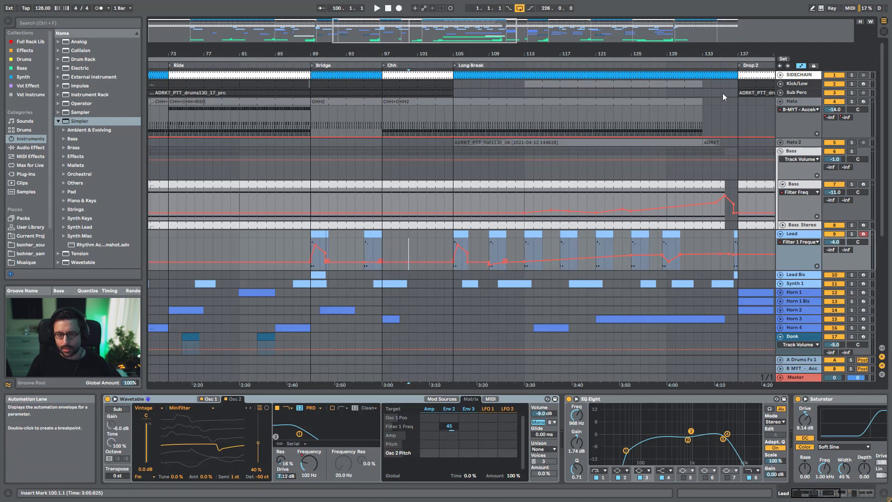
Play the Long Break from its start at bar 105 with the full mix
click(450, 171)
key(space)
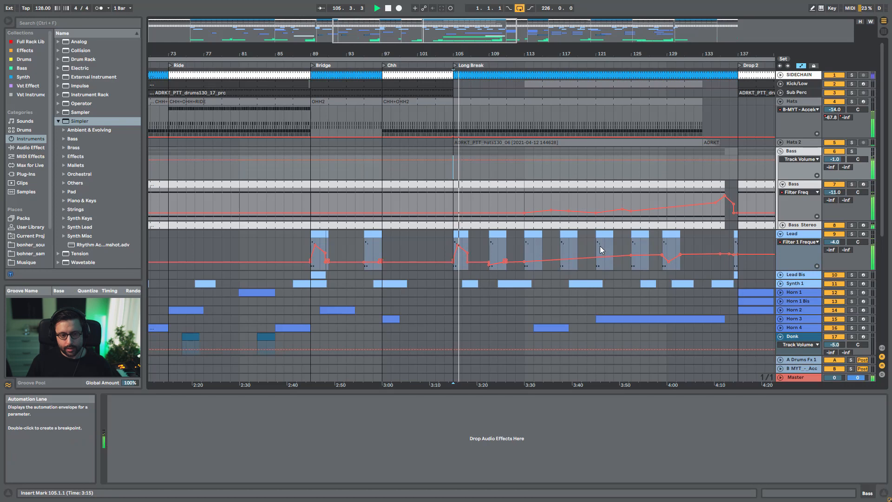
drag(595, 54, 595, 93)
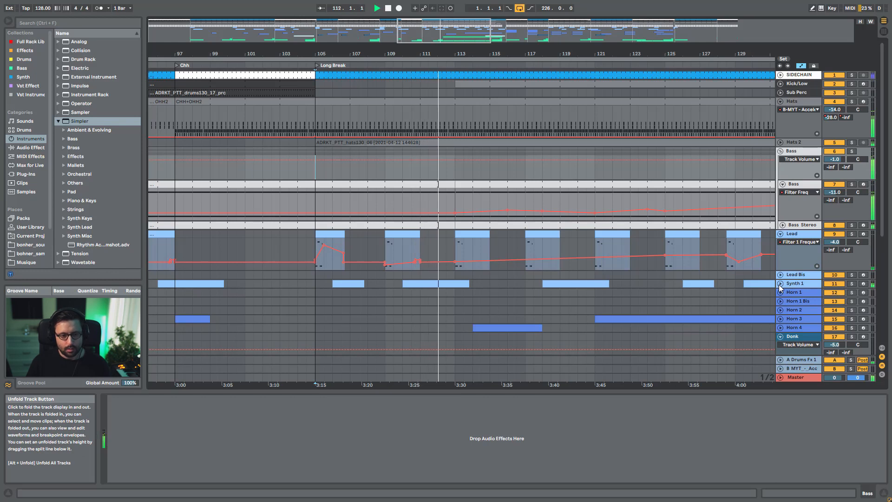
scroll(400, 279, down, 1)
scroll(413, 274, up, 1)
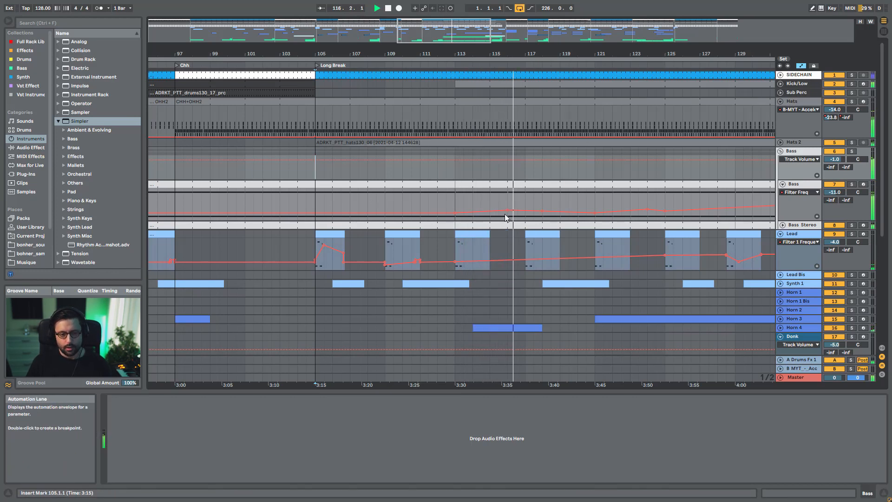
Audition the Bass group in solo, restore the full mix, and select bars 114.3 to 115.1 of the Bass Filter Freq automation
click(852, 150)
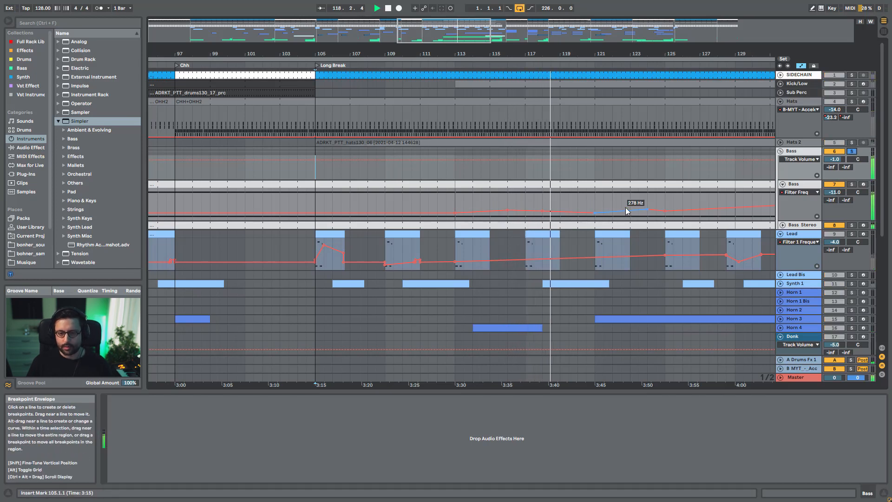
click(851, 150)
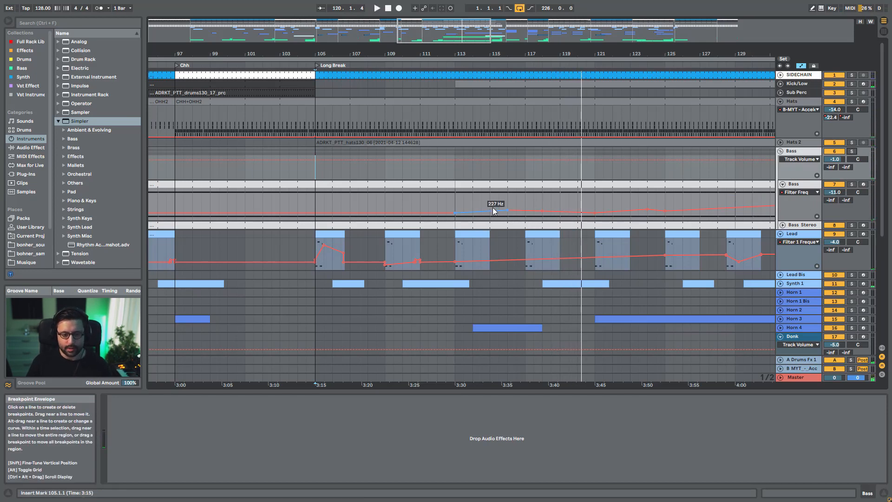
click(411, 205)
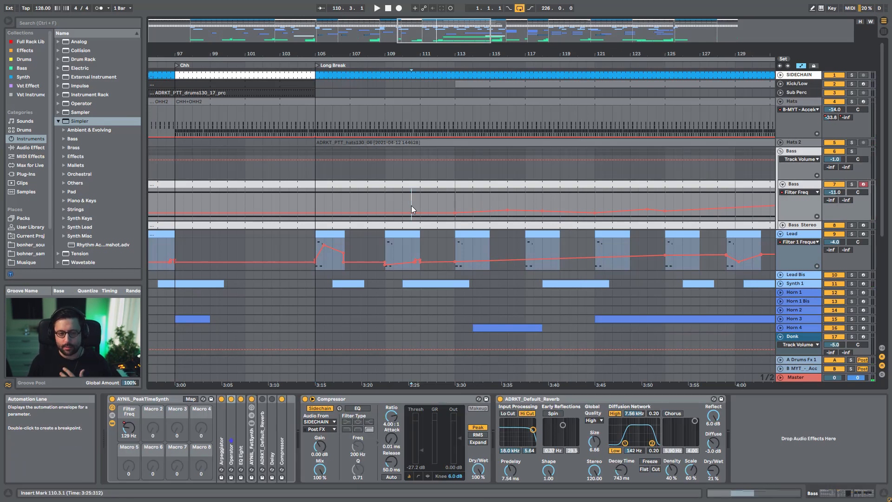
drag(480, 205, 482, 205)
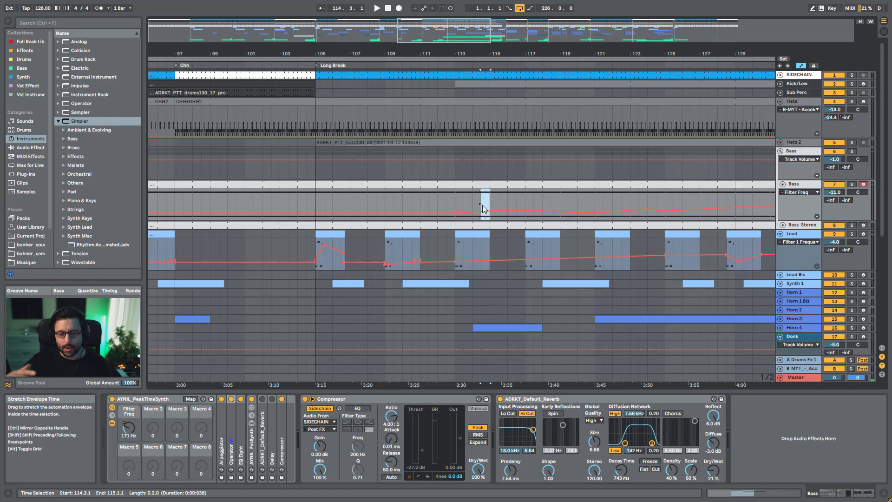
Play the Long Break from bar 114.3 to about bar 126 while reviewing the Horn, Vocal and Sfx tracks
key(space)
drag(491, 54, 491, 29)
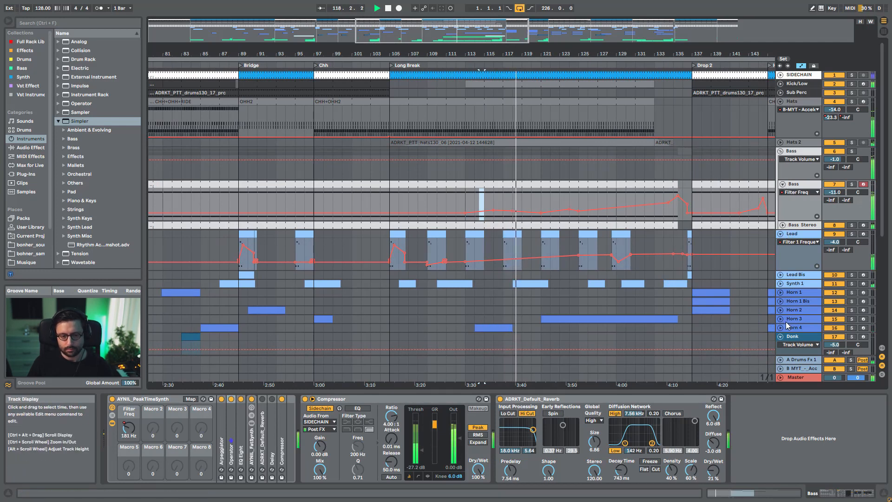
drag(505, 53, 433, 63)
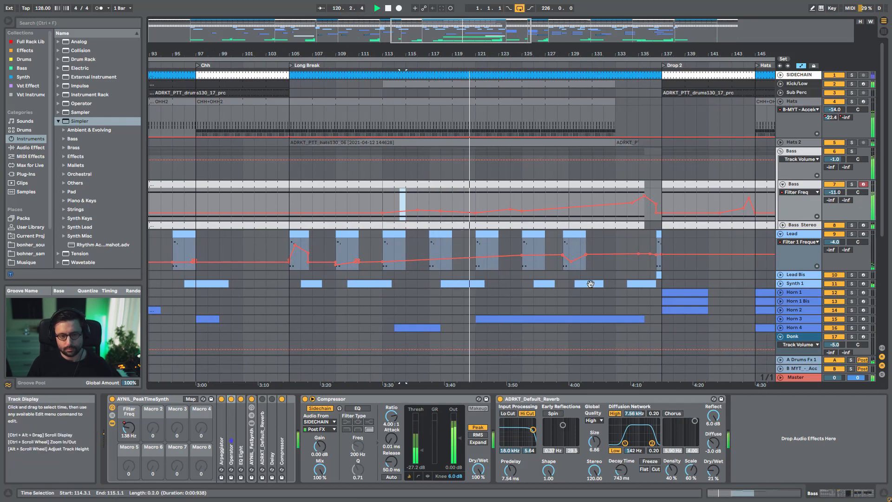
scroll(650, 249, down, 3)
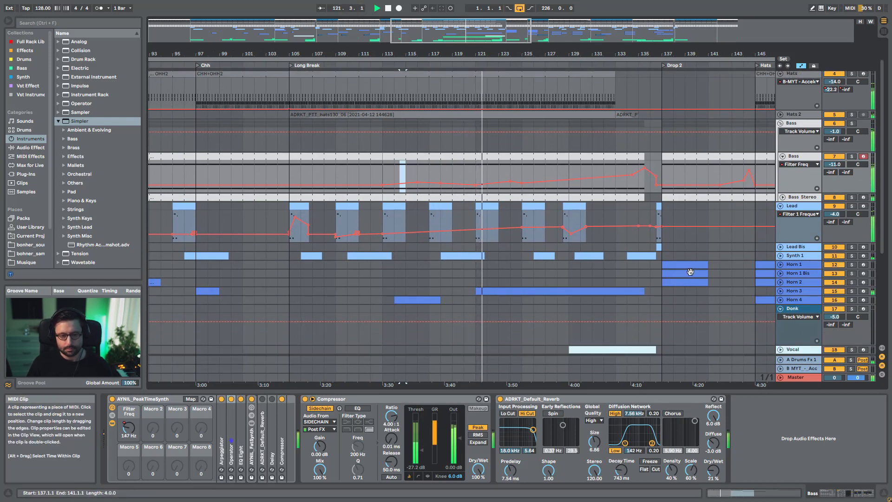
scroll(815, 242, down, 1)
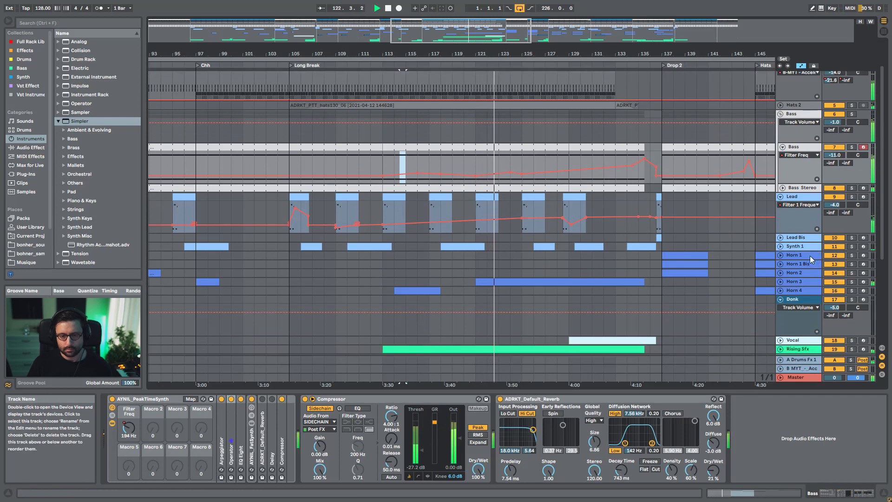
scroll(806, 255, down, 5)
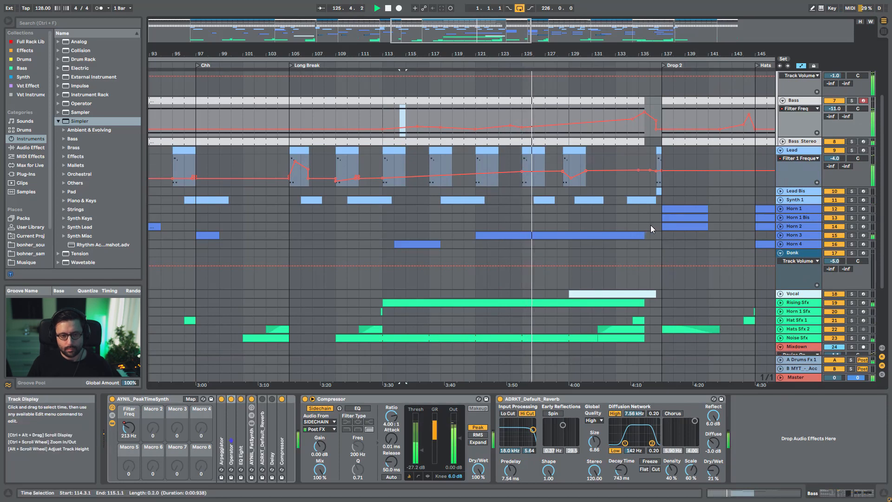
key(space)
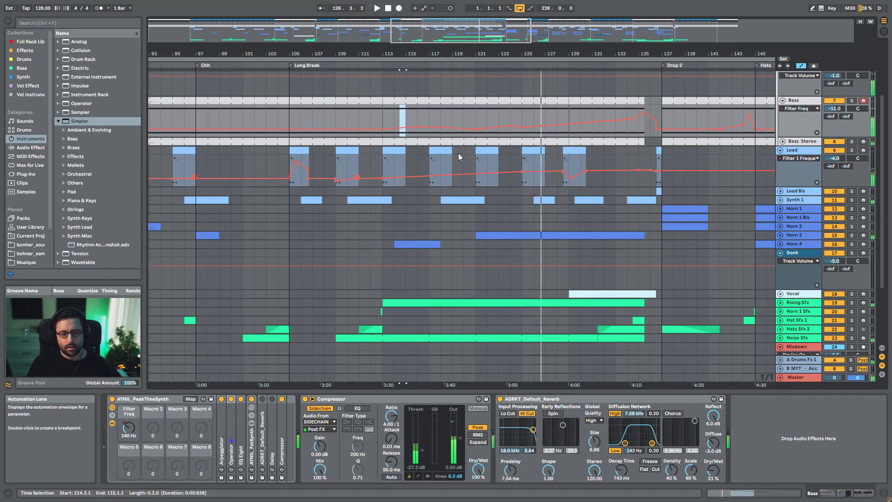
Audition the Rising Sfx track in solo from the Lead clip at bar 125, and select the Rising Sfx clip starting at bar 113
click(356, 232)
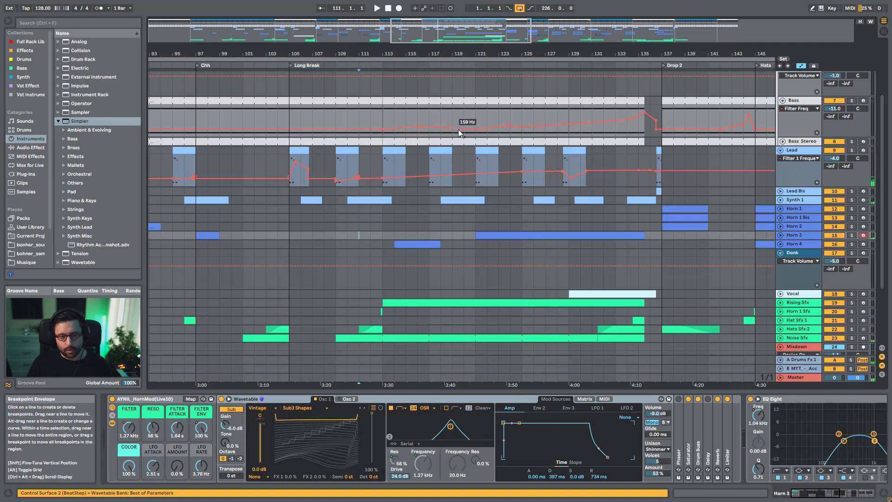
click(527, 152)
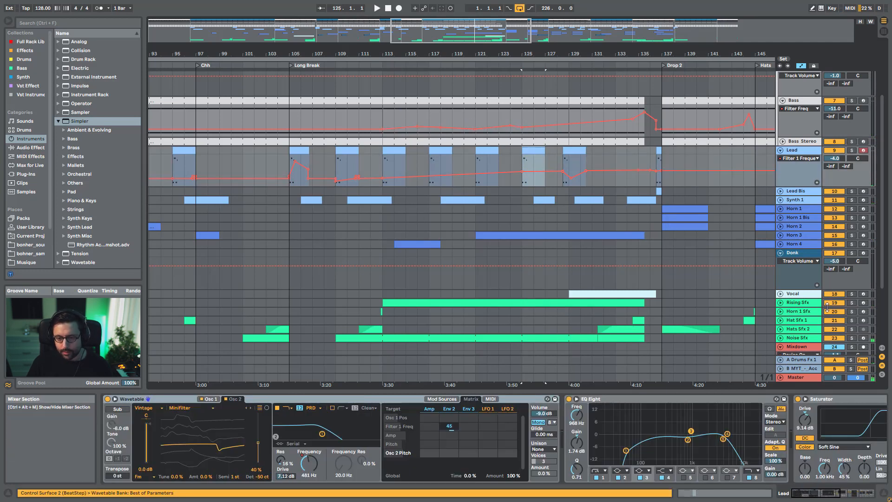
click(851, 303)
key(space)
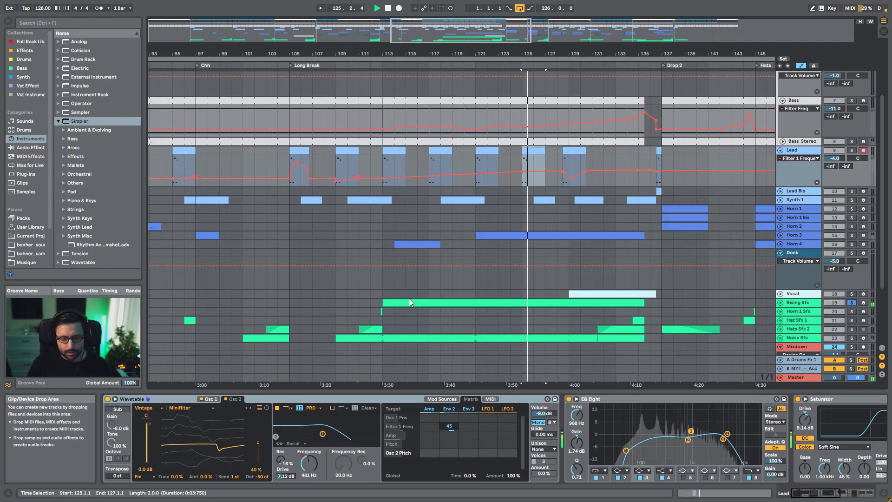
click(385, 302)
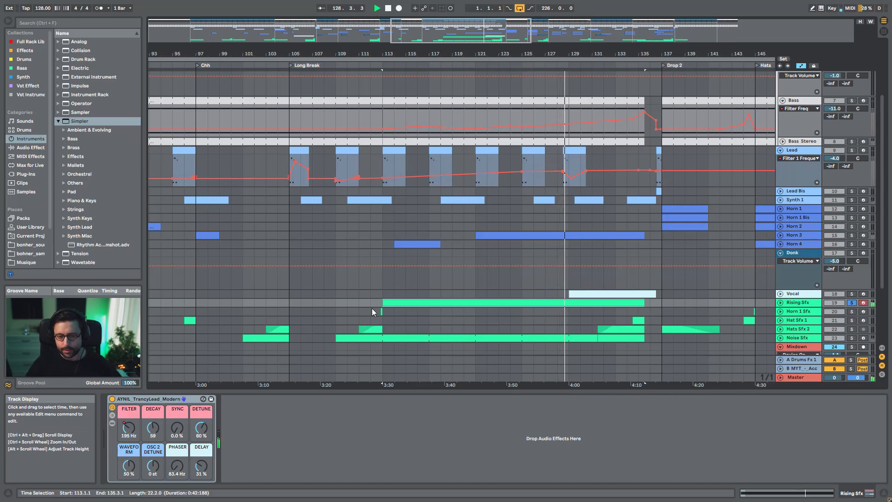
Unfold the Noise Sfx track's Gain automation and audition its rise in solo at several points from bar 115 to bar 129
scroll(470, 253, down, 2)
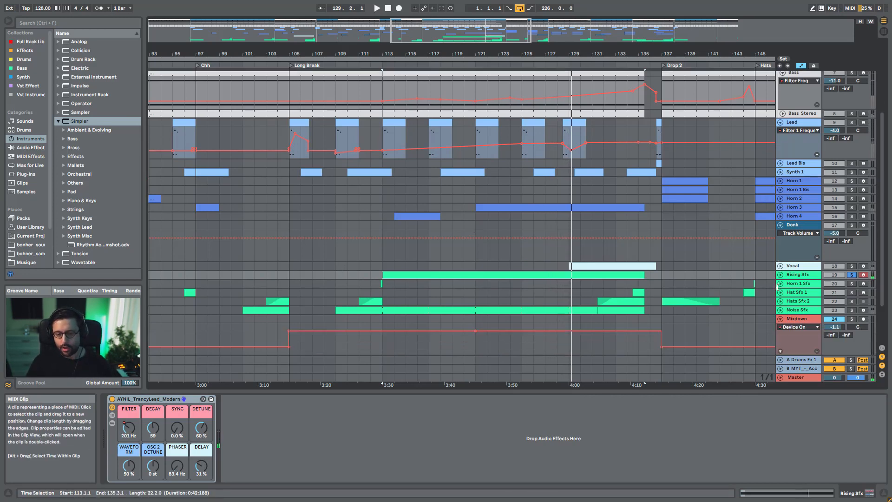
click(780, 291)
click(405, 308)
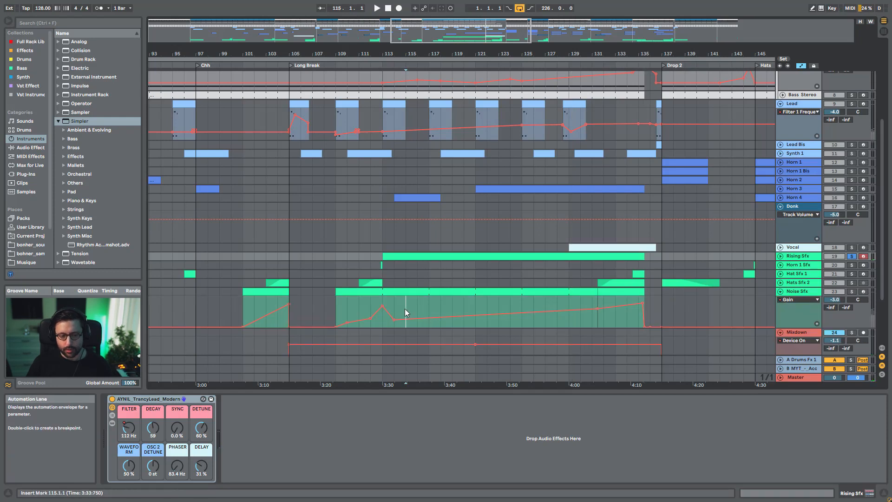
click(851, 291)
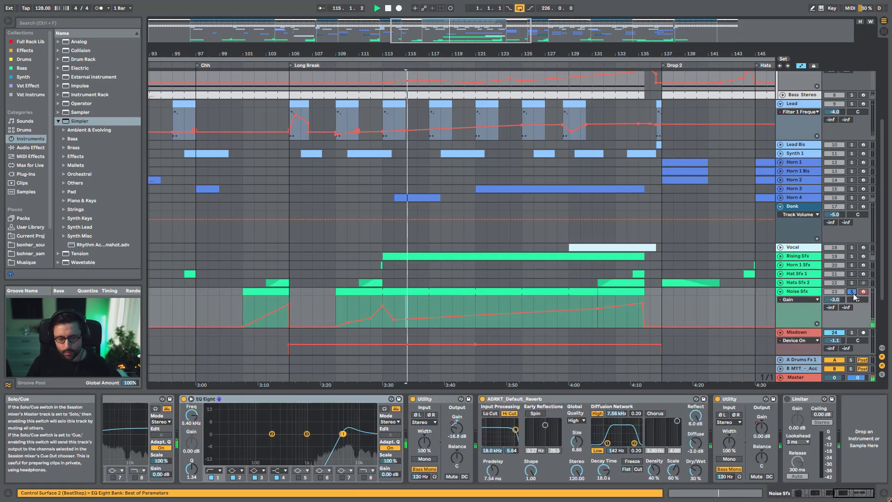
click(511, 306)
click(546, 301)
click(571, 303)
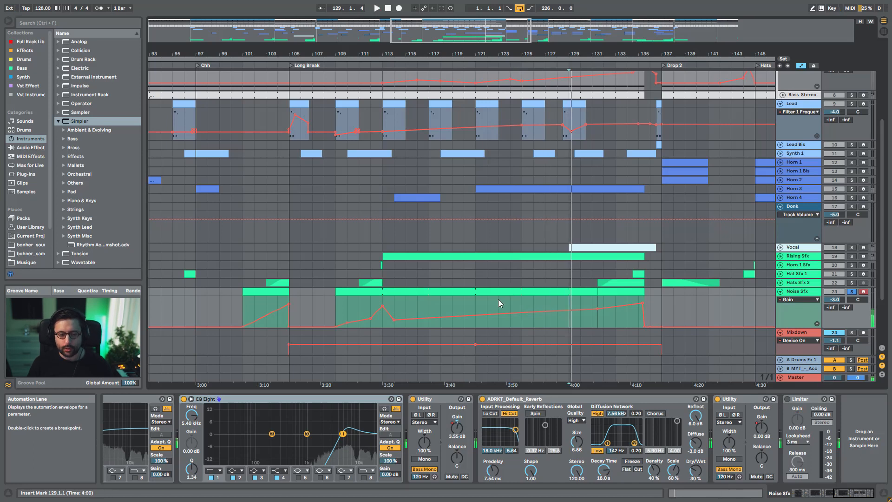
click(490, 207)
scroll(510, 185, up, 2)
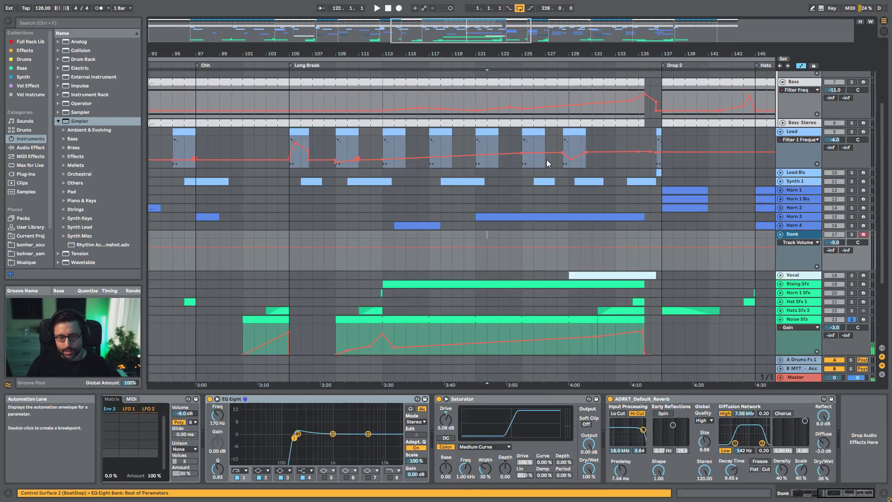
click(546, 160)
click(537, 208)
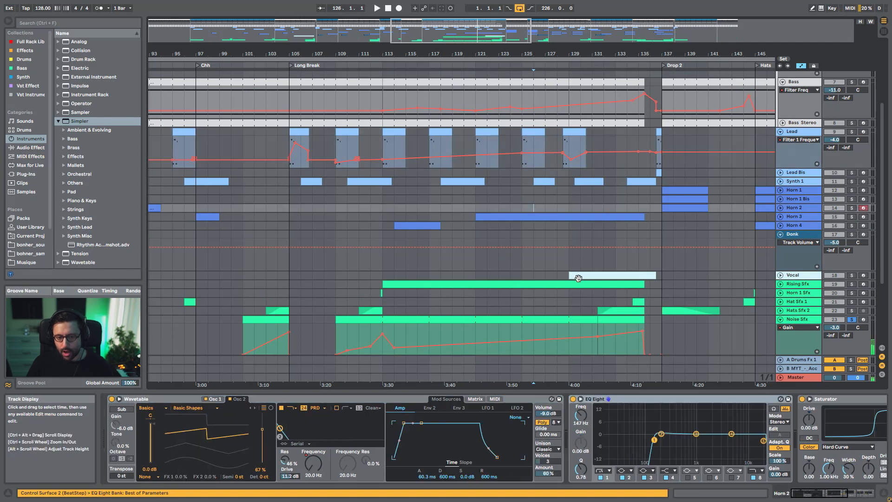
Play the mix from bar 127 through the end of the Long Break into Drop 2, and fold the Bass track
click(542, 275)
key(space)
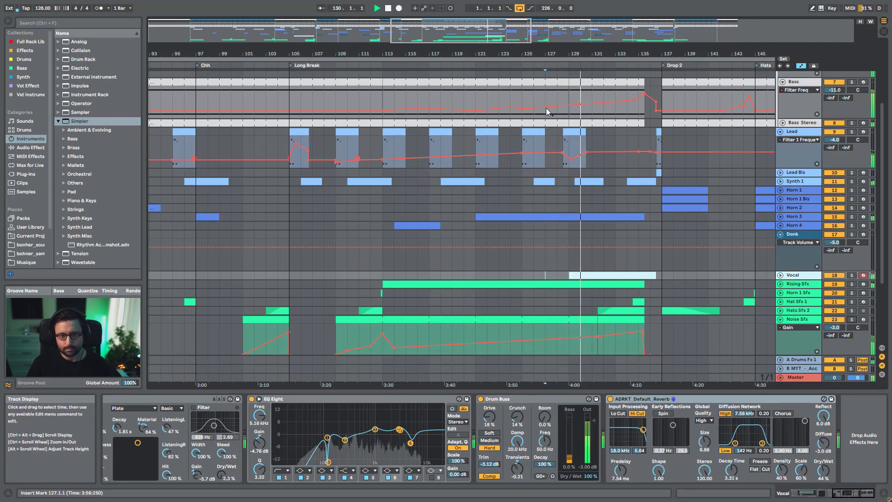
scroll(662, 206, up, 2)
scroll(662, 206, up, 1)
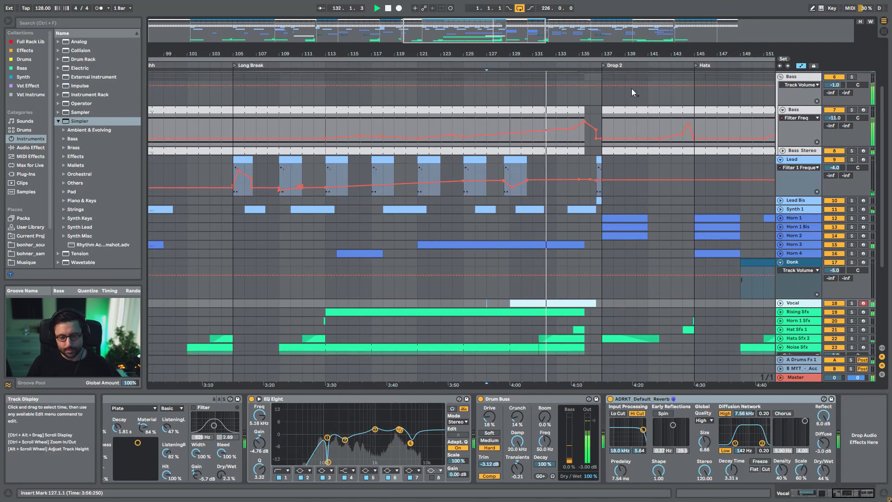
scroll(675, 246, up, 4)
scroll(683, 249, up, 4)
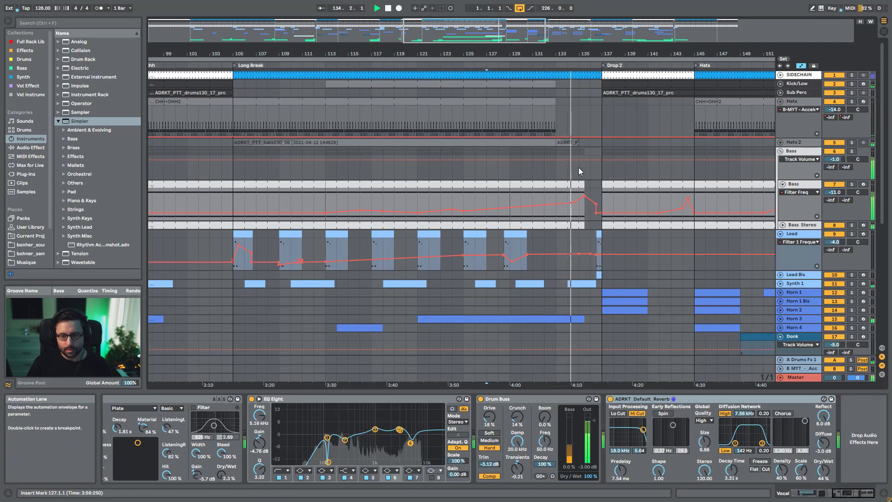
scroll(631, 251, down, 3)
scroll(634, 251, down, 5)
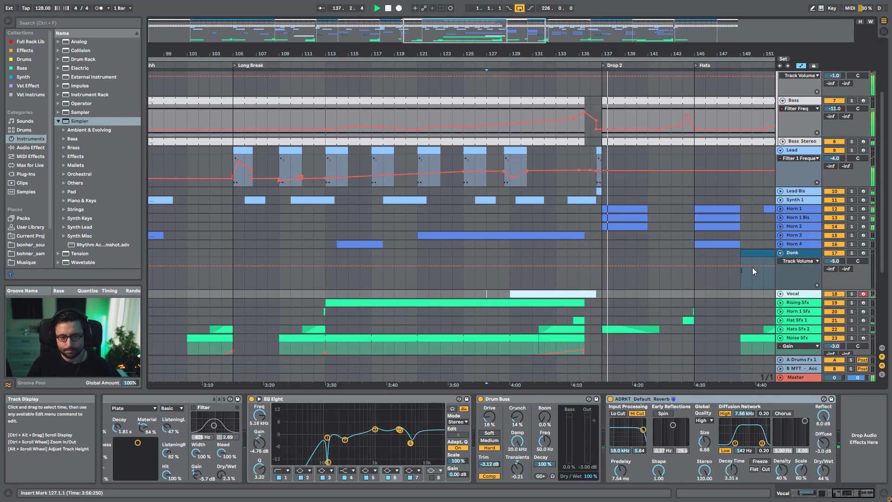
scroll(666, 156, up, 4)
scroll(666, 156, up, 4)
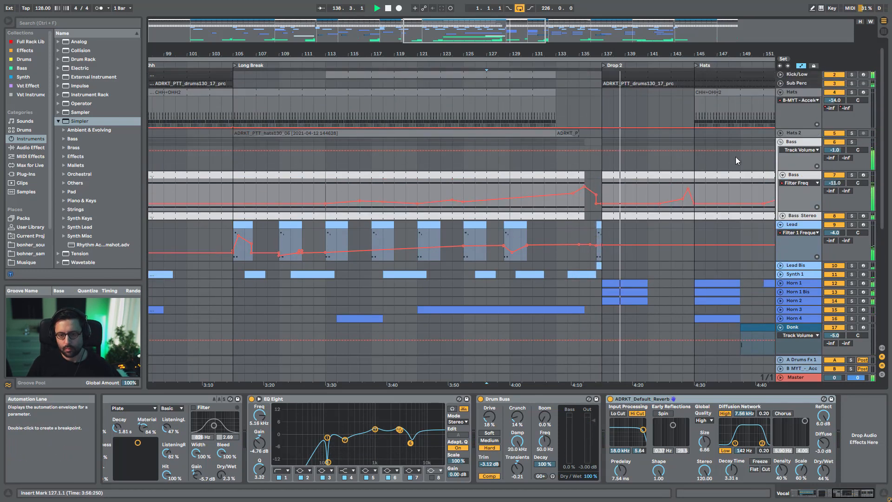
click(782, 174)
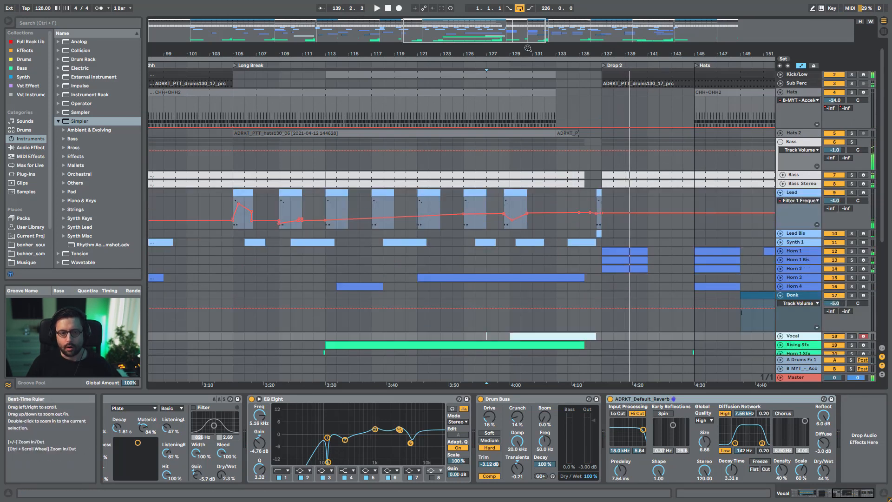
Unfold the Vocal track and audition its clip from bar 129 into Drop 2
scroll(650, 124, up, 5)
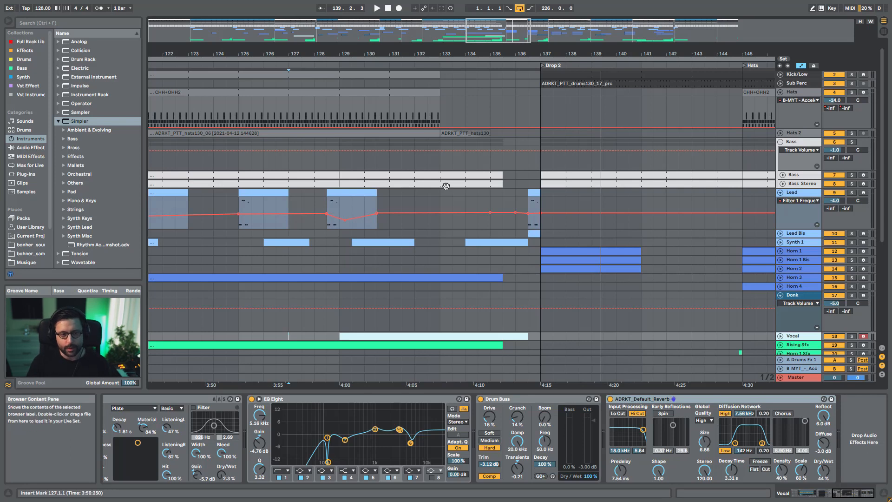
scroll(494, 187, down, 1)
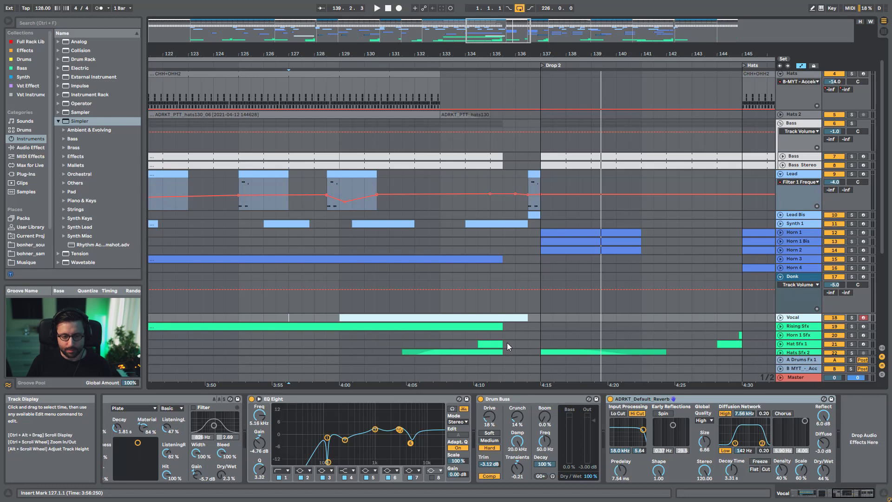
click(780, 317)
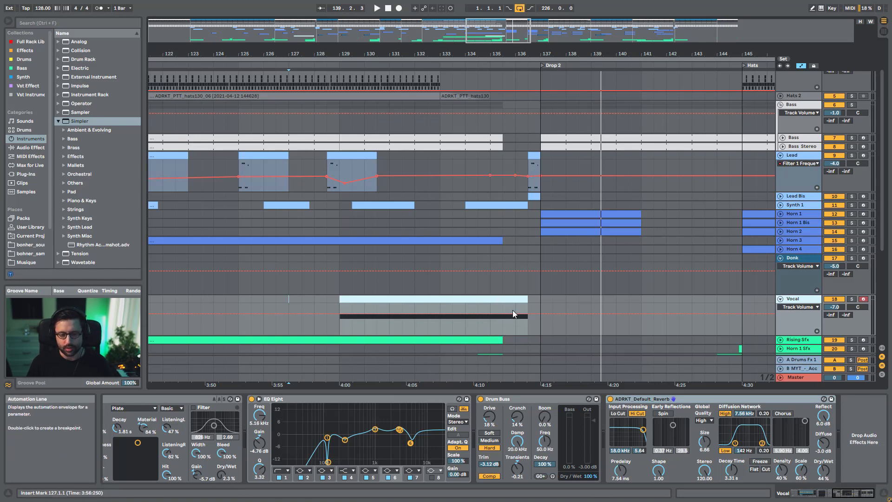
scroll(511, 310, down, 3)
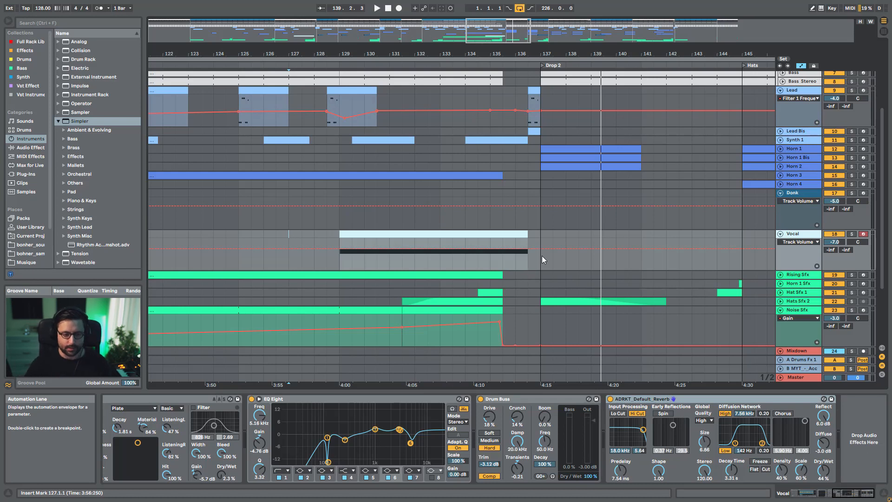
click(343, 266)
key(space)
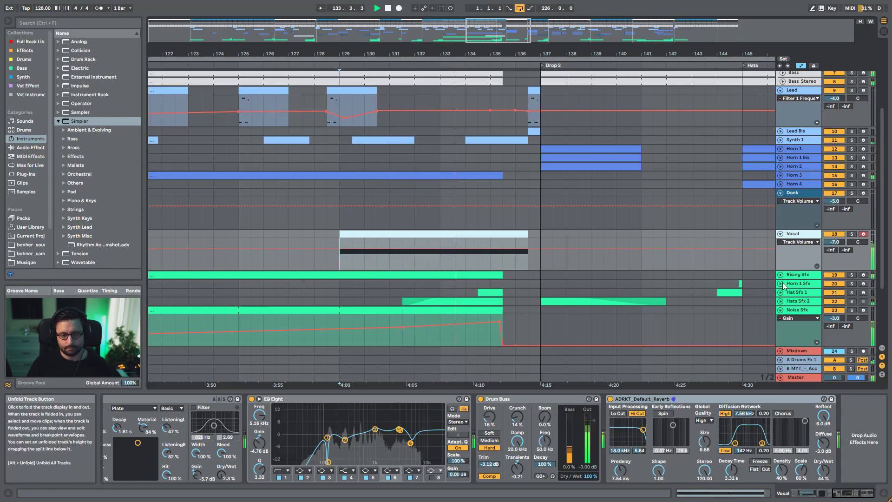
scroll(556, 227, up, 5)
scroll(555, 223, down, 2)
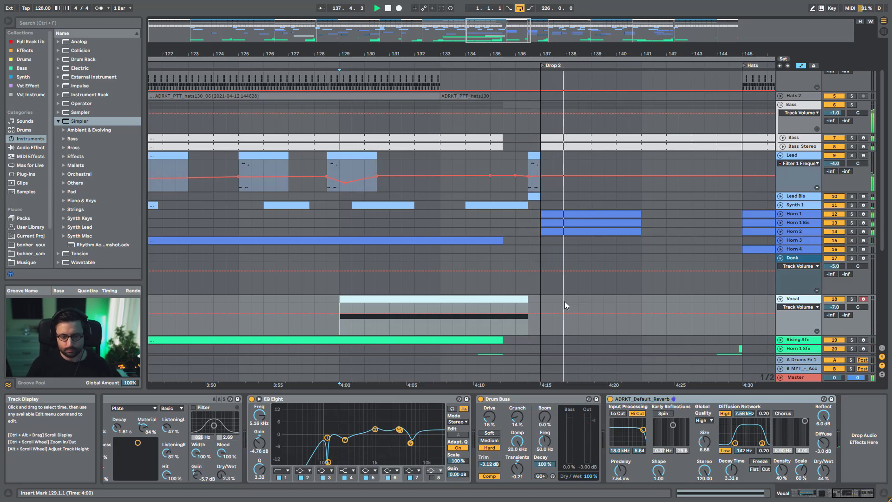
Stop playback in Drop 2 and fold the Bass group, Donk, Vocal and Noise Sfx tracks
mouse_move(502, 30)
mouse_down()
mouse_move(502, 39)
mouse_move(506, 23)
mouse_move(505, 29)
mouse_up()
drag(677, 127, 677, 174)
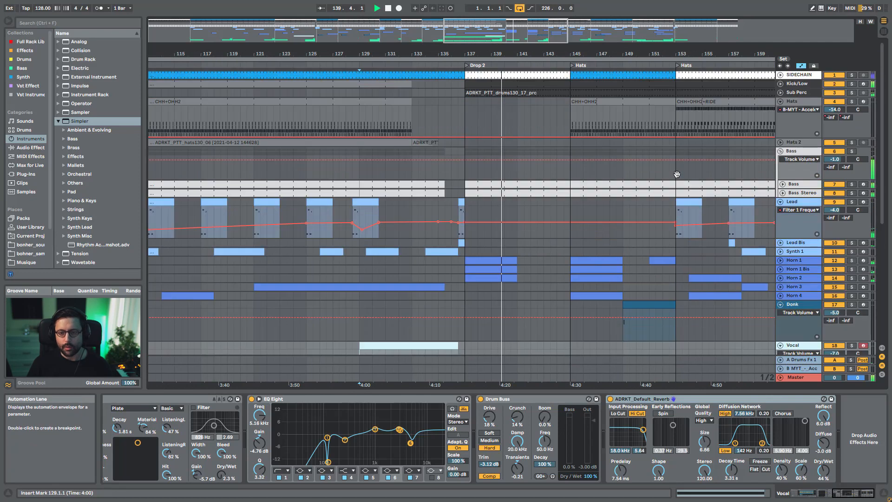
click(781, 151)
key(space)
drag(477, 30, 477, 36)
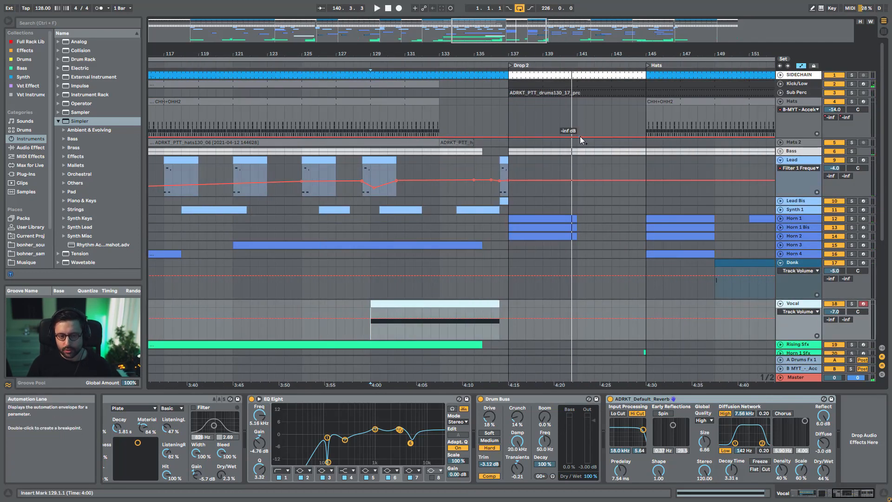
scroll(561, 229, down, 3)
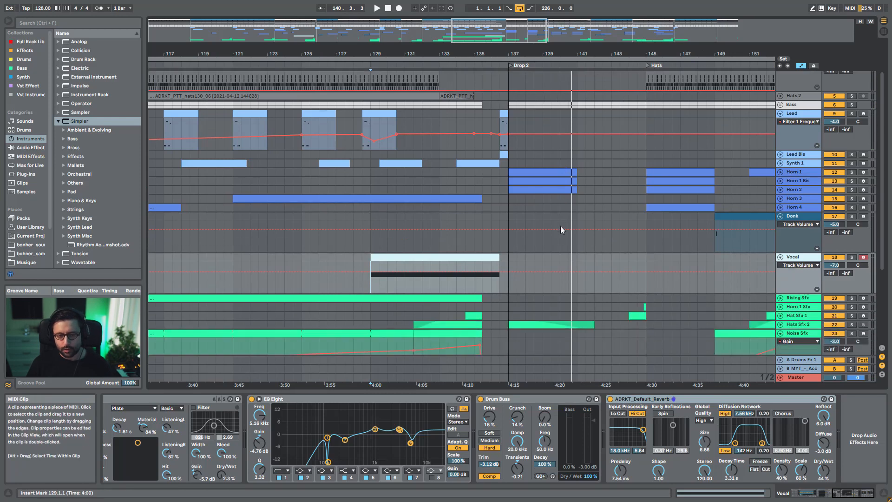
click(781, 217)
click(781, 224)
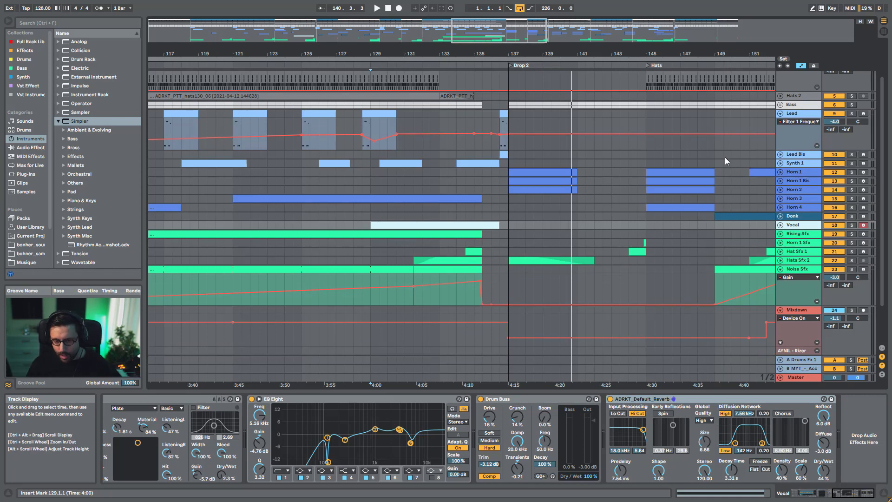
click(780, 269)
Play Drop 2 from bar 137 to about bar 139, and unfold the Horn 1 and Horn 1 Bis tracks
click(508, 225)
key(space)
scroll(598, 210, up, 4)
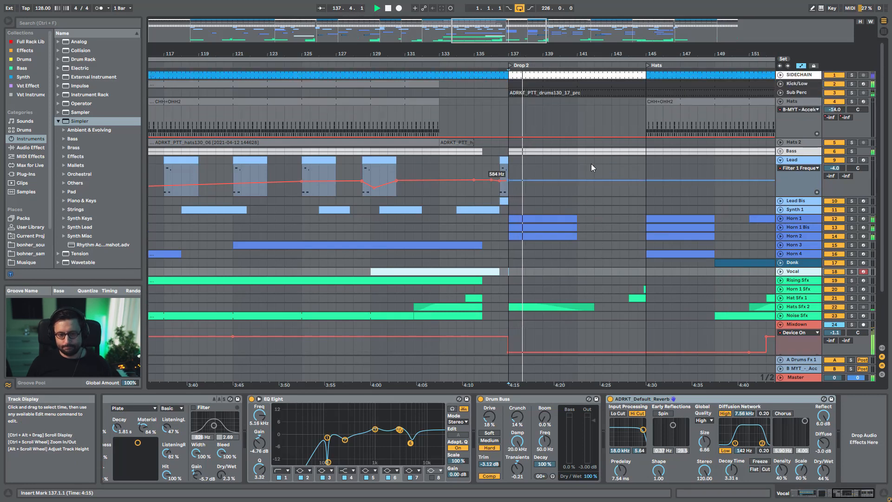
drag(525, 30, 533, 32)
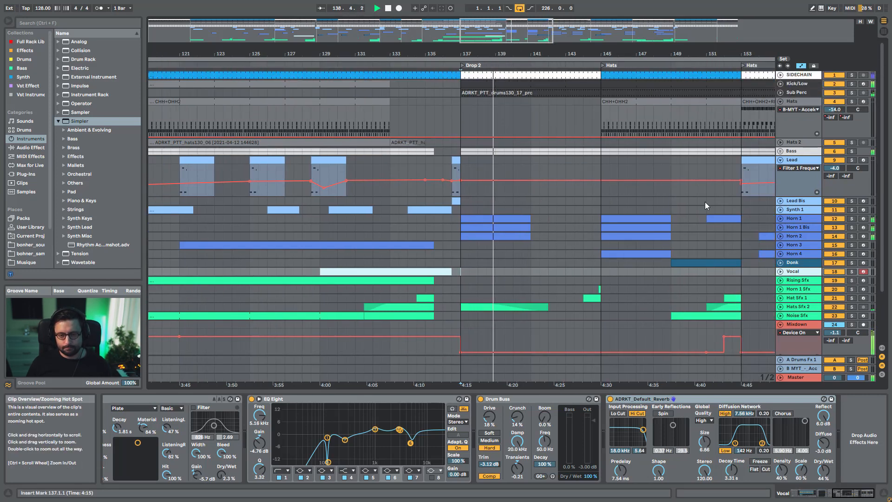
click(780, 218)
key(space)
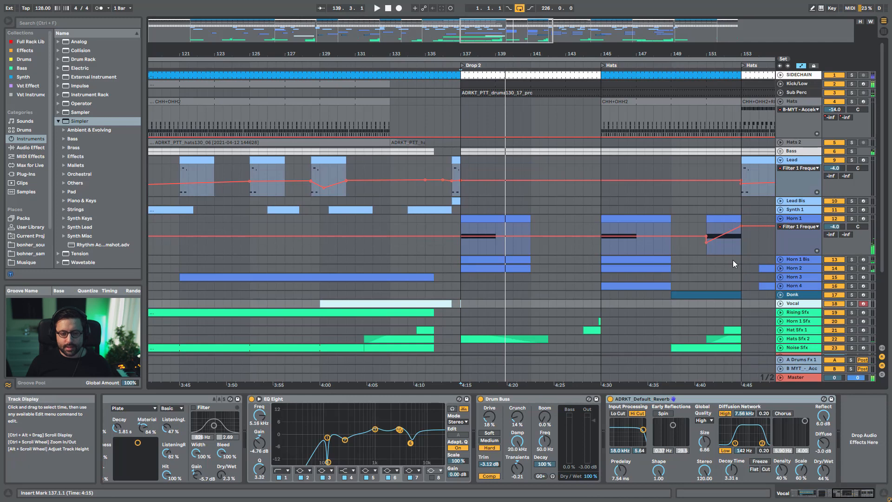
click(780, 259)
drag(498, 36, 499, 20)
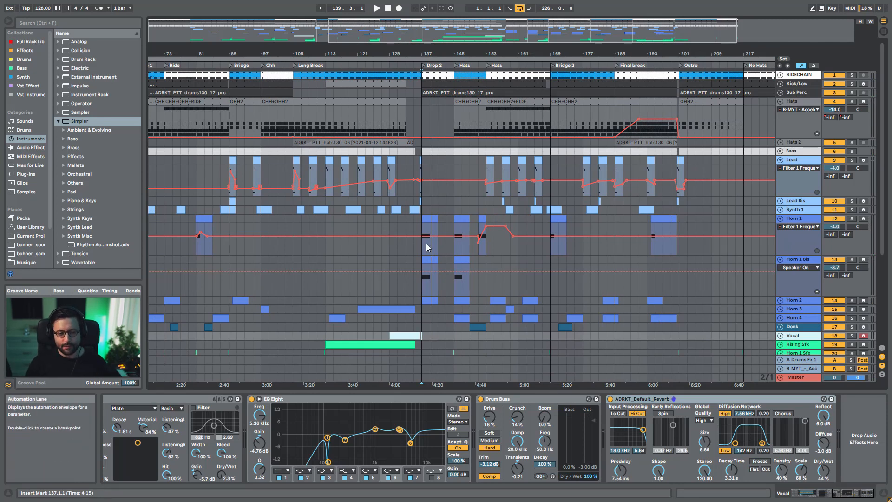
Play the transition from bar 143.3 into the Hats section, and review the Sfx and Mixdown tracks around it
mouse_move(558, 27)
mouse_down()
mouse_move(565, 45)
mouse_move(533, 47)
mouse_up()
click(395, 210)
key(space)
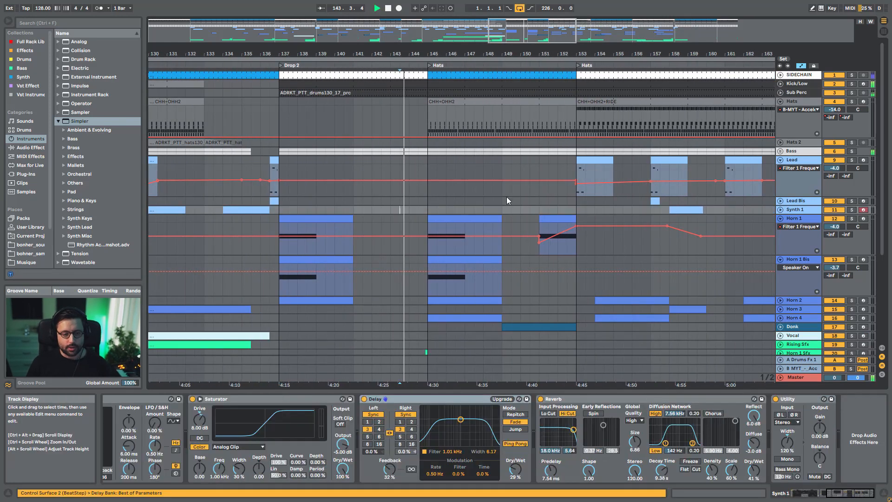
scroll(503, 201, down, 2)
scroll(464, 199, up, 3)
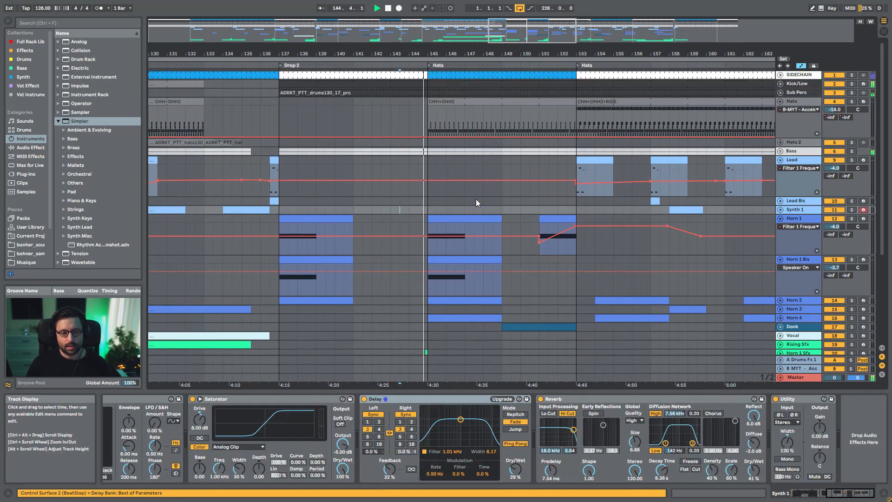
scroll(472, 197, down, 1)
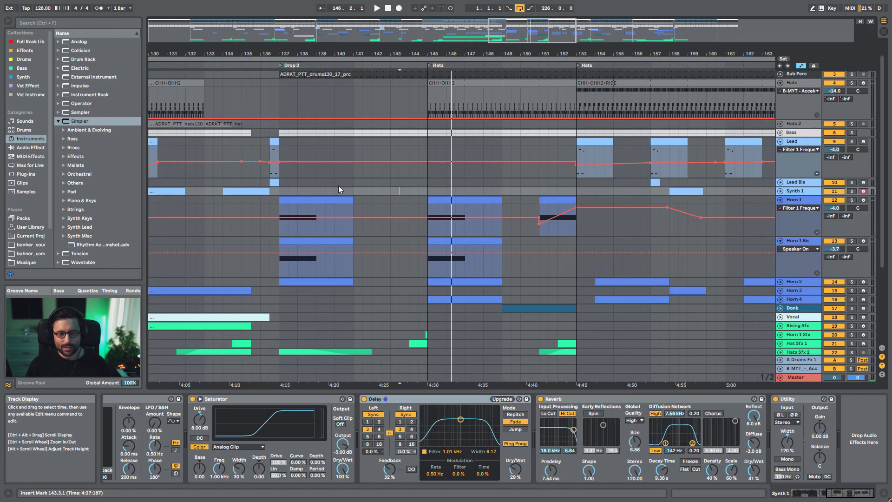
scroll(441, 312, down, 3)
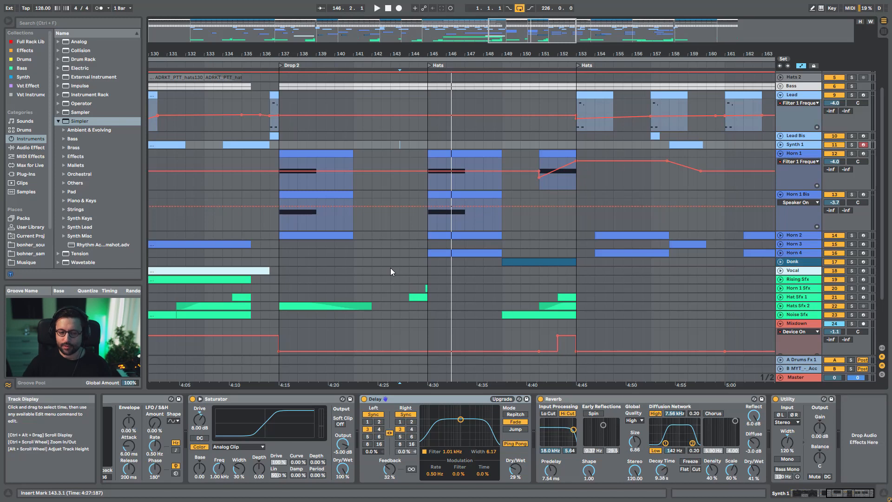
scroll(520, 235, up, 4)
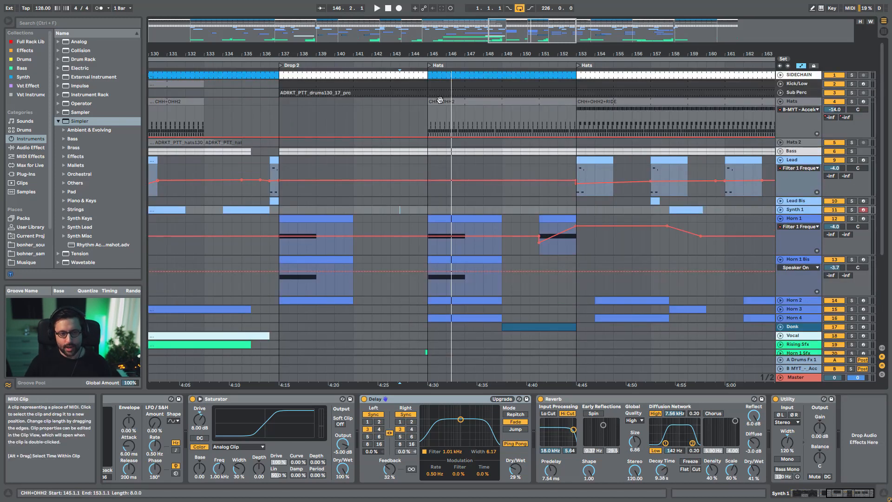
Play from bar 144 and unfold the Bass group to review its Filter Freq automation before the Hats section
click(410, 122)
key(space)
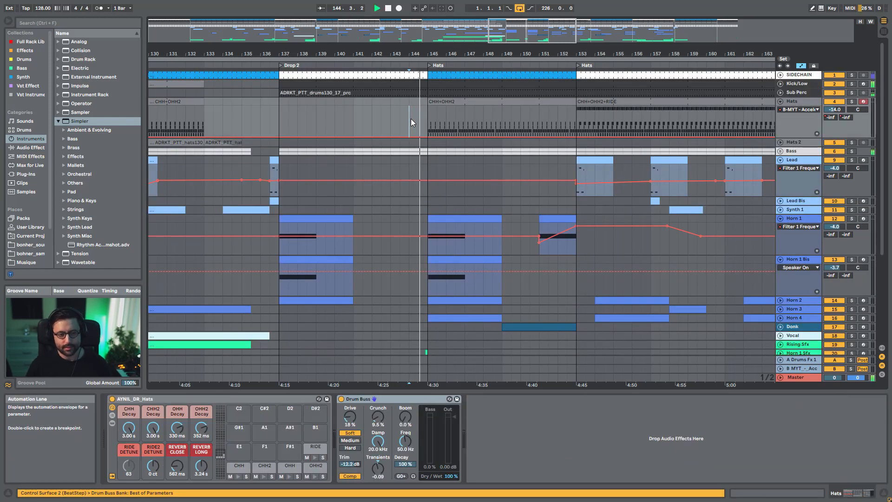
click(784, 152)
click(780, 152)
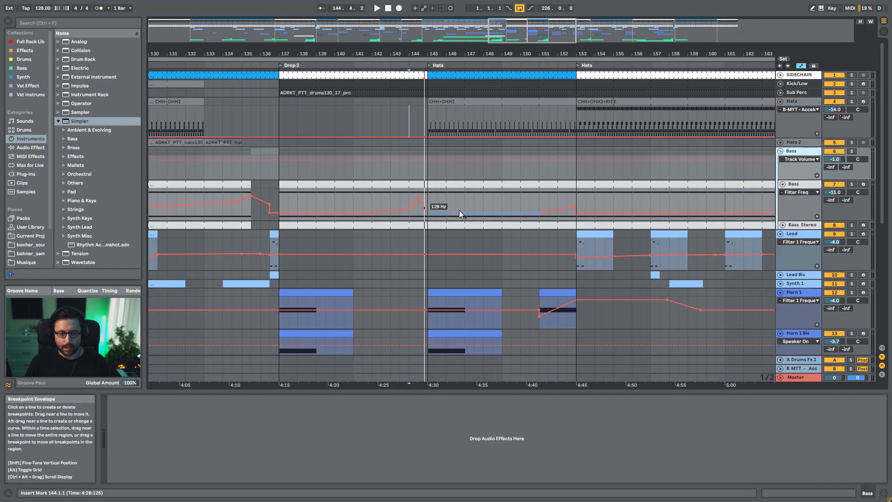
drag(551, 32, 551, 16)
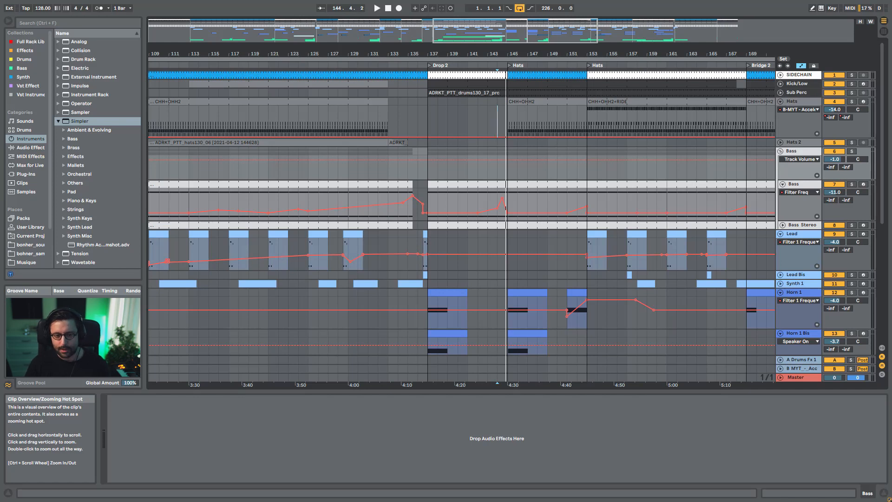
Play the first Hats section from the Bass Filter Freq peak while reviewing the Lead, Synth and Horn tracks
click(506, 199)
key(space)
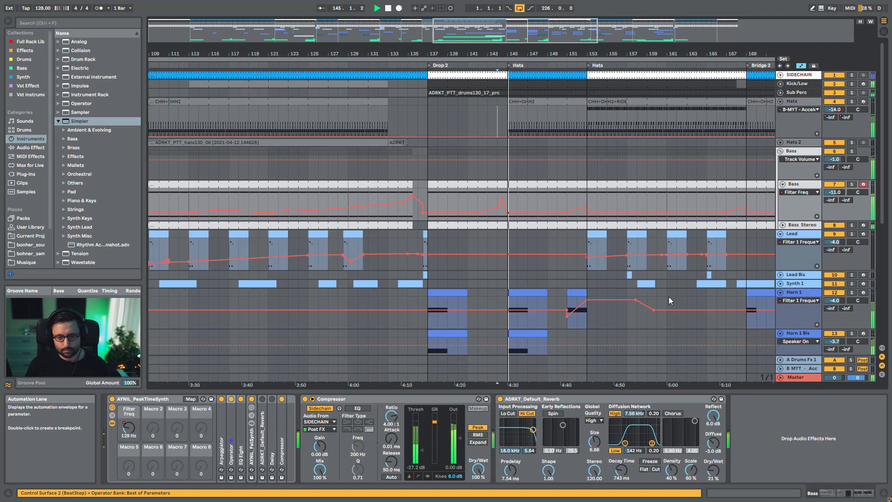
drag(349, 54, 242, 64)
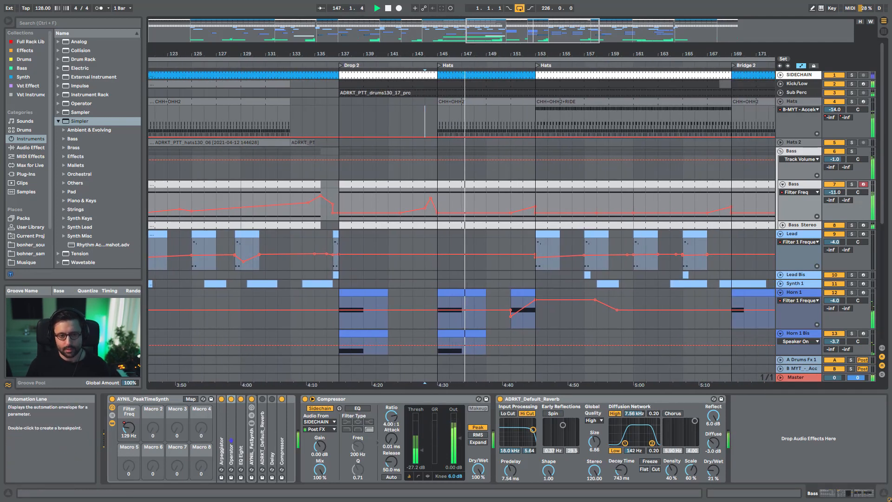
scroll(552, 337, down, 5)
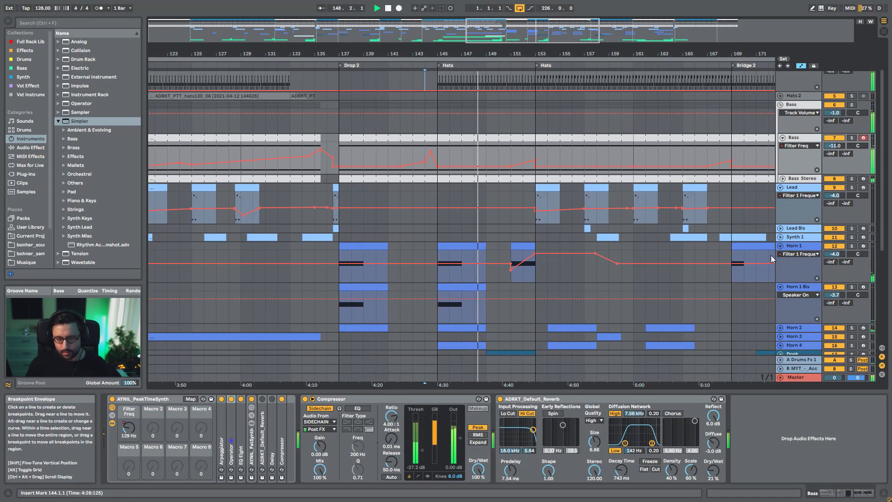
Fold all tracks and review the clip arrangement from Drop 2 through both Hats sections to Bridge 2
alt+click(780, 246)
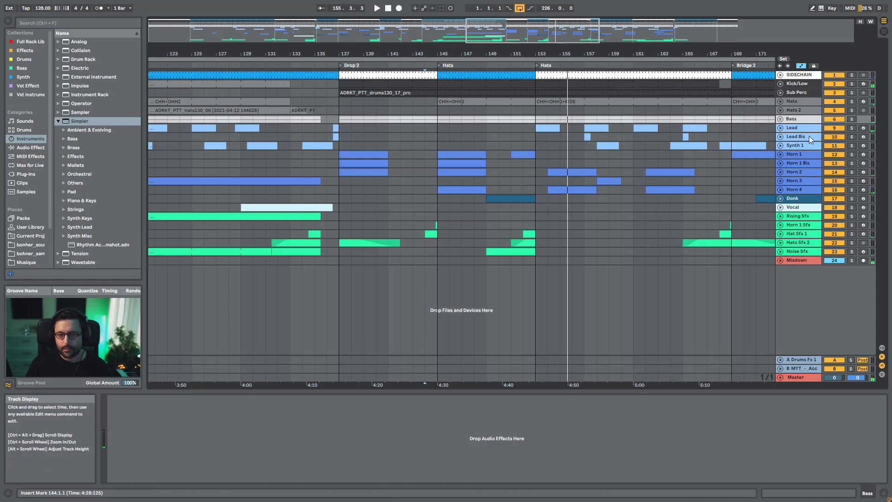
drag(564, 44, 557, 18)
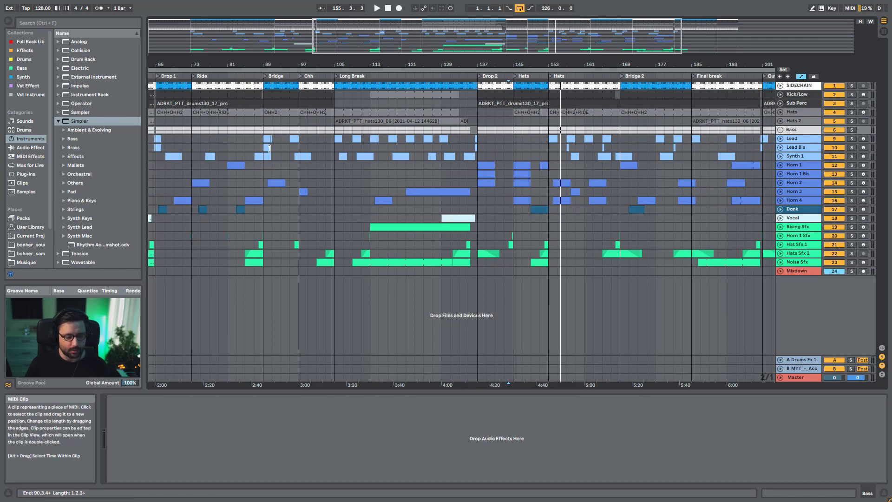
drag(575, 38, 561, 75)
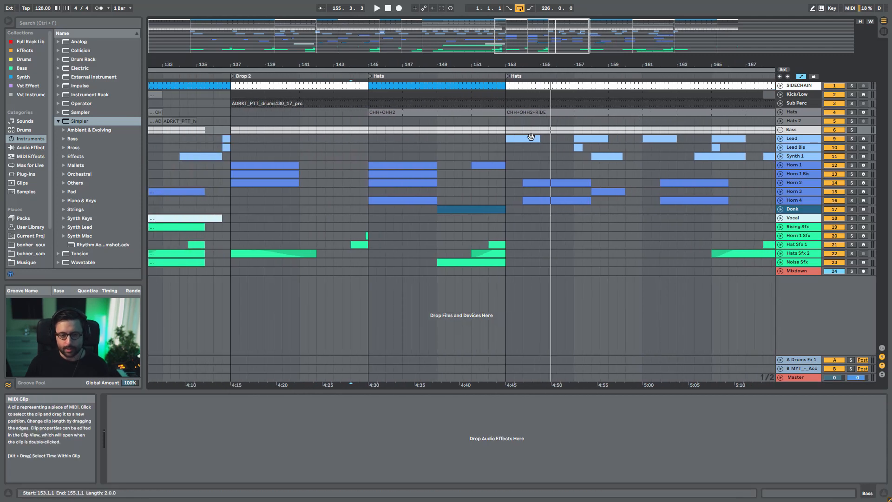
drag(555, 39, 573, 28)
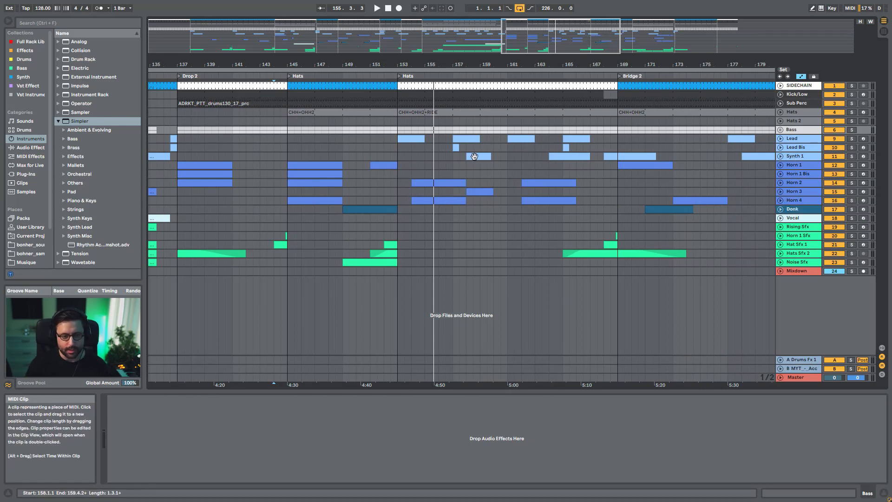
Inspect the Lead, Lead Bis, Synth 1 and Horn clips one by one across the second Hats section
click(405, 138)
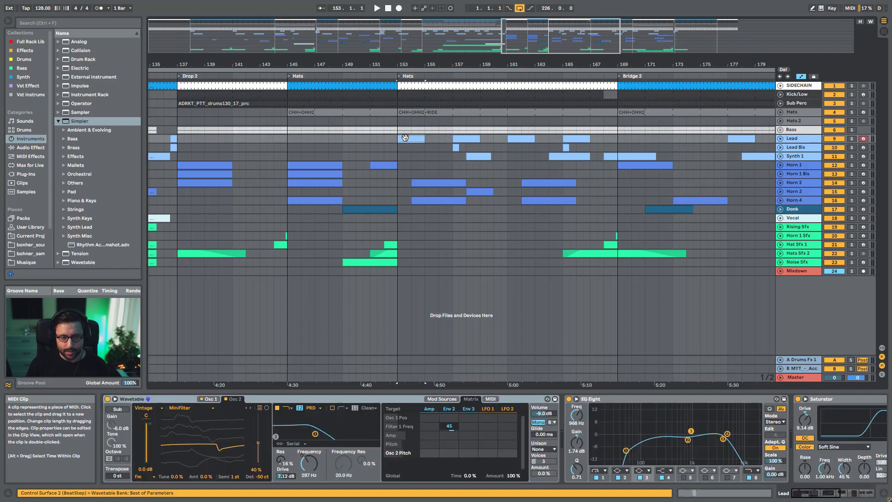
click(443, 182)
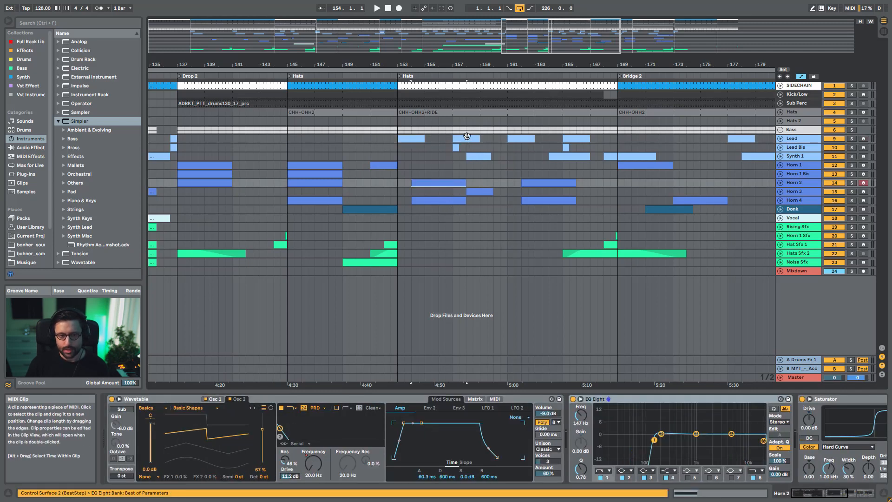
click(455, 149)
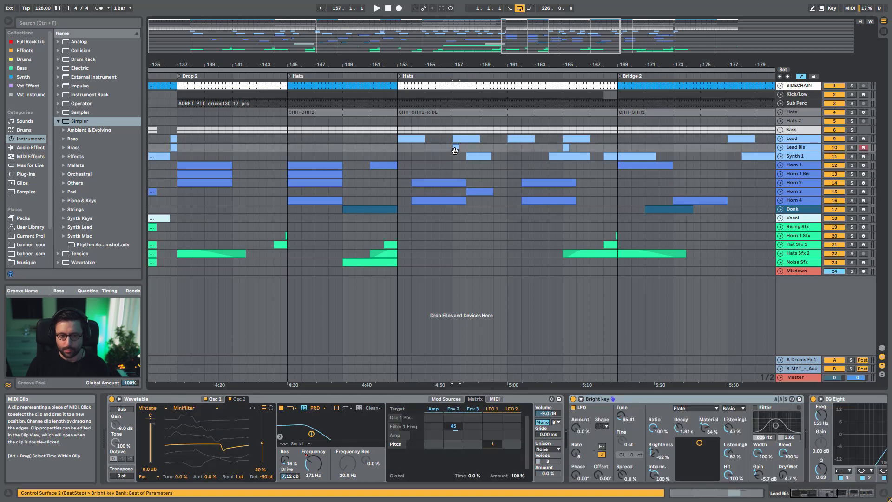
click(484, 158)
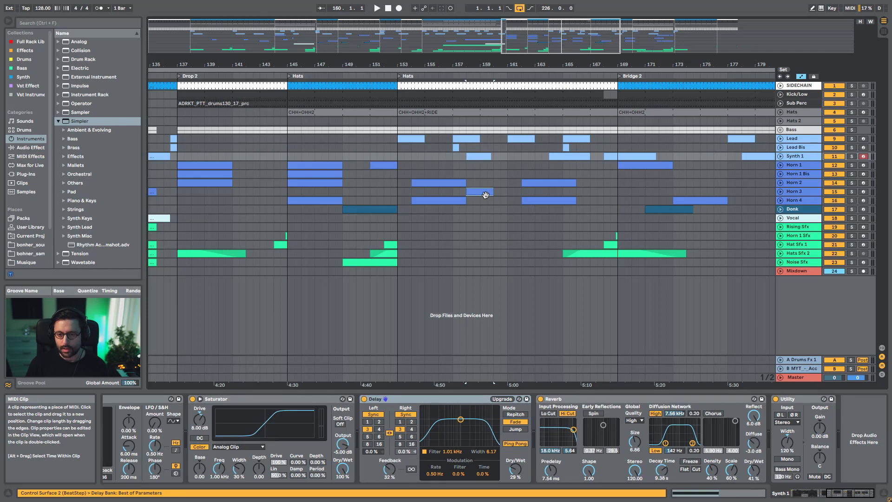
click(520, 139)
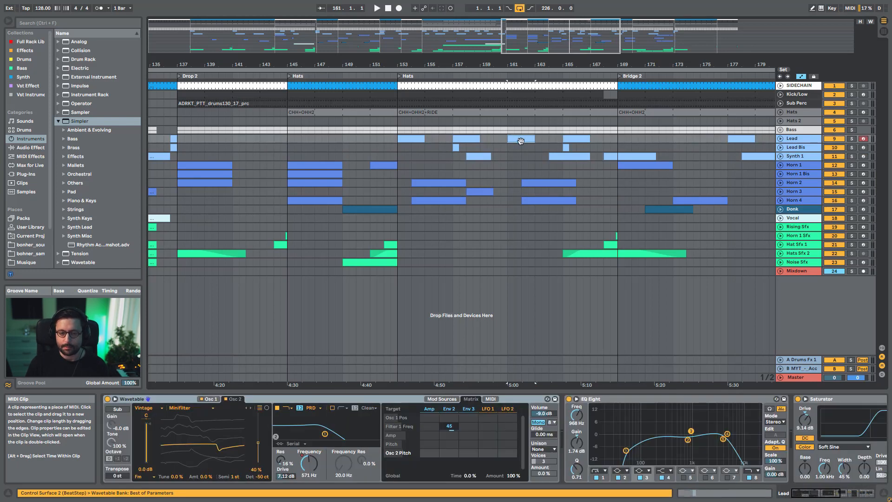
click(543, 184)
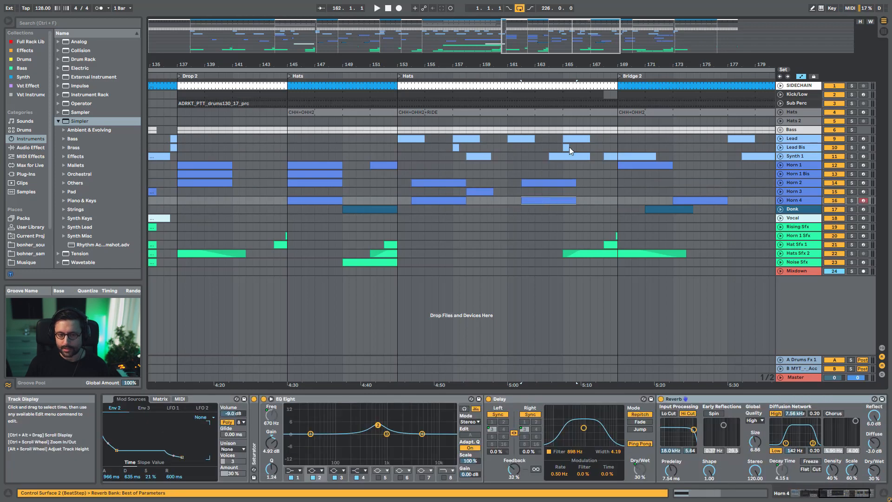
click(567, 147)
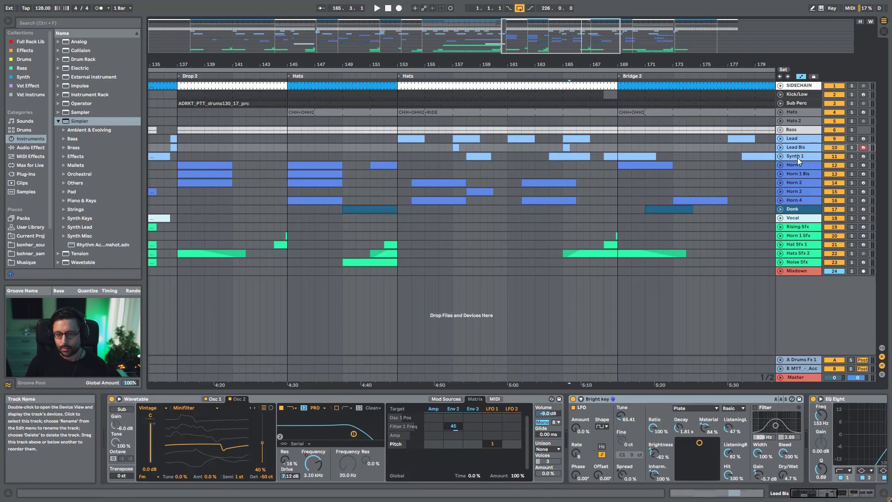
Unfold the Synth 1 filter frequency automation and play the second Hats section from bar 153, moving the insert mark to bar 157
click(782, 157)
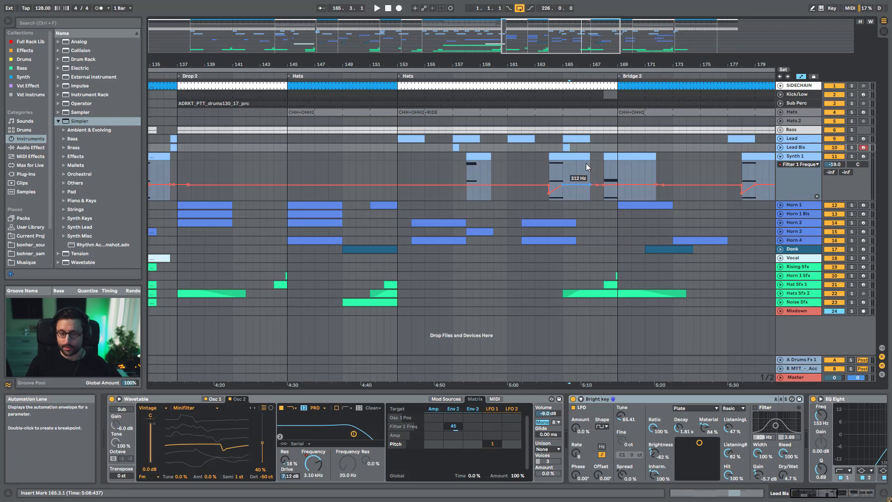
click(398, 176)
key(space)
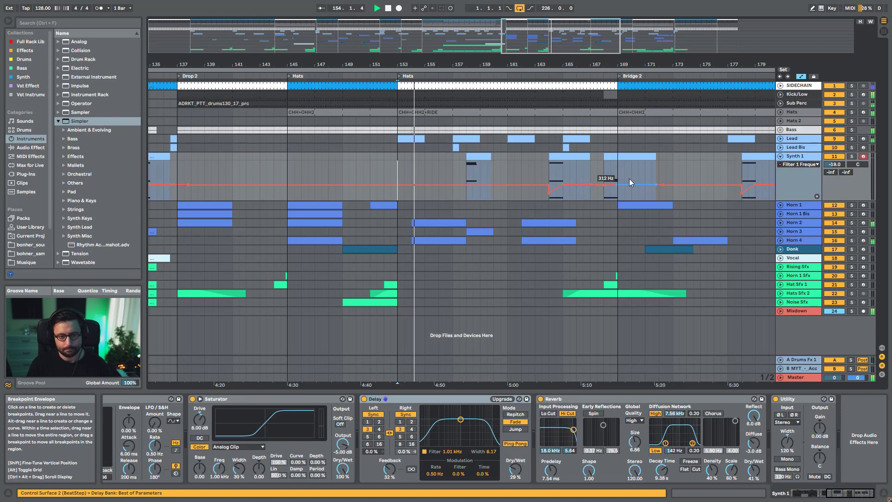
click(451, 171)
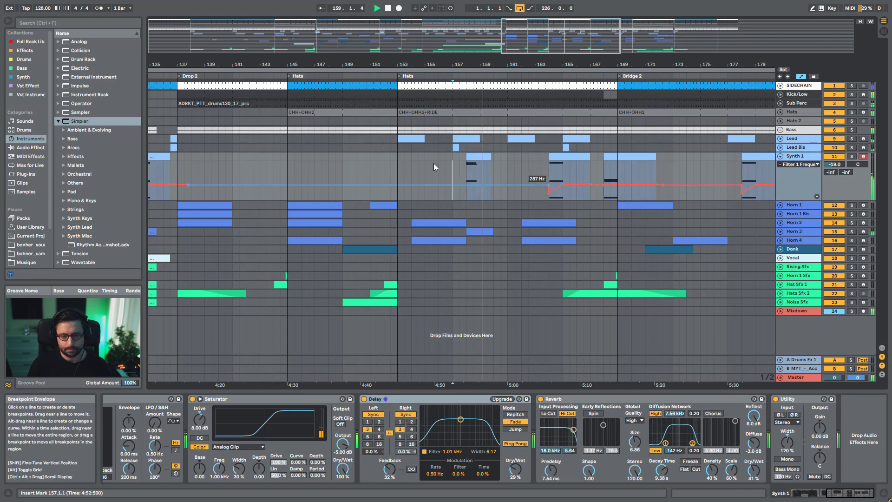
Follow the playback through the end of the second Hats section into Bridge 2 and stop it around bar 172
drag(528, 53, 517, 25)
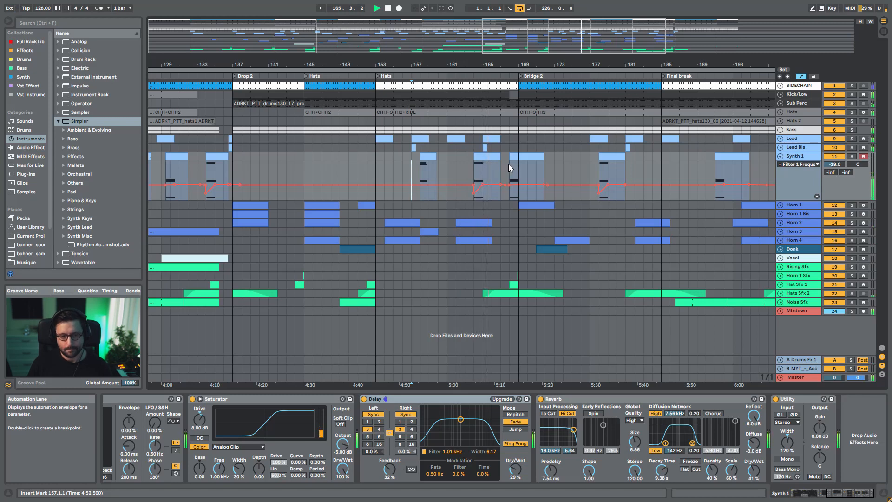
drag(530, 49, 540, 56)
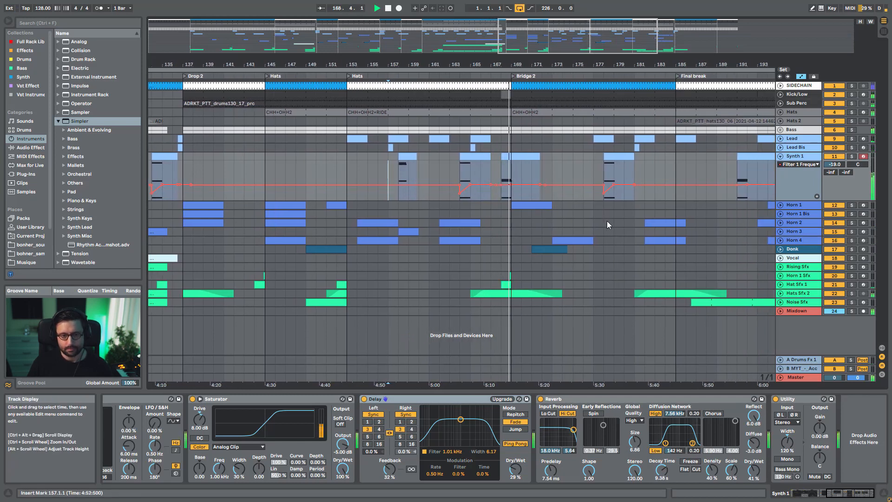
drag(486, 59, 485, 47)
drag(565, 34, 564, 44)
key(space)
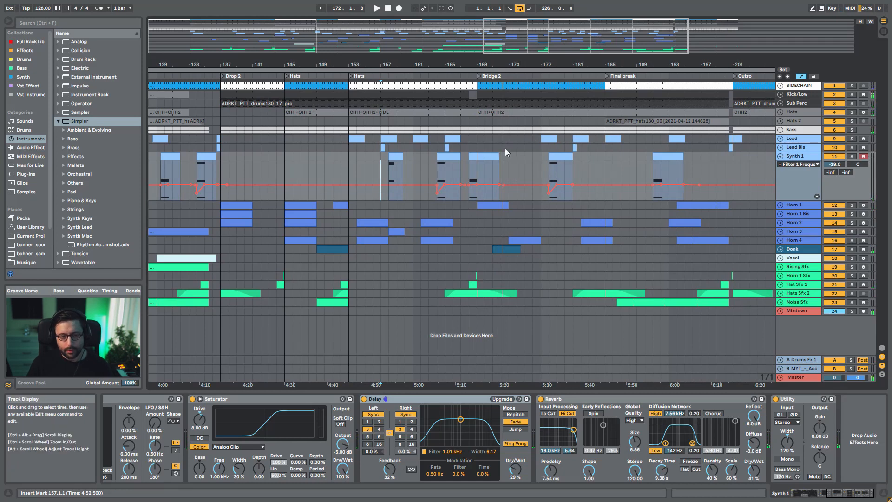
Review the Bridge 2 section and play it from bar 177 until shortly before the Final break
drag(483, 48, 464, 36)
drag(588, 47, 586, 62)
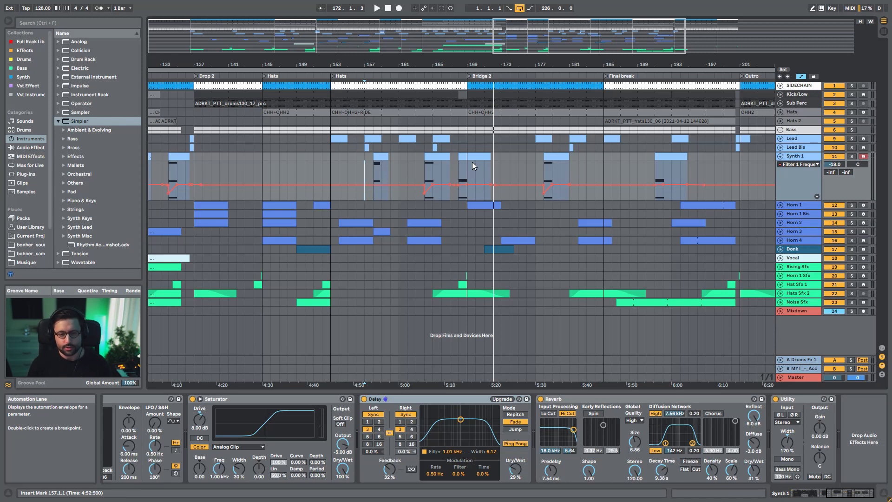
click(511, 165)
key(space)
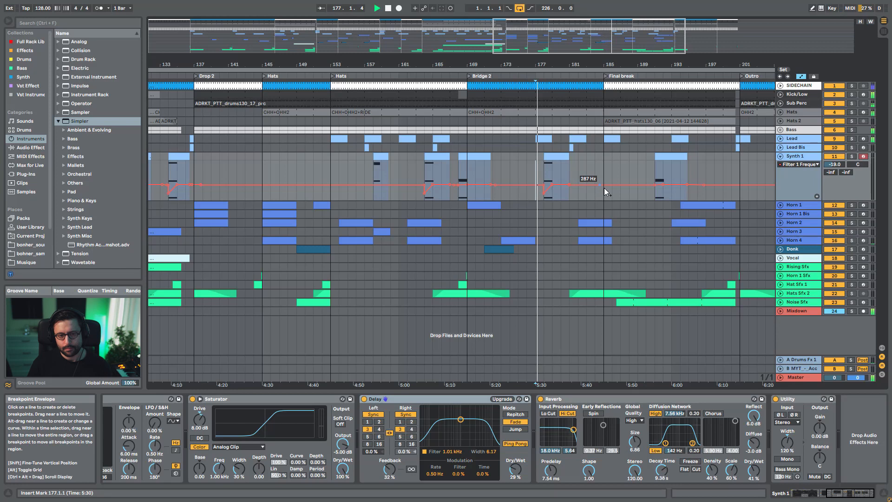
drag(598, 52, 635, 65)
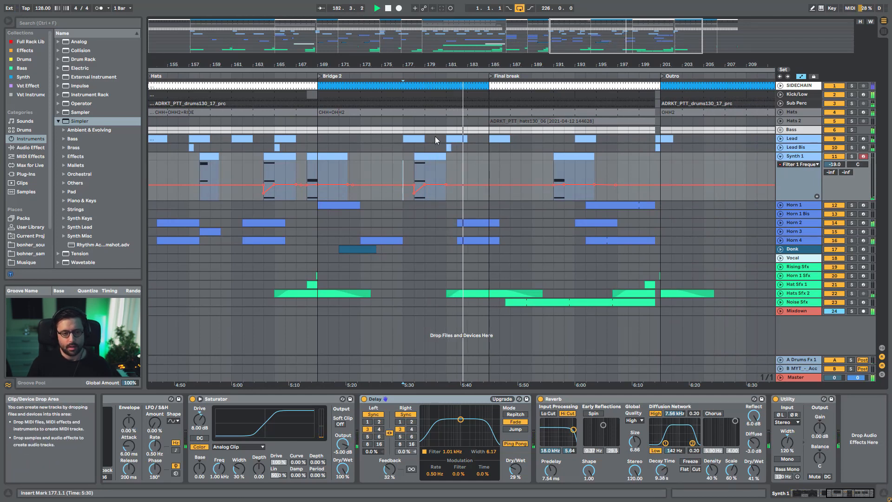
key(space)
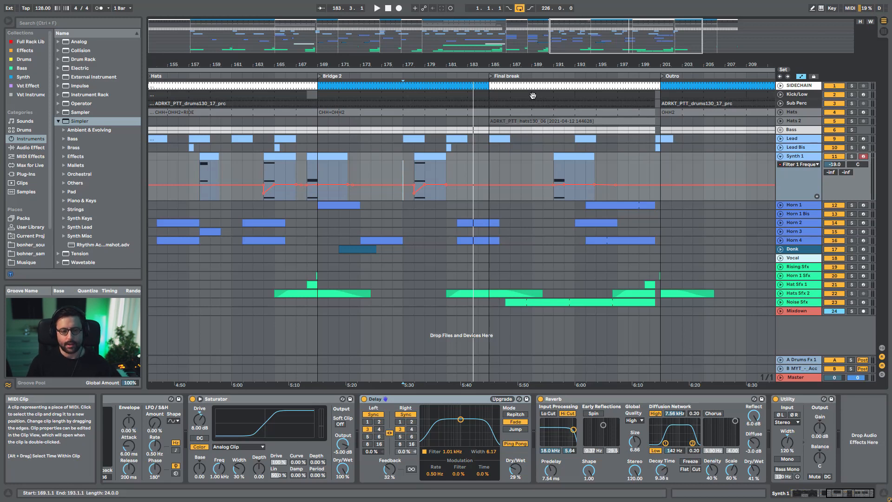
Review the Final break from bar 185 and play it from bar 193 towards the Outro, checking the Noise Sfx track in solo
click(488, 167)
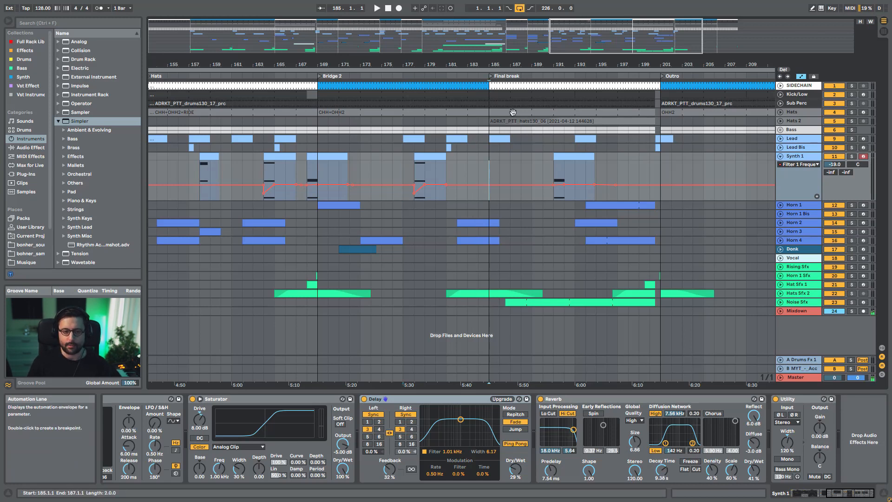
mouse_move(573, 63)
mouse_down()
mouse_move(573, 28)
mouse_move(572, 62)
mouse_up()
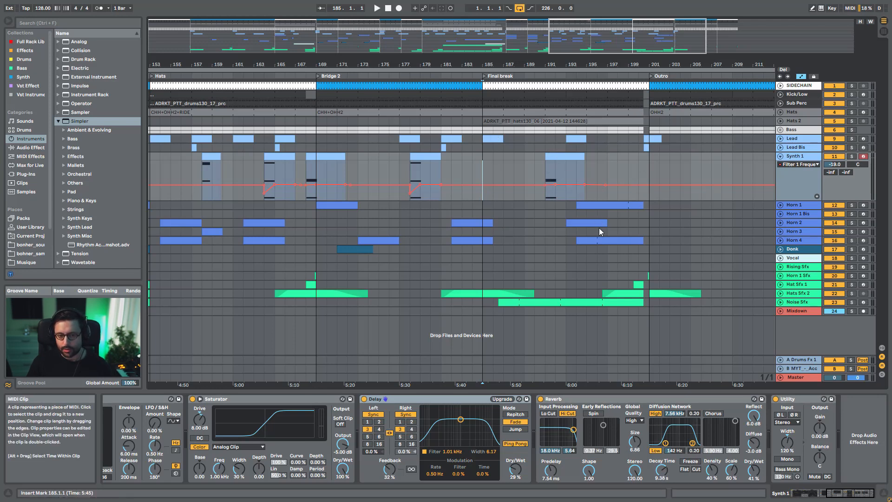
click(561, 147)
key(space)
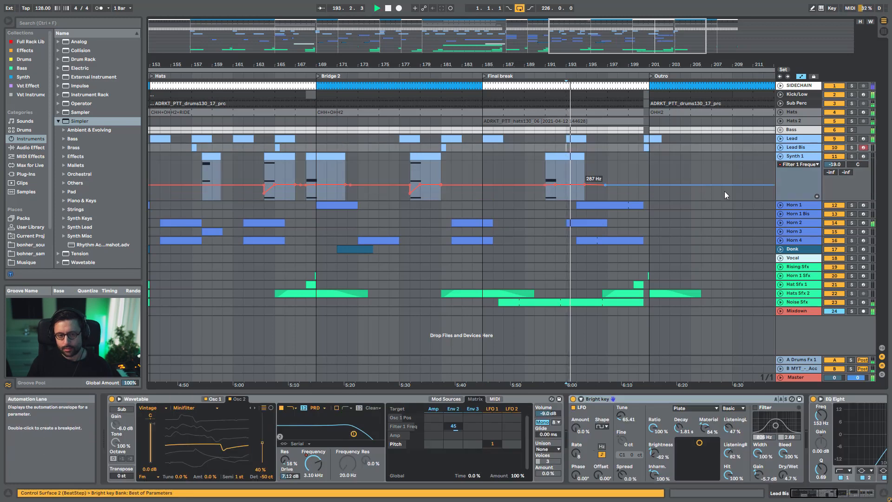
click(851, 302)
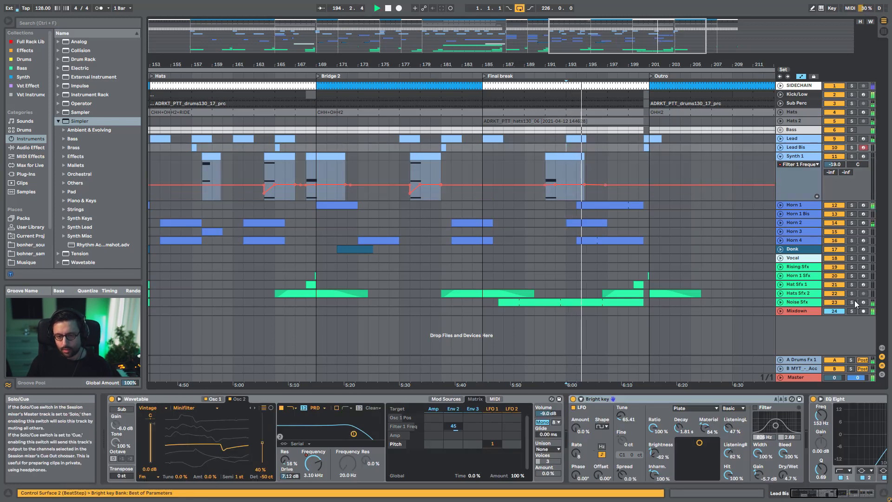
click(853, 302)
drag(441, 63, 291, 48)
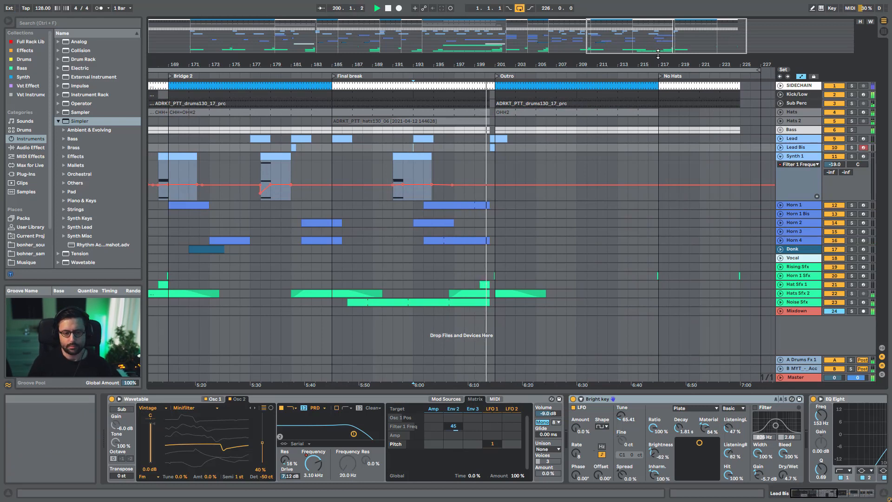
Unfold the Bass group to review its Filter Freq automation and audition the end of the Final break from bar 199
click(781, 130)
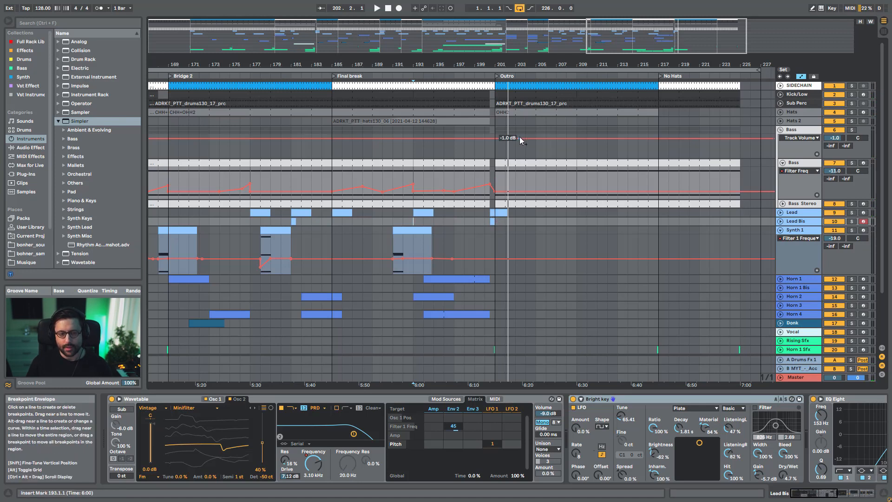
scroll(502, 268, down, 3)
scroll(505, 269, up, 3)
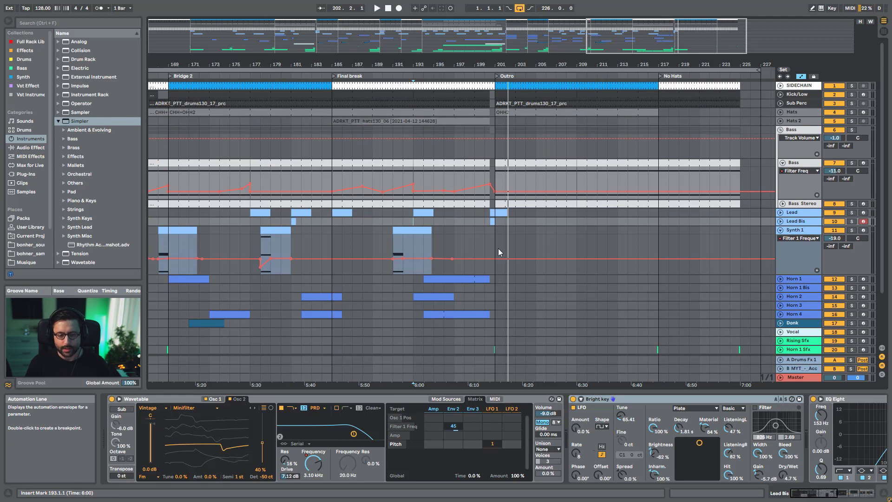
click(499, 246)
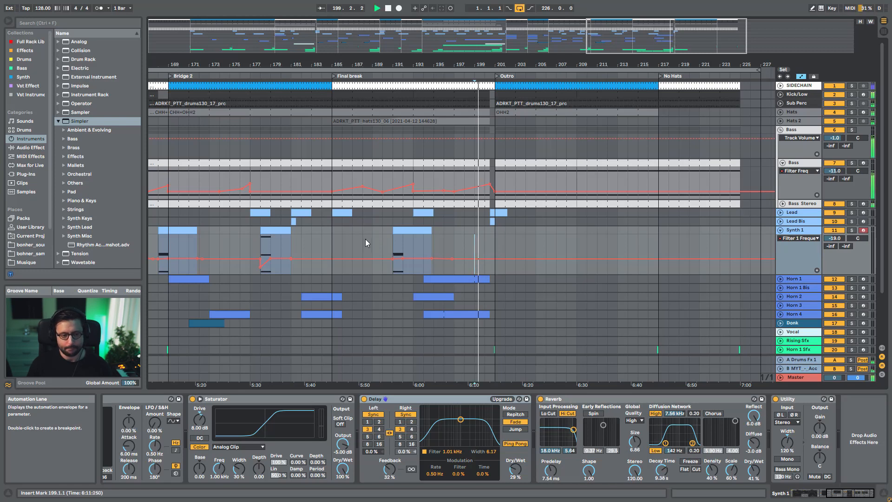
click(352, 213)
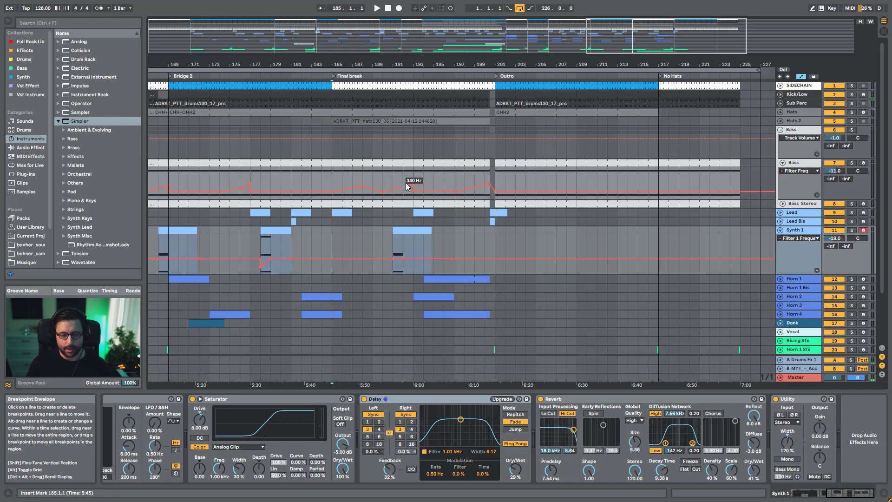
Play the start of the Outro from bar 201 and fold the inner Bass track
click(496, 238)
key(space)
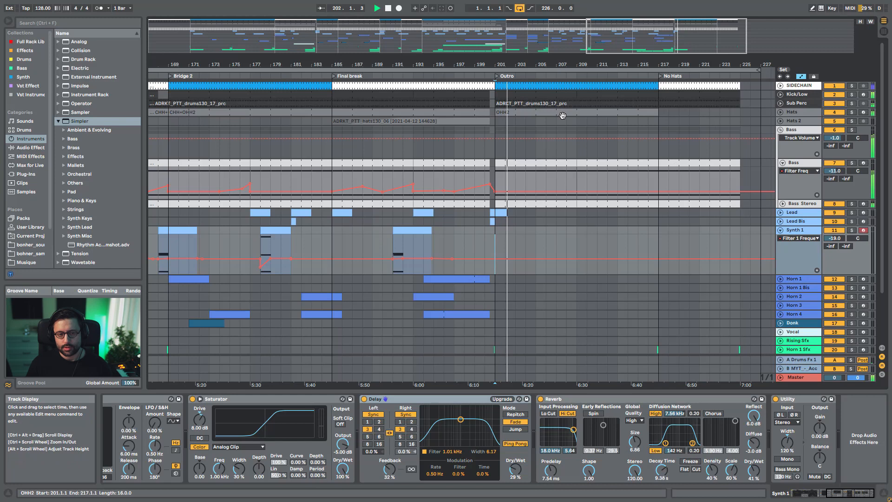
click(792, 163)
click(783, 164)
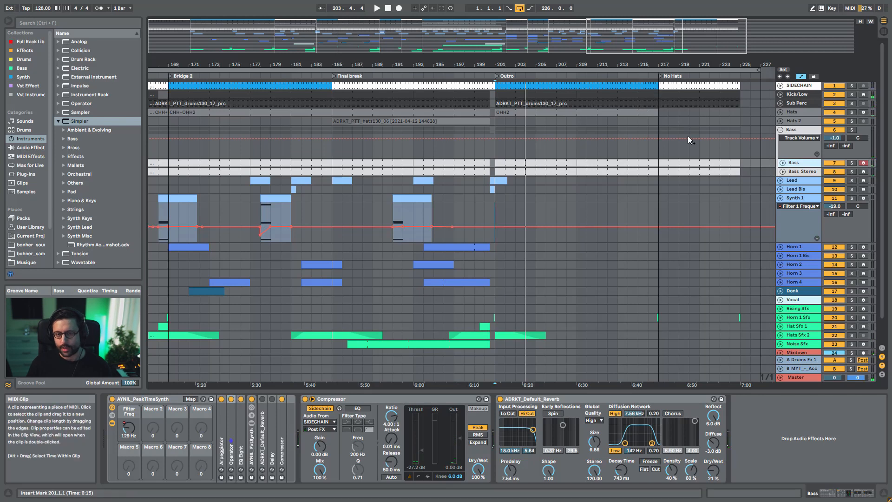
Play the beginning of the No Hats section from bar 217 and stop the playback
click(660, 122)
key(space)
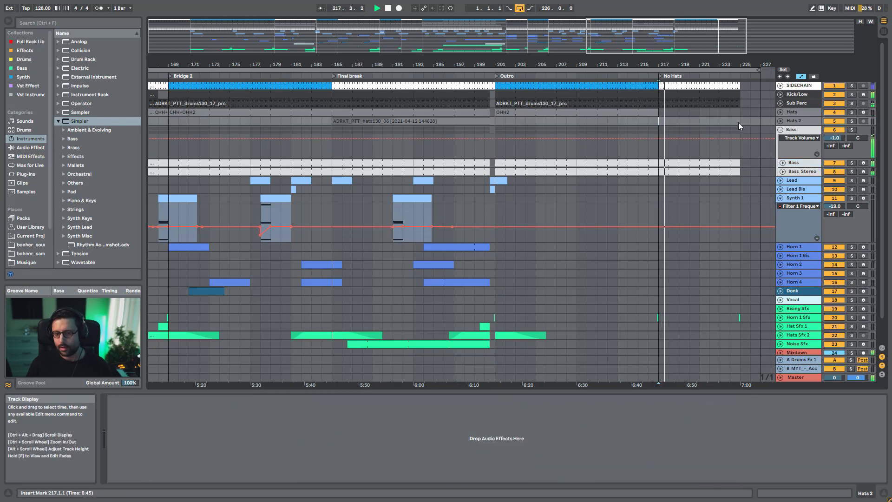
key(space)
Fold all tracks and review the clip layout of the whole arrangement from Intro to No Hats
drag(690, 45, 581, 47)
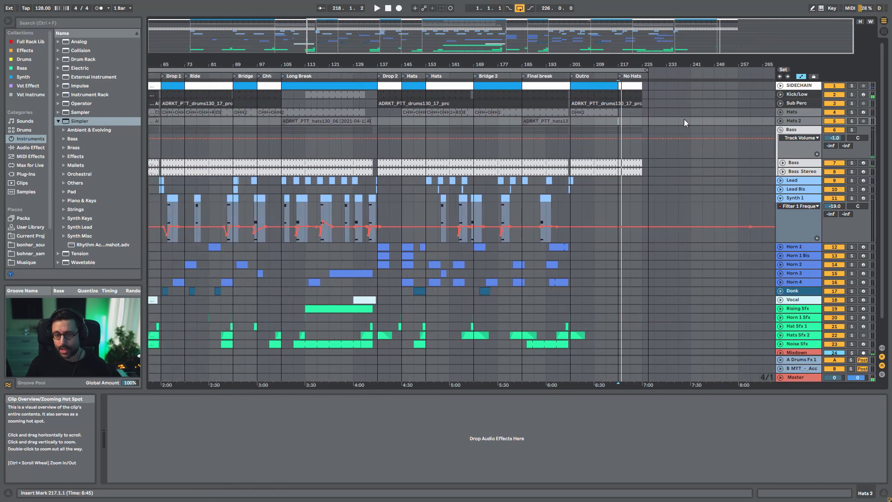
alt+click(780, 132)
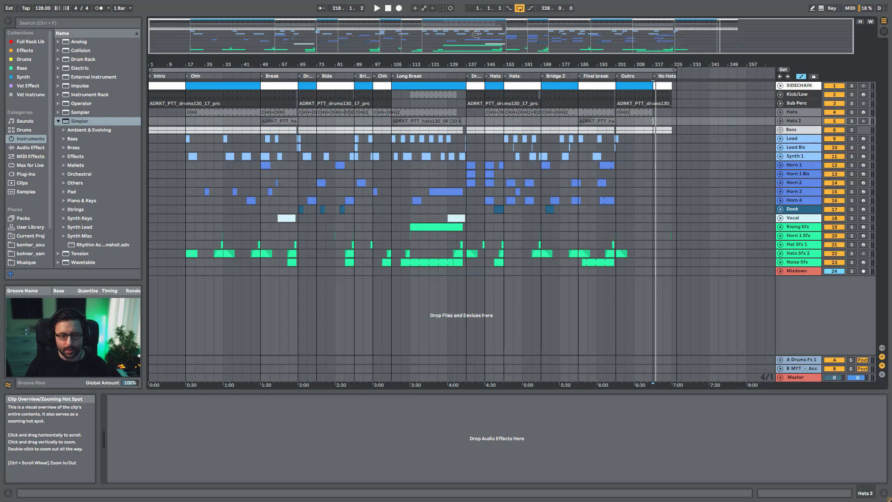
drag(475, 35, 475, 50)
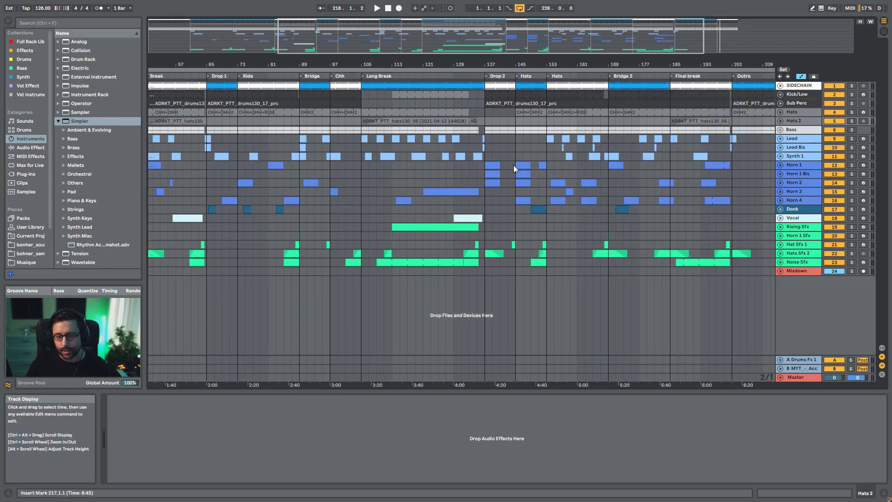
Unfold the Bass group and its Bass track to review the Filter Freq automation up to No Hats, and fold the group again
click(781, 130)
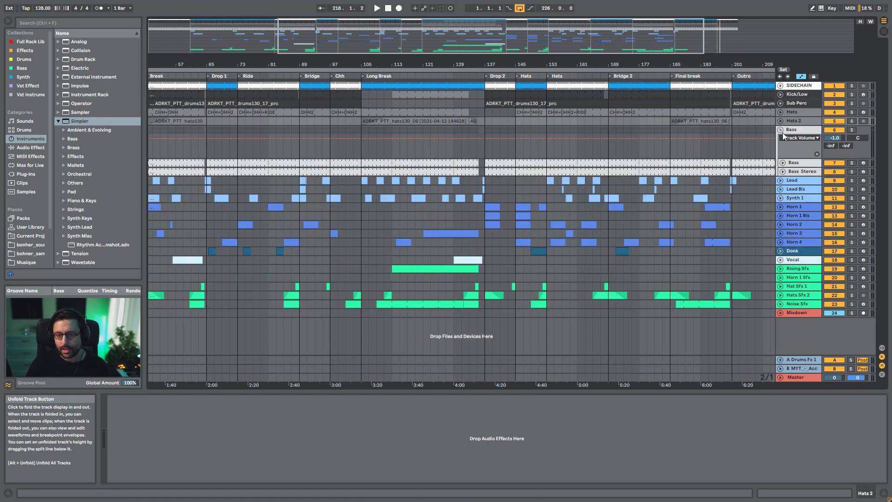
click(782, 163)
drag(443, 39, 443, 26)
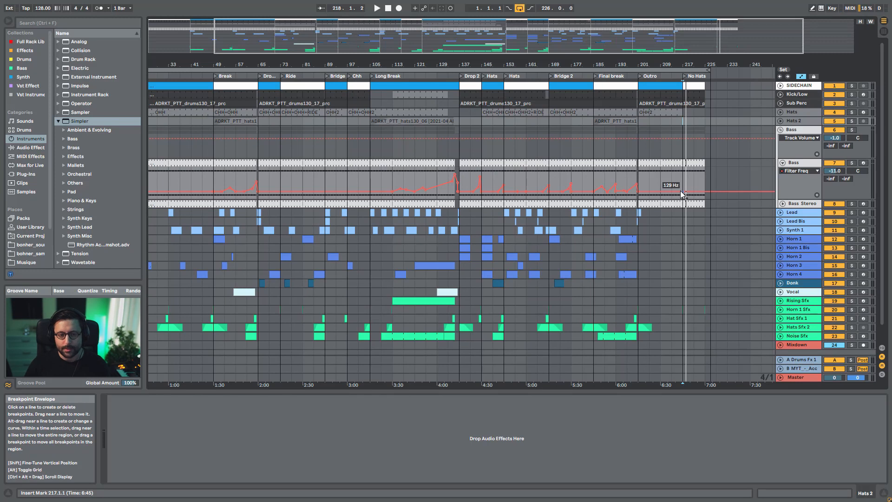
click(781, 130)
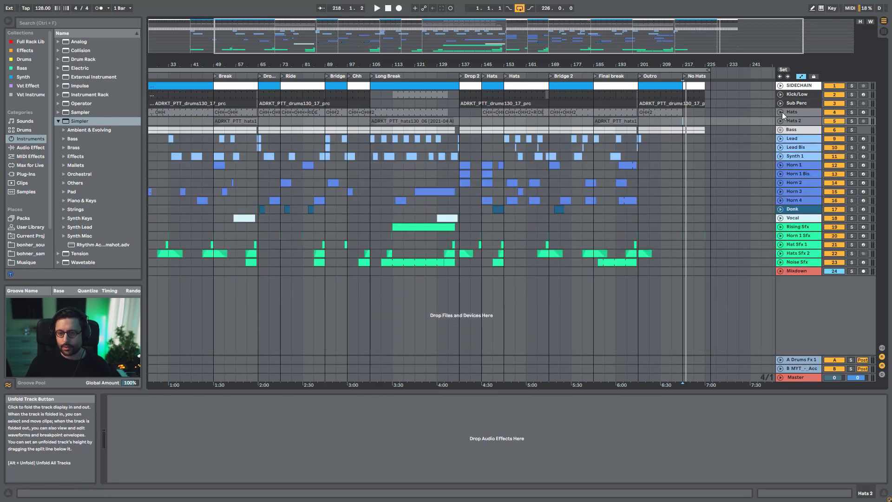
Review the Lead track's Filter 1 Freq automation from the Intro to No Hats and the Lead Bis automation lane, folding both tracks again
click(780, 112)
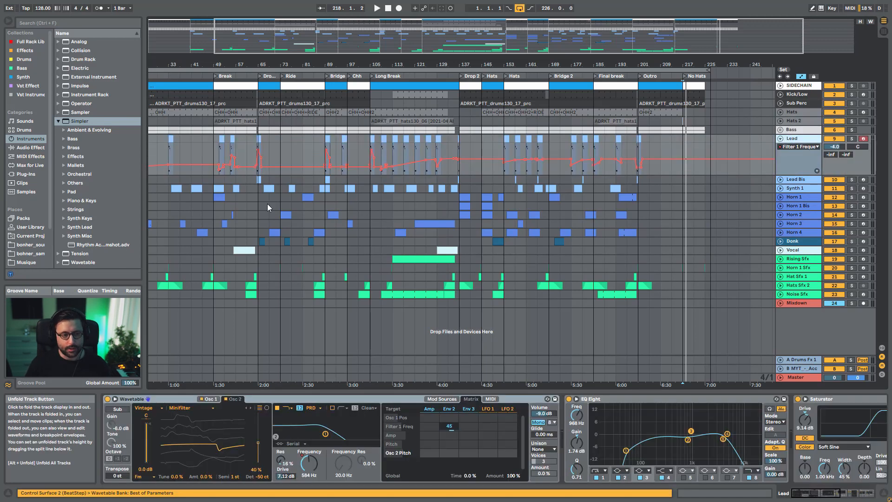
drag(288, 33, 219, 40)
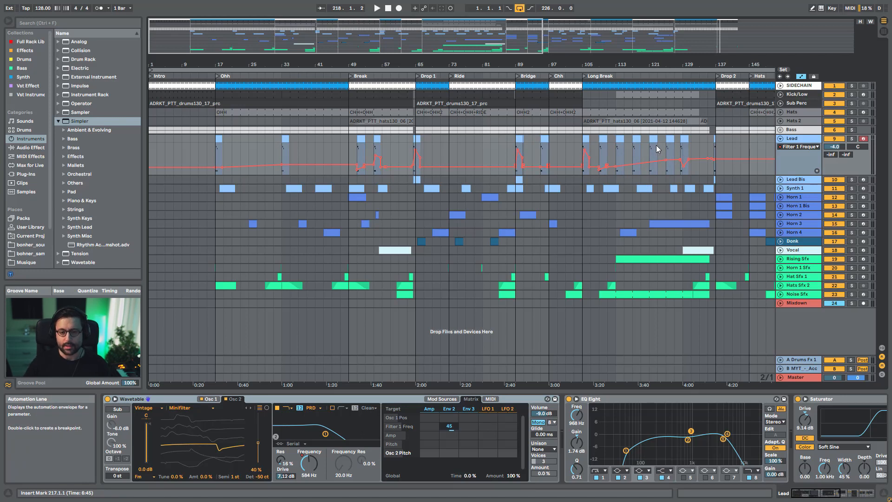
click(781, 140)
click(781, 148)
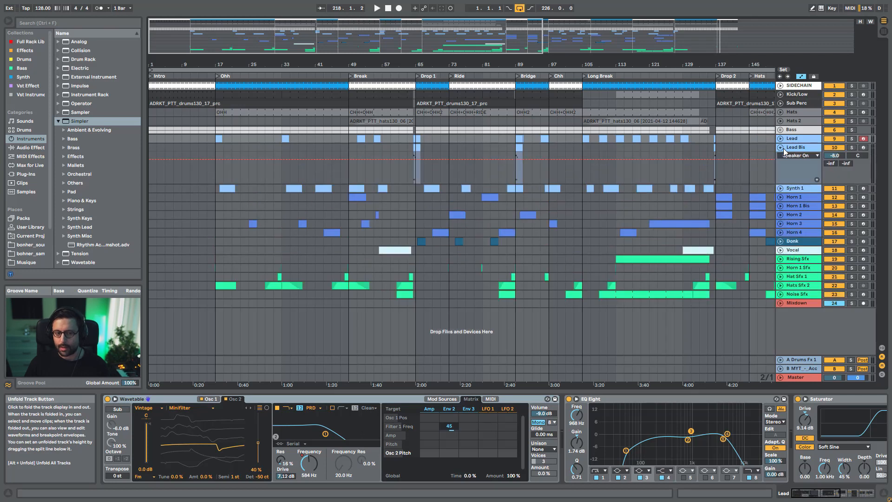
click(783, 149)
Compare the device chains of the Lead Bis and Horn 1 Bis tracks along with the placement of their clips
click(803, 146)
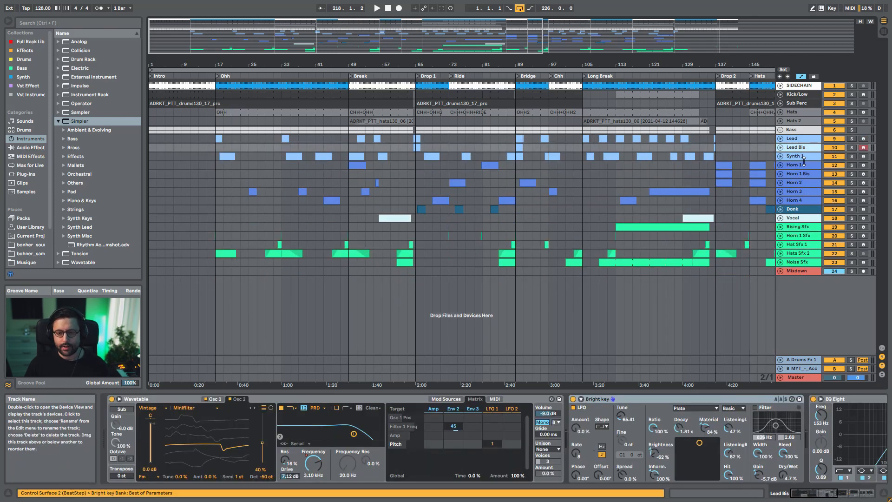
click(804, 174)
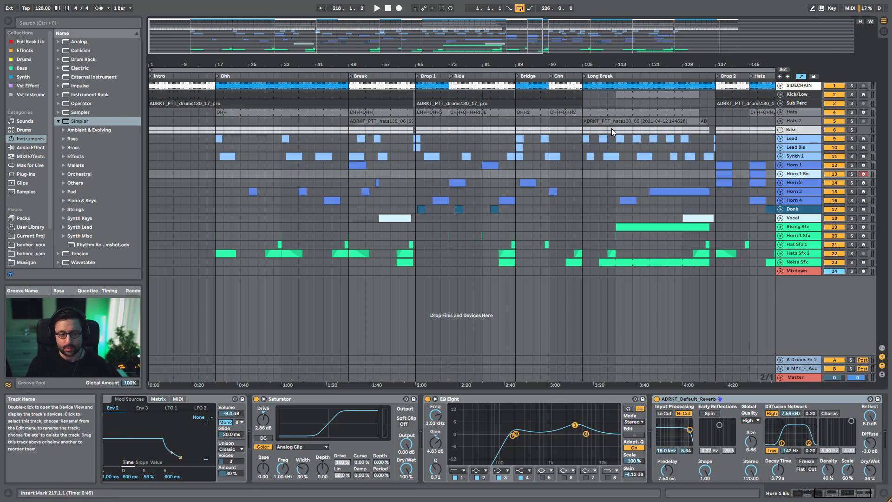
click(794, 148)
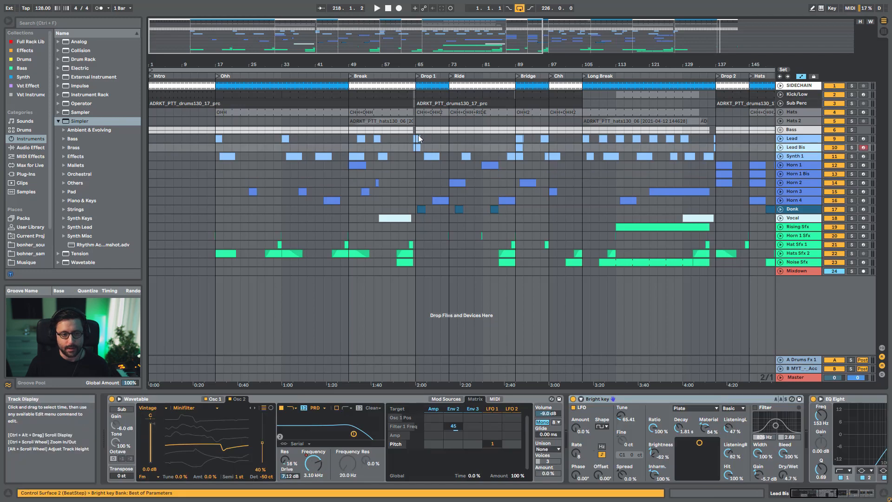
scroll(383, 130, down, 1)
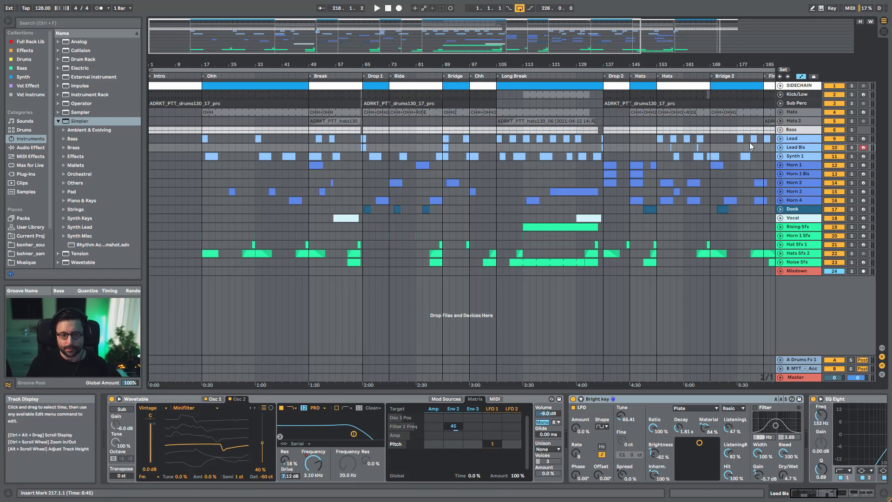
click(791, 174)
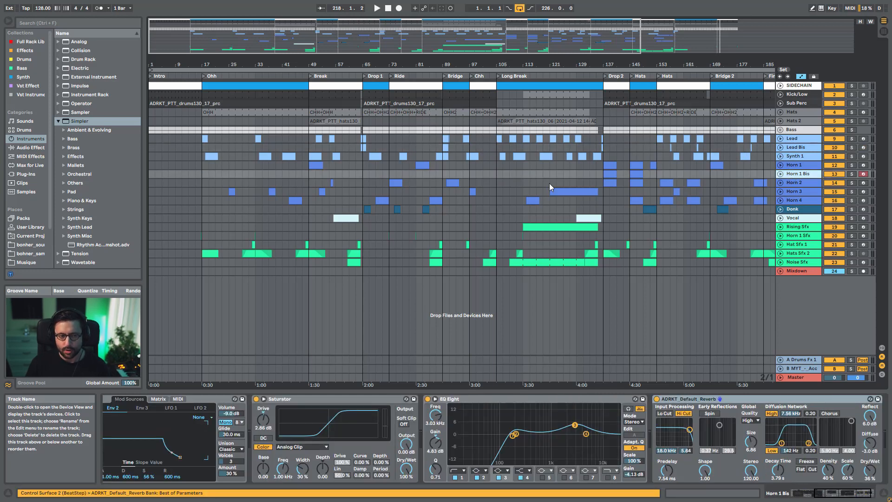
Unfold and solo Horn 1, and play its clip in the Ride section to hear the Filter 1 Freq automation
click(780, 166)
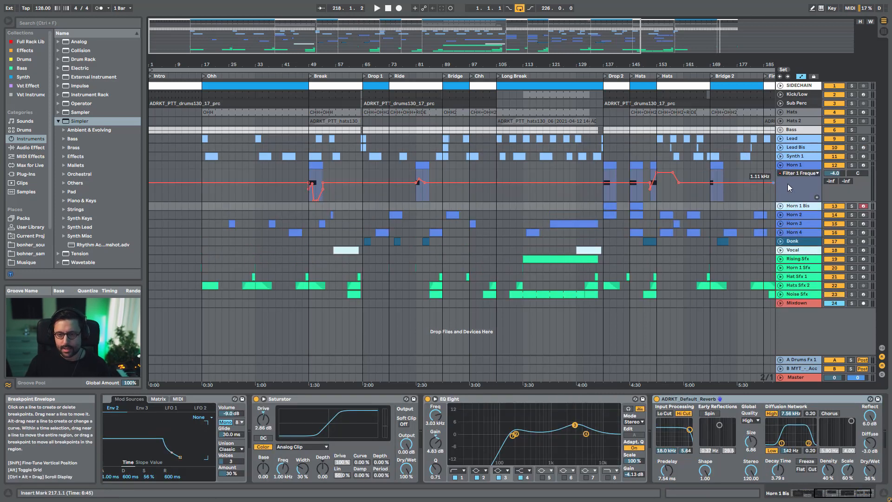
click(851, 165)
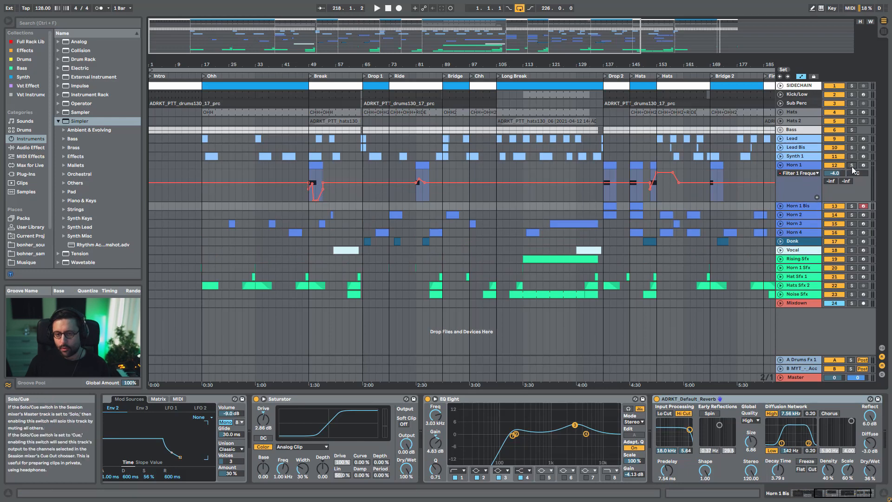
click(422, 164)
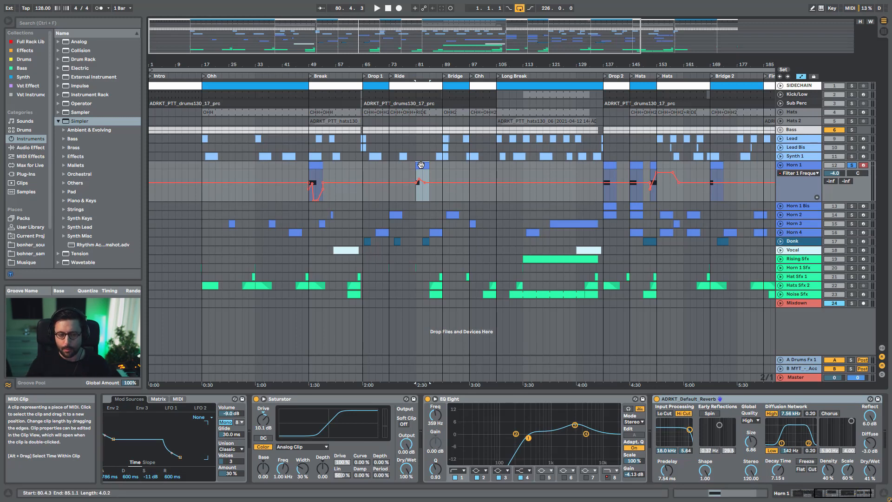
scroll(420, 164, up, 3)
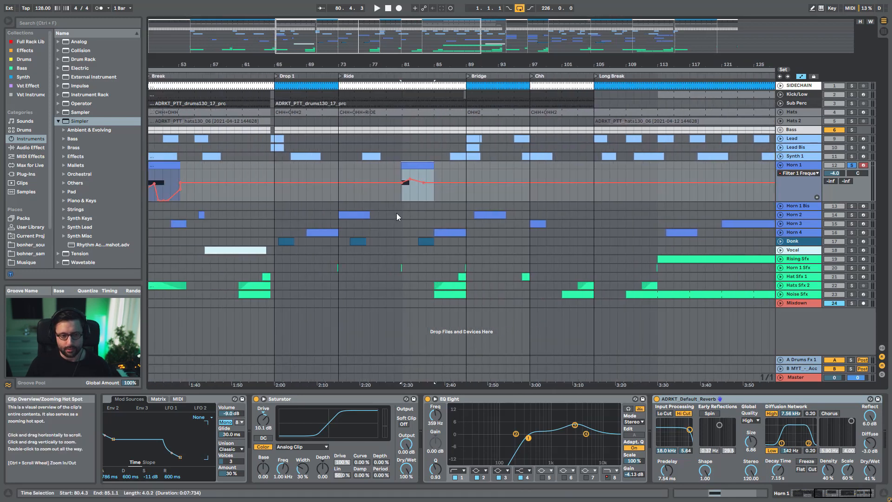
key(space)
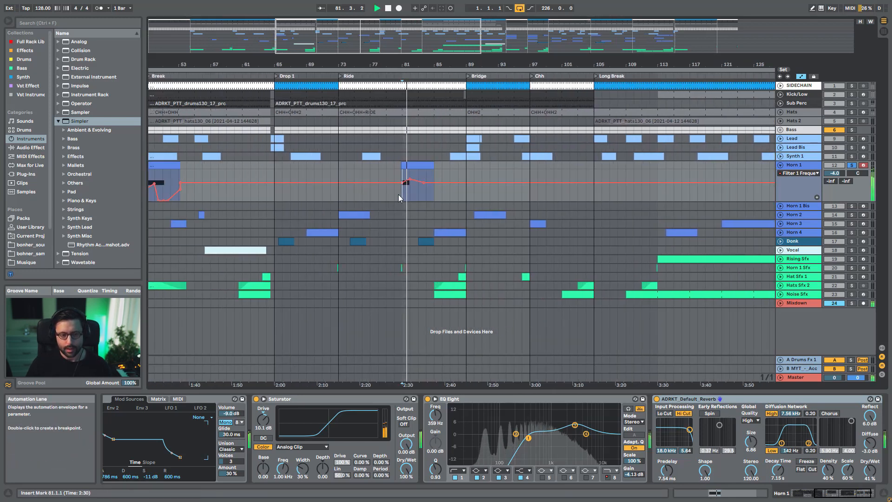
Solo Horn 2, play its clips in the Hats sections from bars 145 and 154 with the filter automation shown, and fold the track
drag(398, 194, 470, 169)
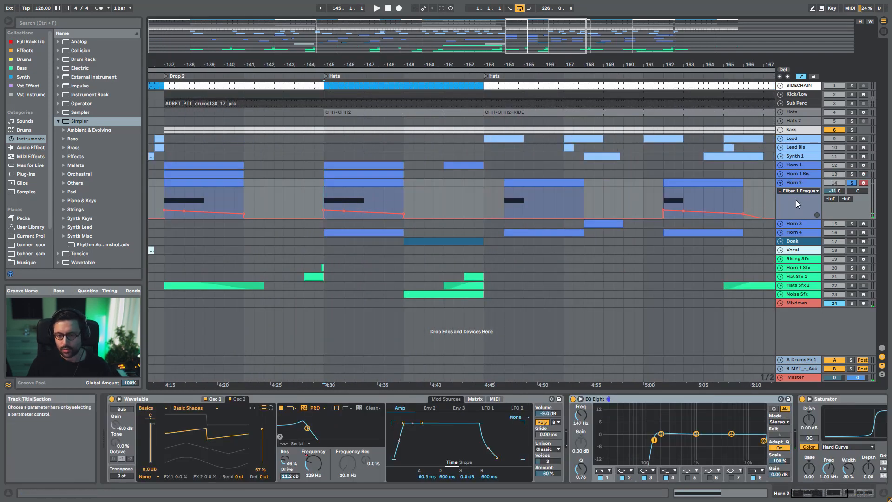
key(space)
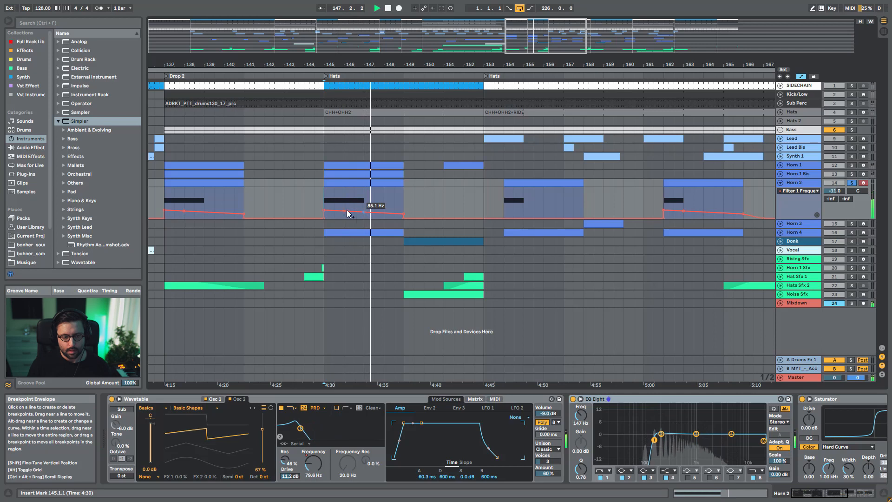
click(507, 199)
key(space)
key(space)
key(space)
mouse_move(529, 36)
mouse_down()
mouse_move(529, 27)
mouse_move(527, 39)
mouse_up()
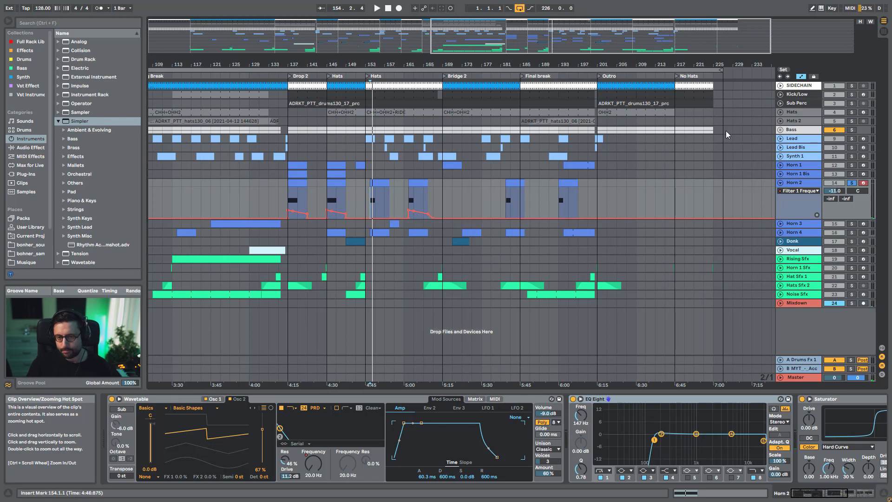
click(781, 183)
Unfold Horn 3 to review its FILTER and EQ Eight frequency automation, and audition its clip in the Long Break
click(781, 192)
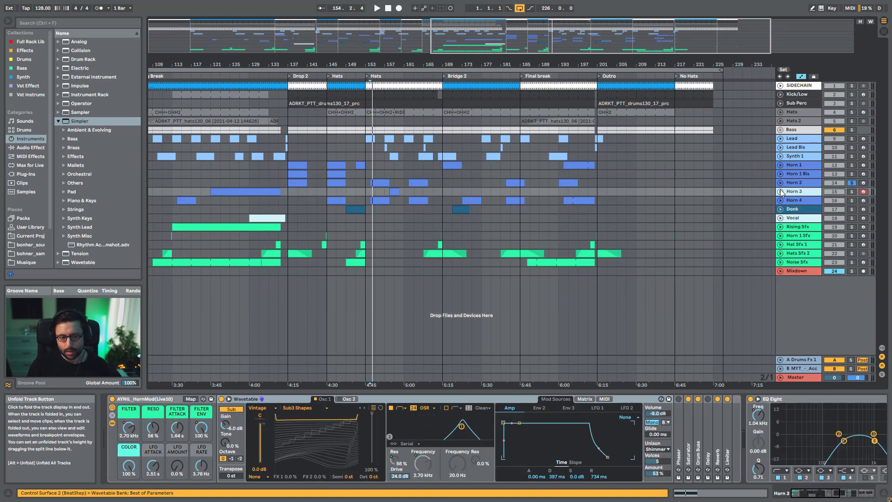
click(780, 192)
drag(335, 35, 437, 31)
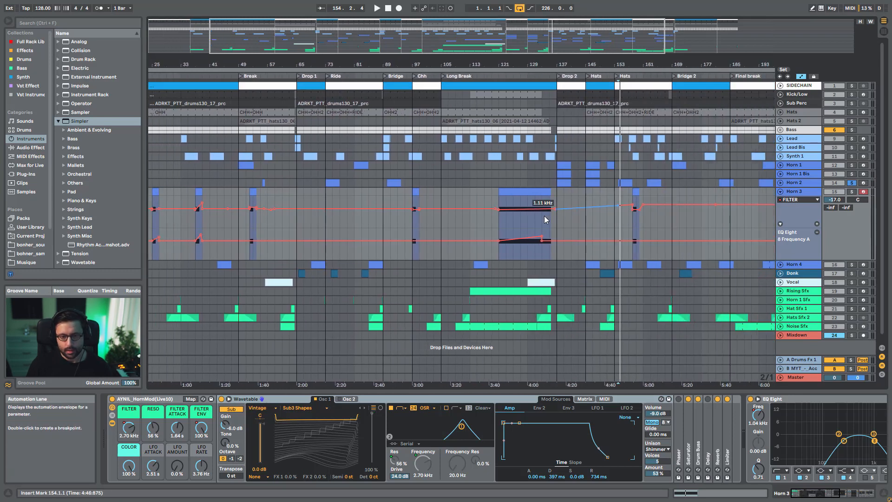
click(505, 226)
key(space)
key(space)
Play the soloed Horn 3 clips at bars 97 and 37, show the whole arrangement, and fold the track
click(413, 227)
key(space)
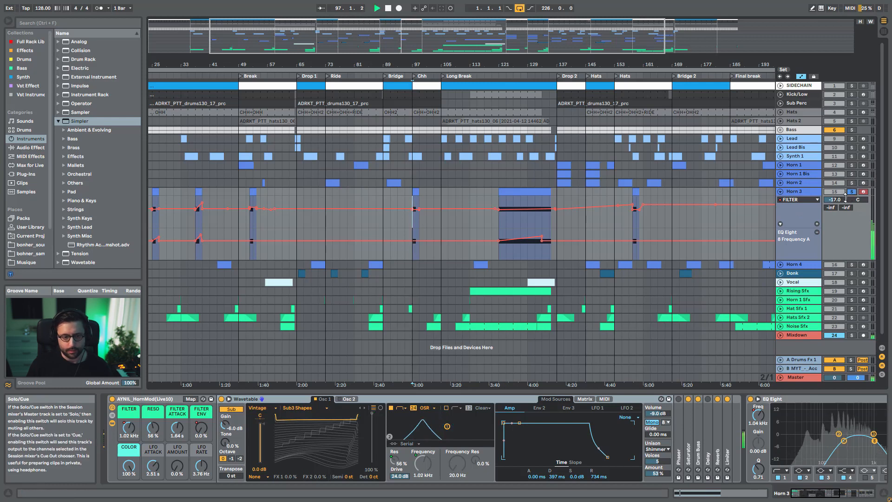
key(space)
click(194, 231)
key(space)
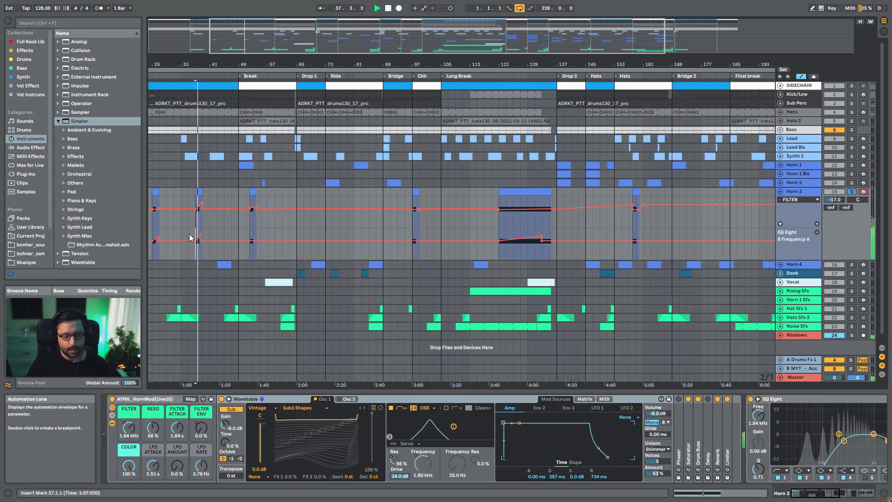
key(space)
key(w)
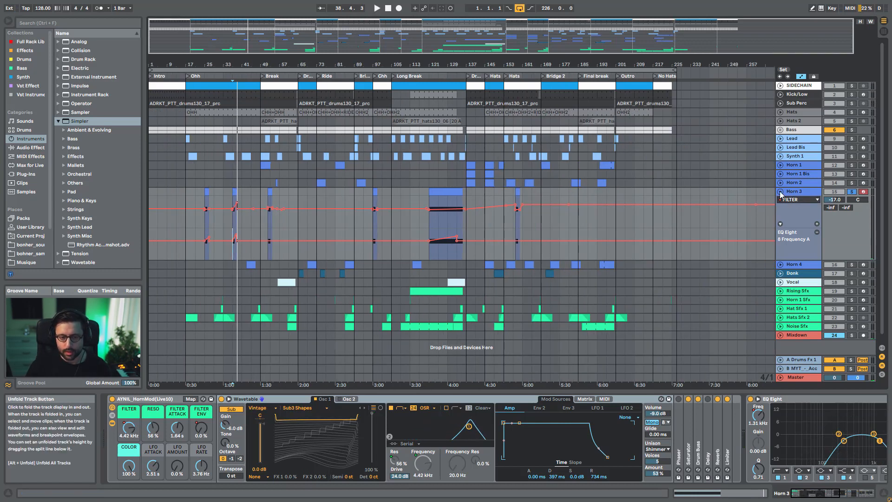
click(780, 191)
Review the Horn 4 track and its clip at bar 145, check the Donk track's automation lane, and fold both tracks
click(781, 209)
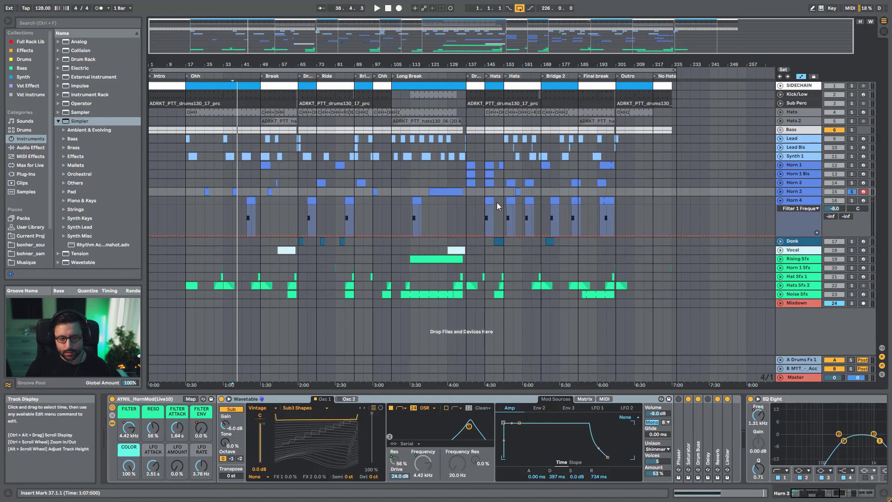
click(490, 200)
click(795, 212)
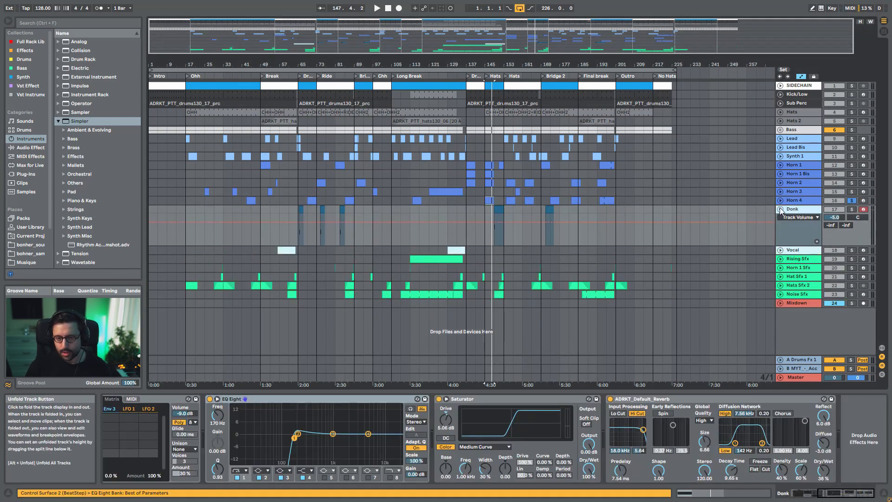
click(780, 209)
Unfold and solo Rising Sfx, and play its Long Break clip from bar 113 with the FILTER automation shown
click(799, 227)
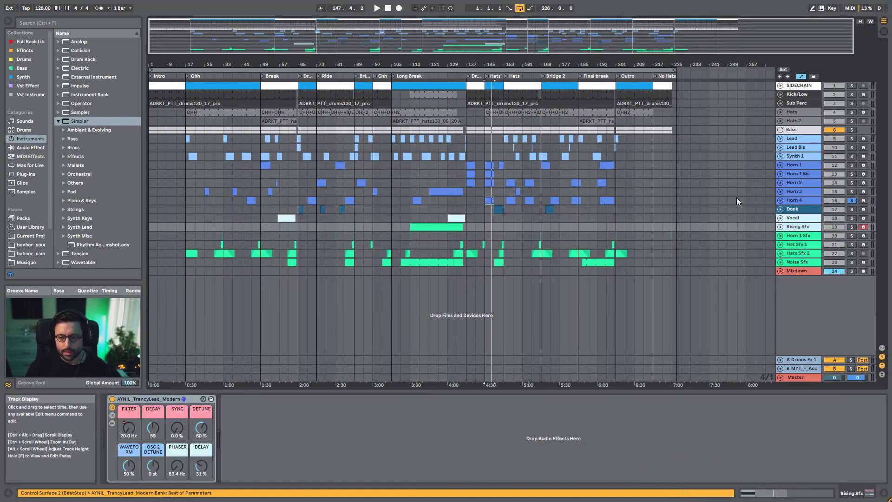
click(780, 227)
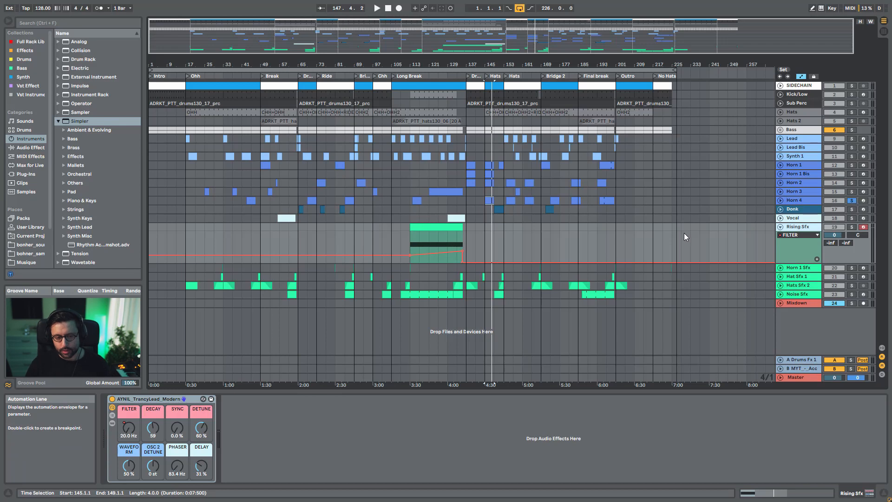
click(420, 228)
key(space)
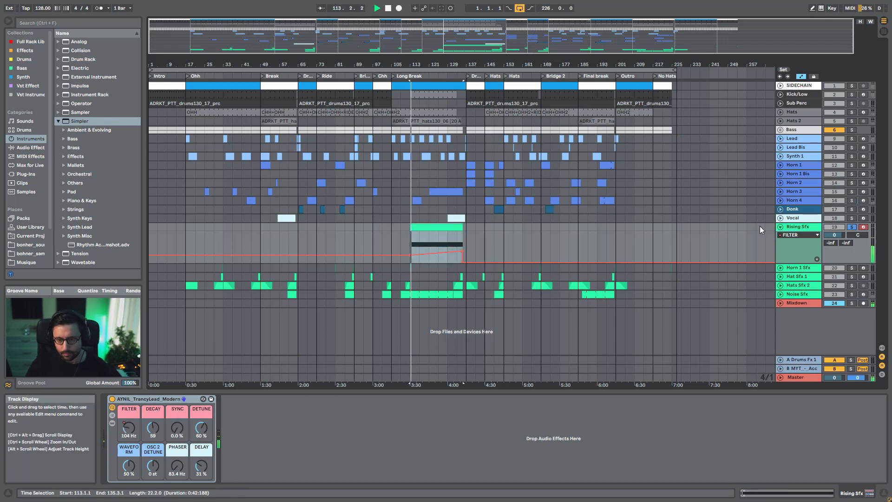
Examine the Mixdown track's Device On and RISER KNOB automation for the AYNIL - Rizer rack, and fold Rising Sfx and Mixdown
click(780, 303)
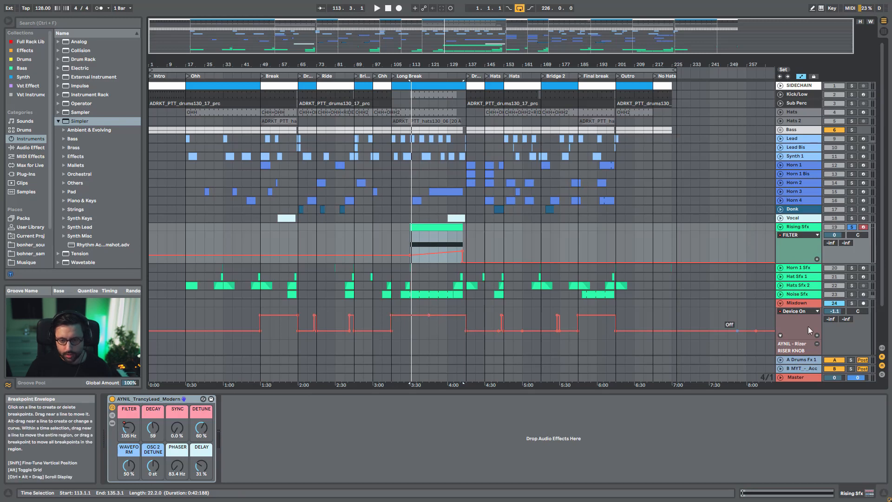
click(795, 303)
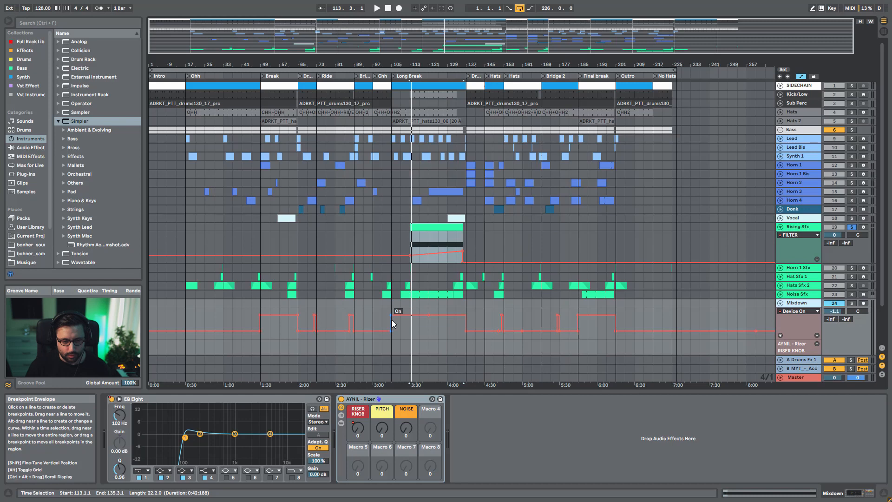
drag(461, 40, 464, 106)
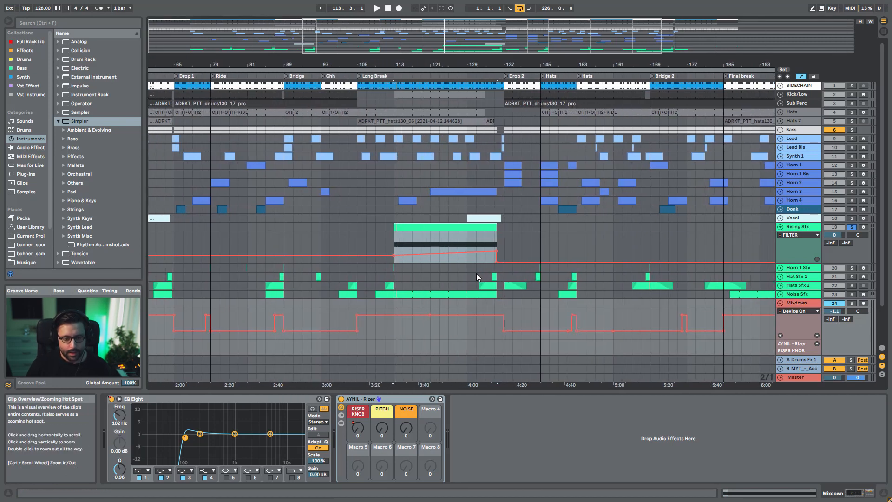
click(362, 428)
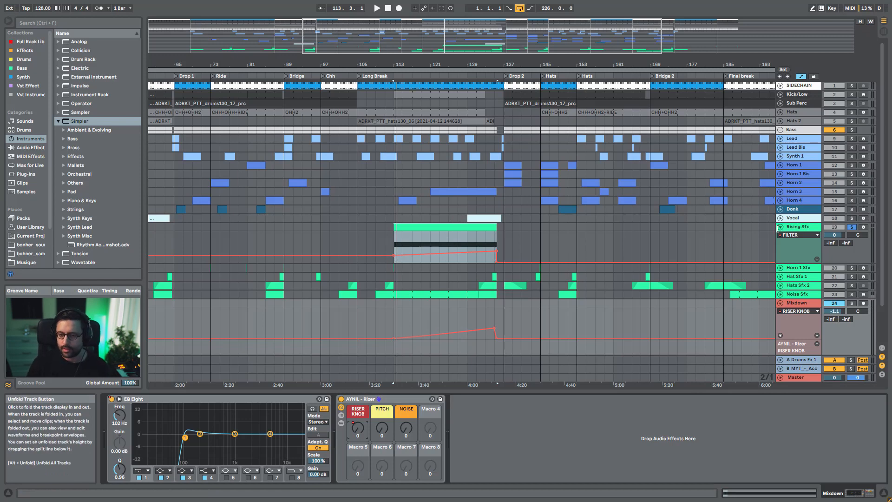
click(780, 227)
click(781, 272)
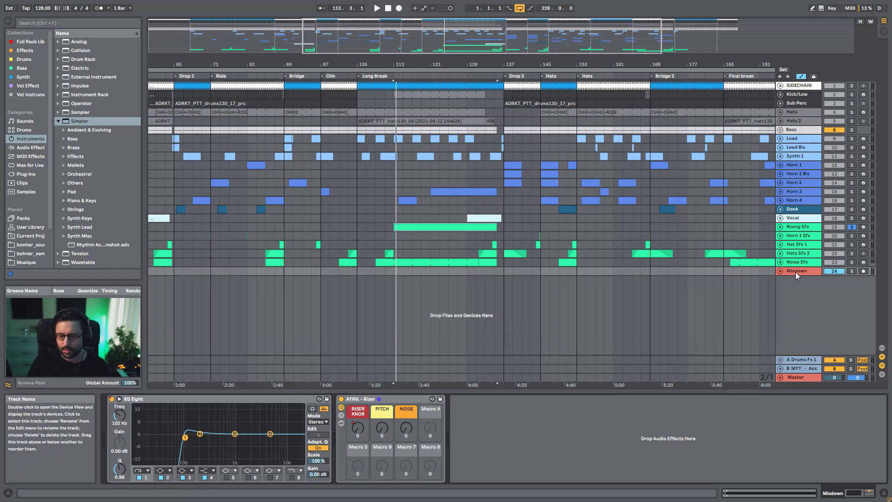
Open the Hats track's AYNIL_DR_Hats drum rack and inspect the samples on its CHH, CHH2 and OHH pads
drag(342, 64, 399, 46)
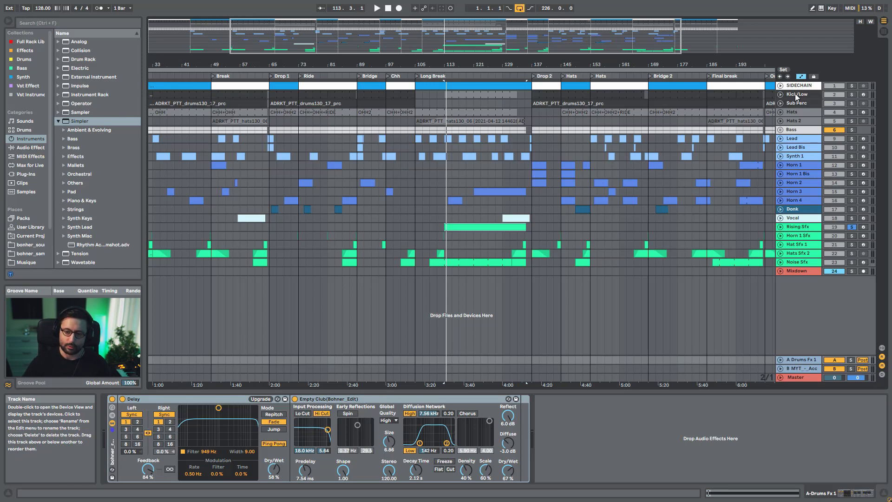
click(797, 112)
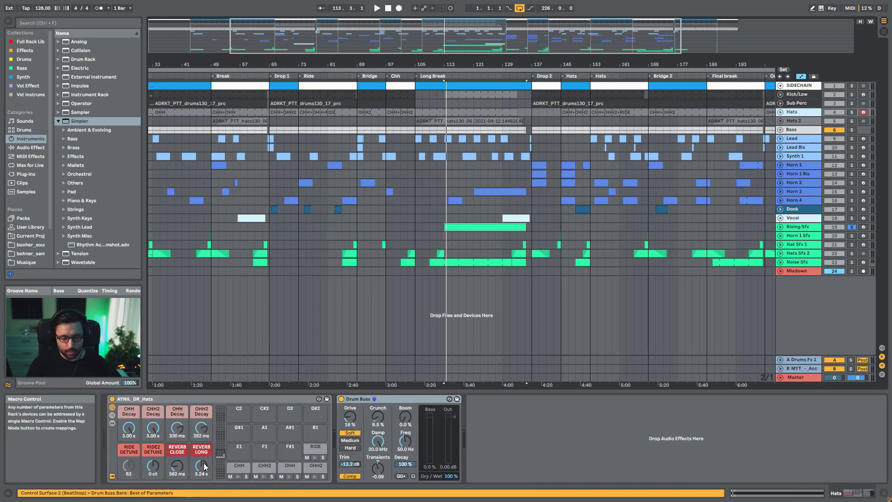
click(240, 469)
click(265, 469)
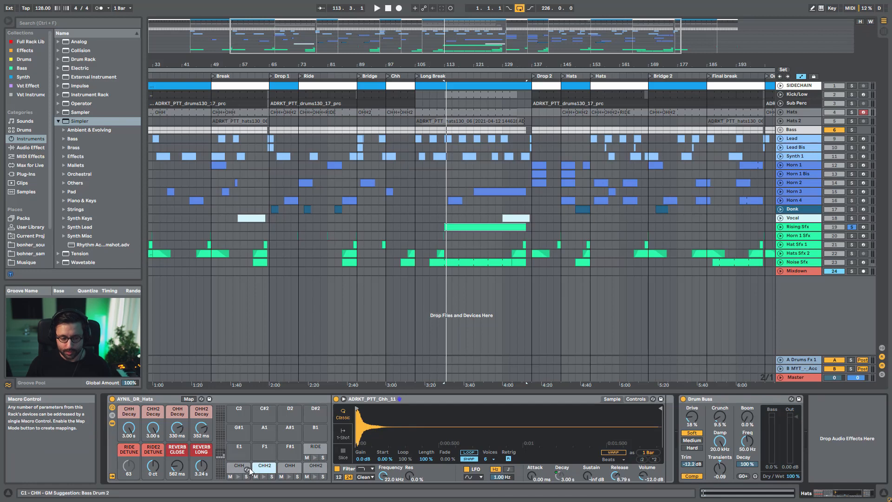
click(244, 468)
click(285, 468)
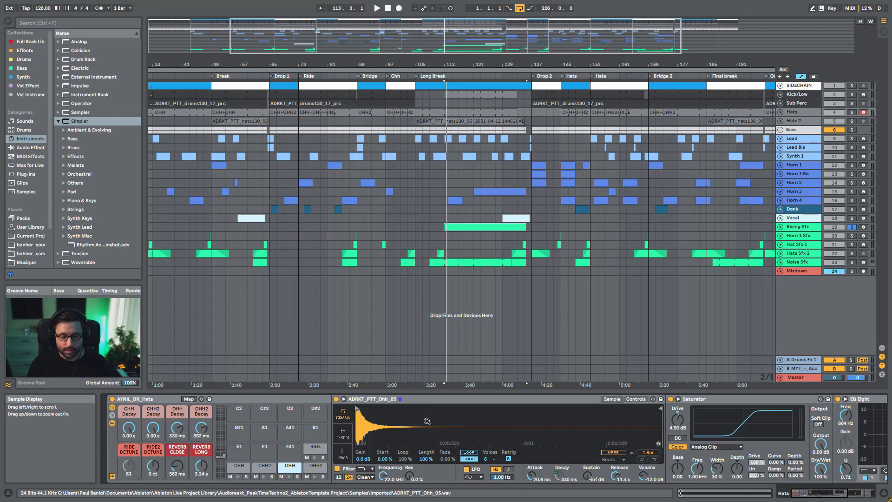
Try boosting band 3 of the OHH pad's EQ Eight by about 5 dB near 4.35 kHz, and reset the band
drag(796, 493, 810, 492)
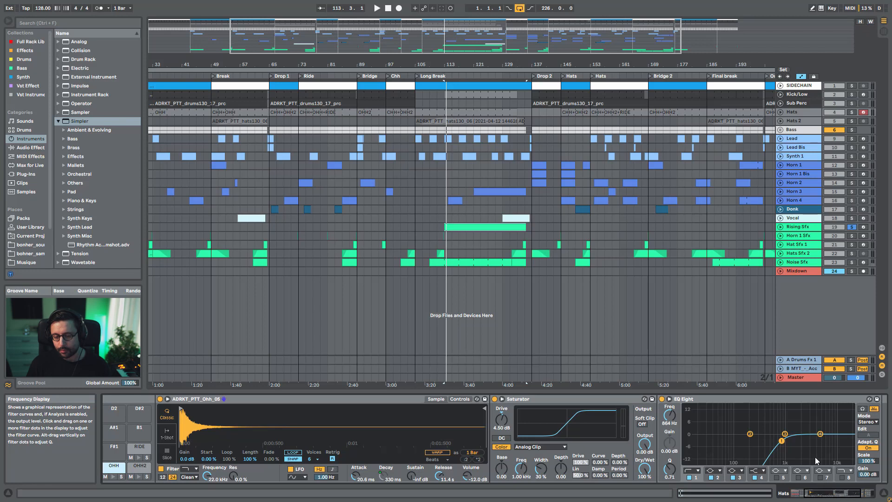
drag(784, 433, 817, 424)
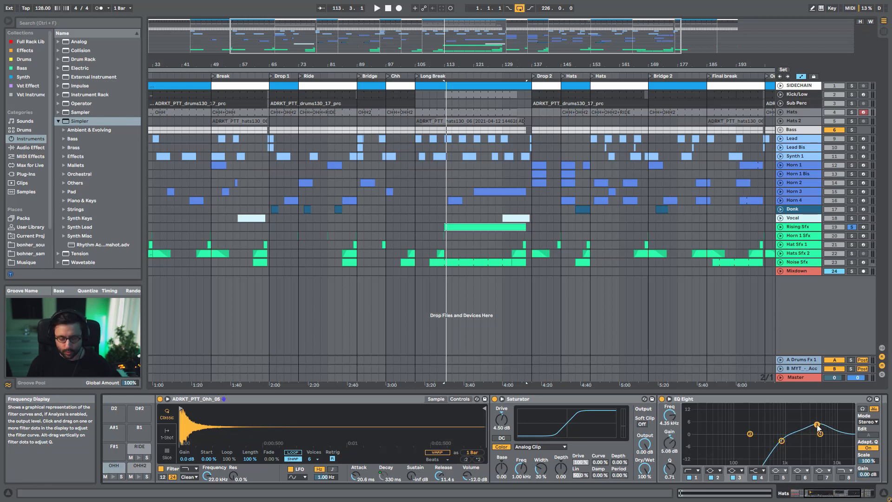
double_click(816, 424)
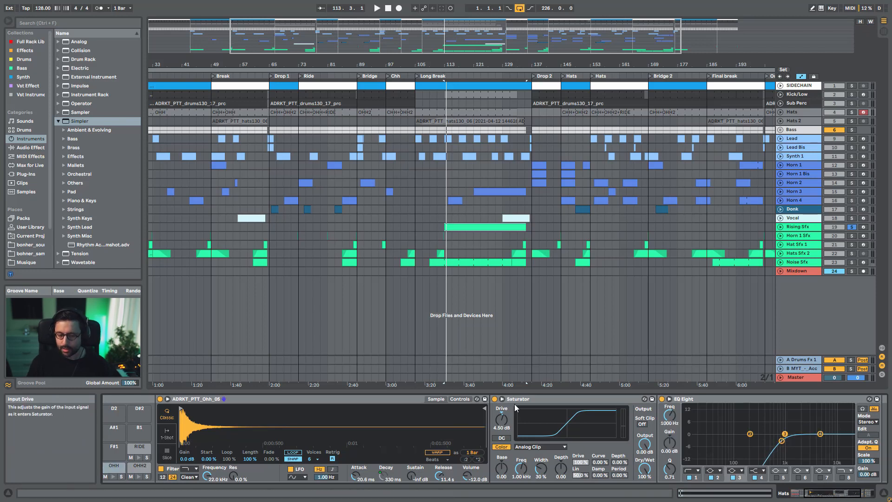
Open the OHH2 pad's chain in AYNIL_DR_Hats and inspect its sample, Saturator and EQ Eight
mouse_move(820, 496)
mouse_down()
mouse_move(836, 496)
mouse_move(808, 496)
mouse_up()
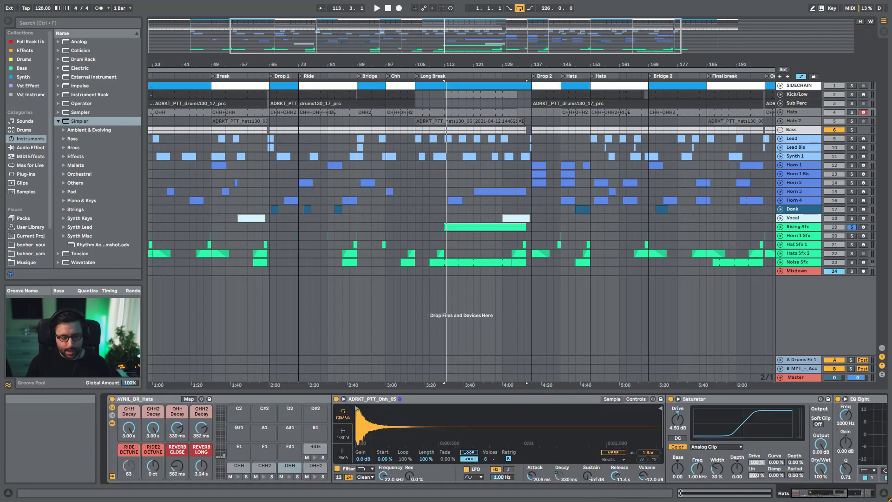
click(317, 466)
drag(806, 494, 816, 495)
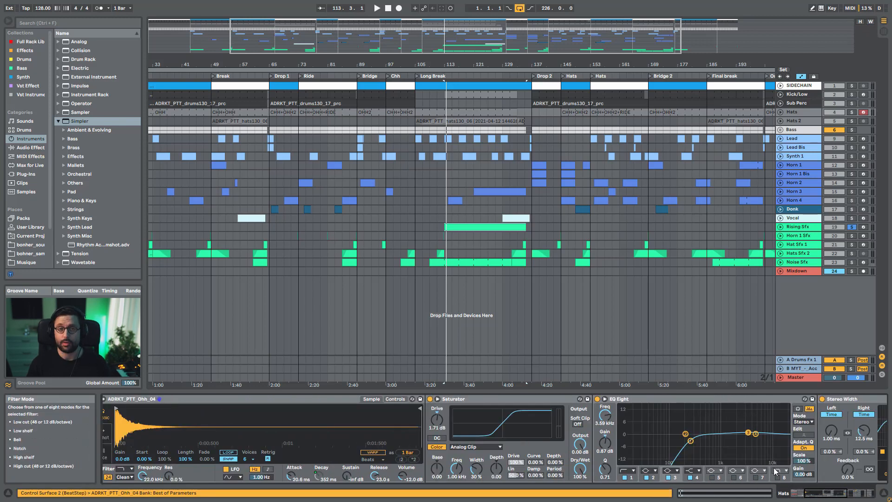
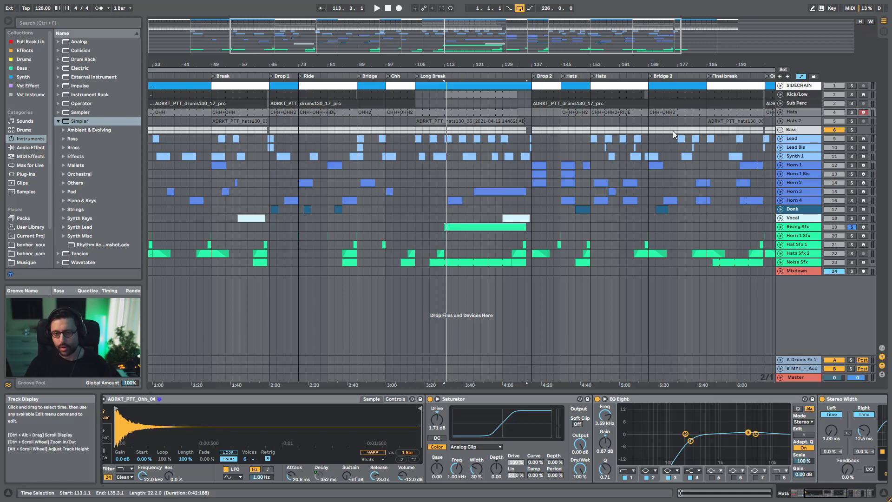
Unfold the Bass group and examine the inner Bass track's AYNIL_PeakTimeSynth rack, sidechain Compressor and ADRKT_Default_Reverb
double_click(792, 130)
click(781, 130)
click(802, 164)
click(802, 164)
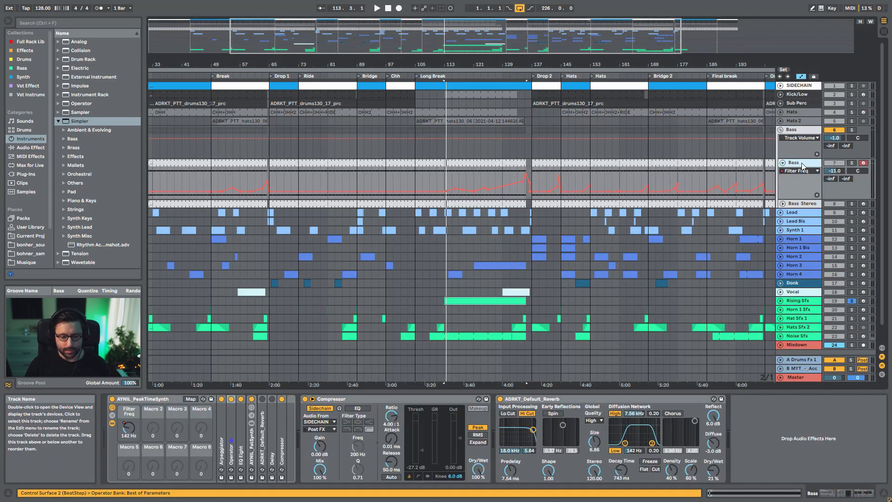
click(403, 402)
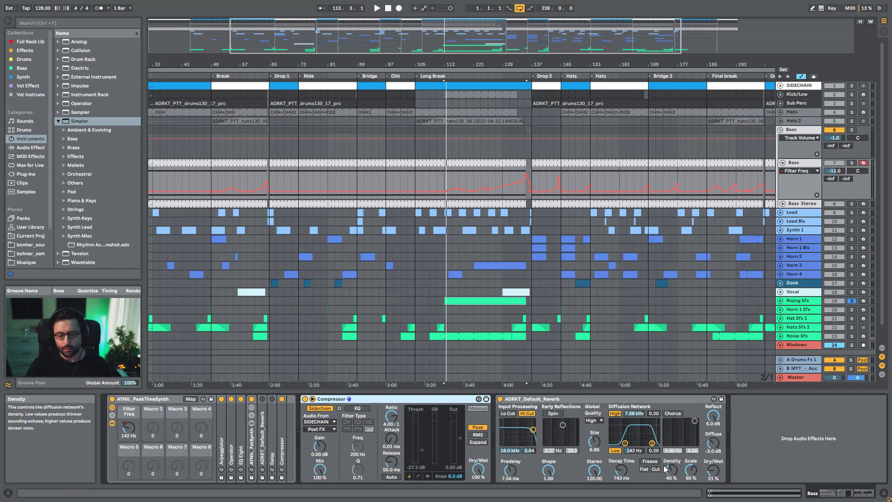
click(563, 398)
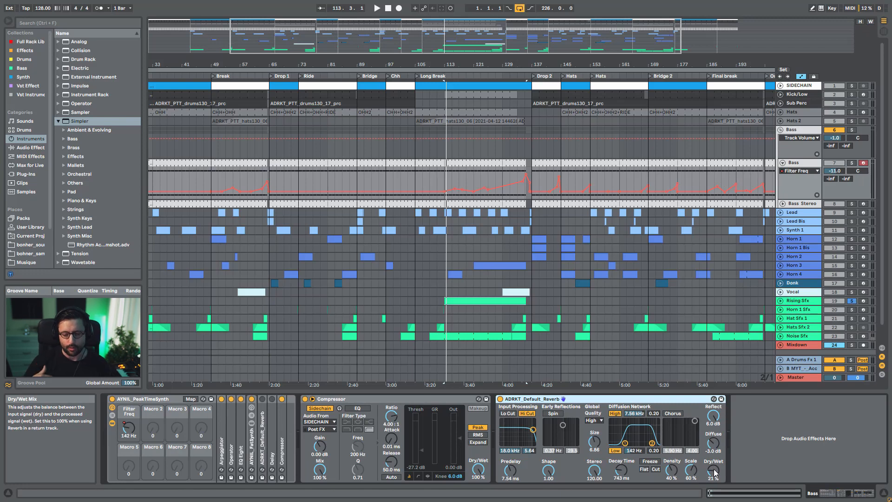
click(853, 163)
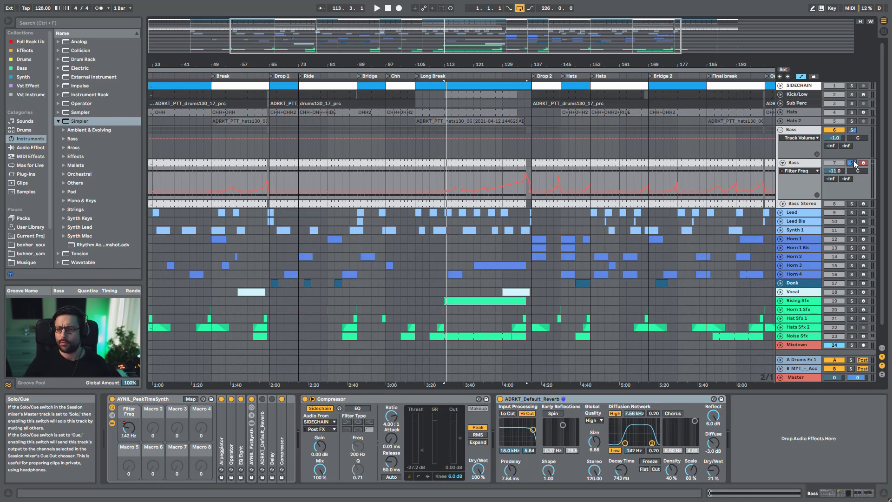
key(space)
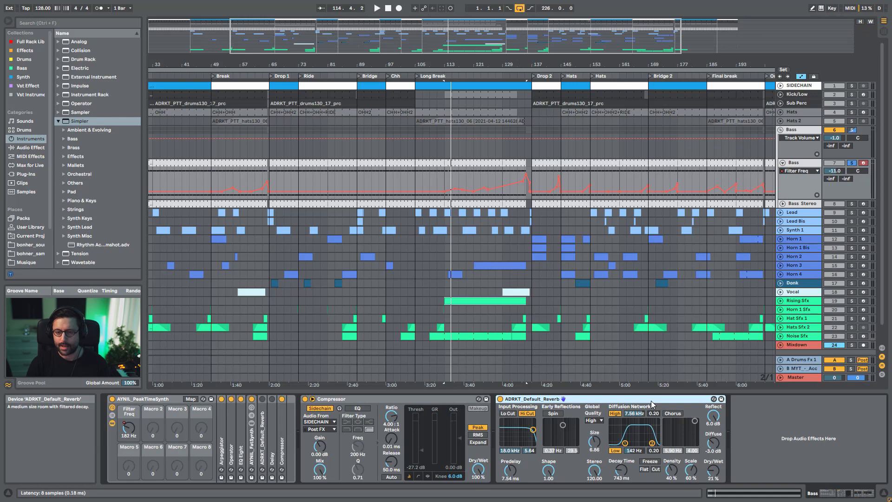
click(782, 162)
click(798, 172)
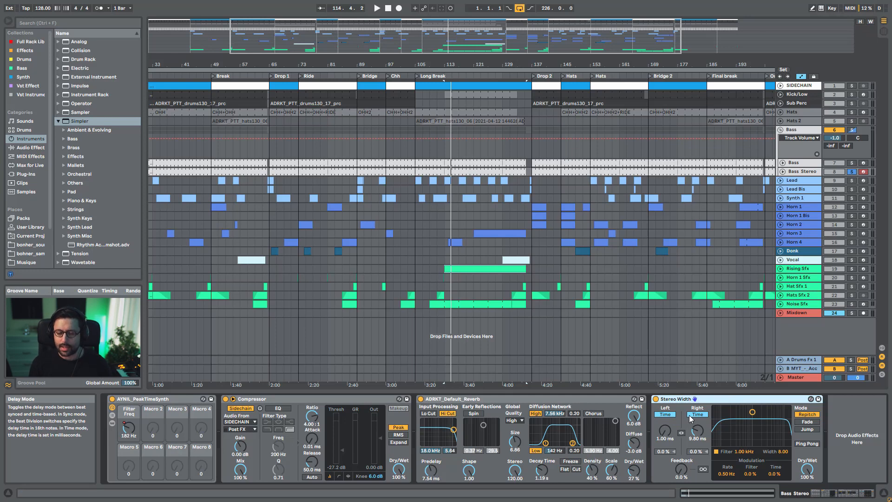
Solo the Lead track and examine its devices through to the Reverb, and review the Lead Bis device chain
click(851, 181)
drag(808, 491, 830, 494)
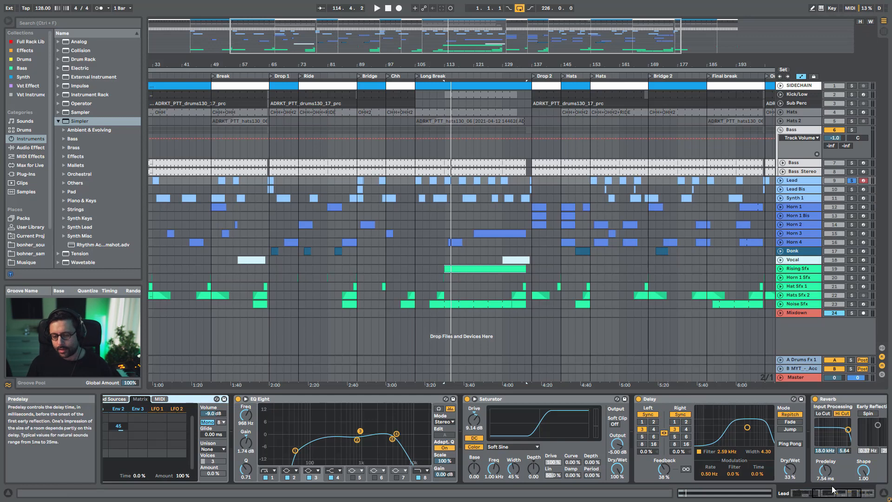
drag(837, 493, 865, 493)
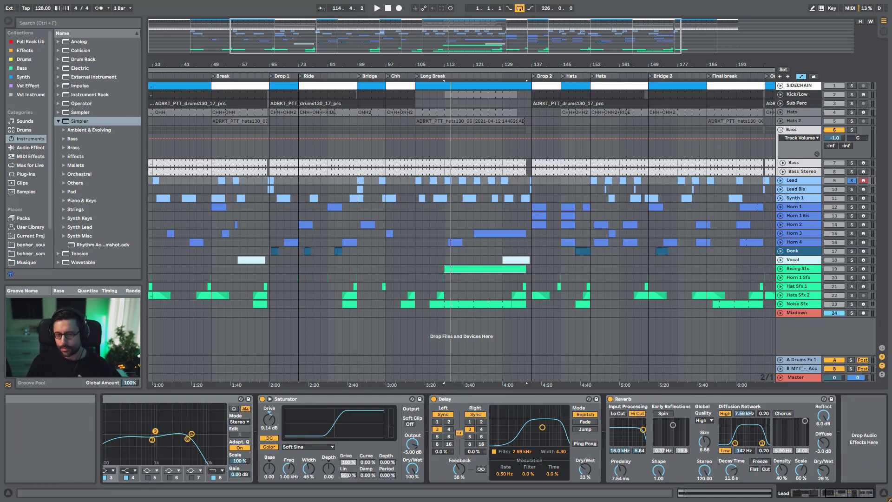
click(795, 189)
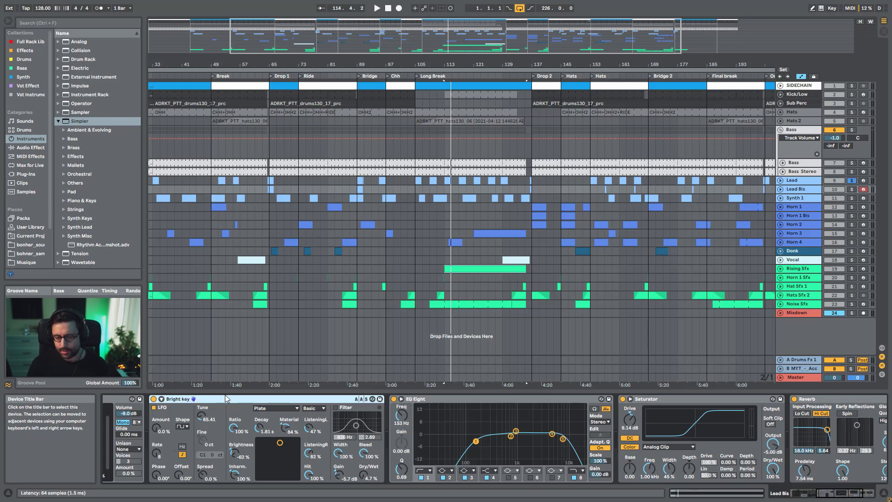
drag(826, 495, 838, 494)
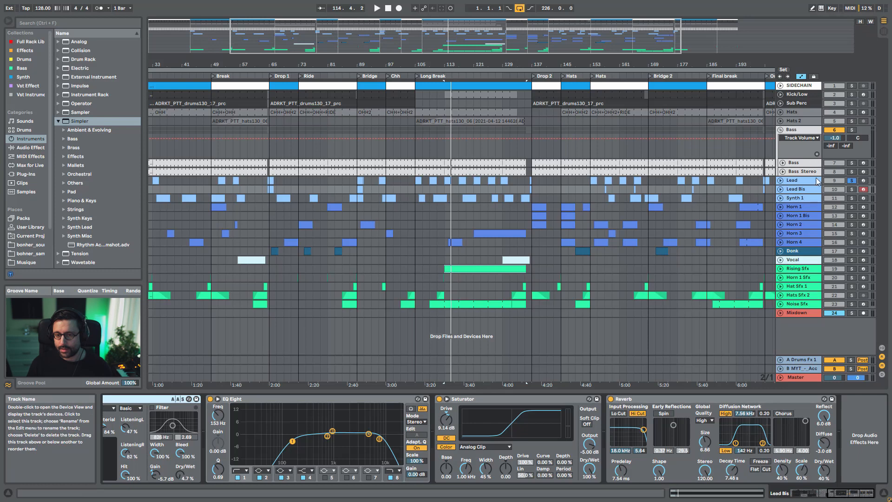
Return to the Lead track, listen to it soloed, and check the Delay and Reverb ending its device chain
click(794, 182)
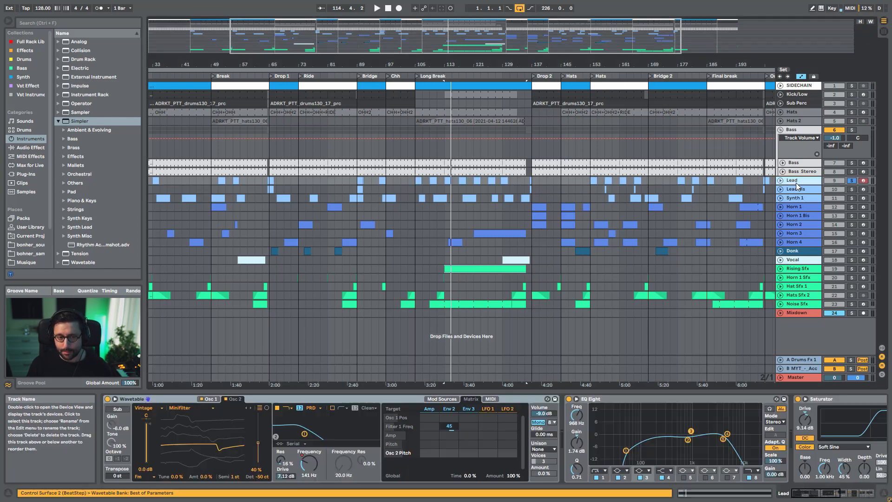
key(space)
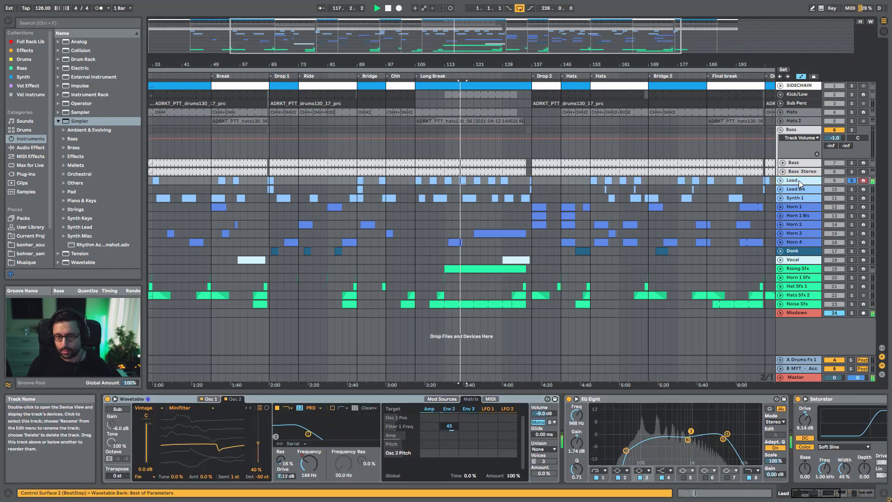
click(867, 485)
click(867, 485)
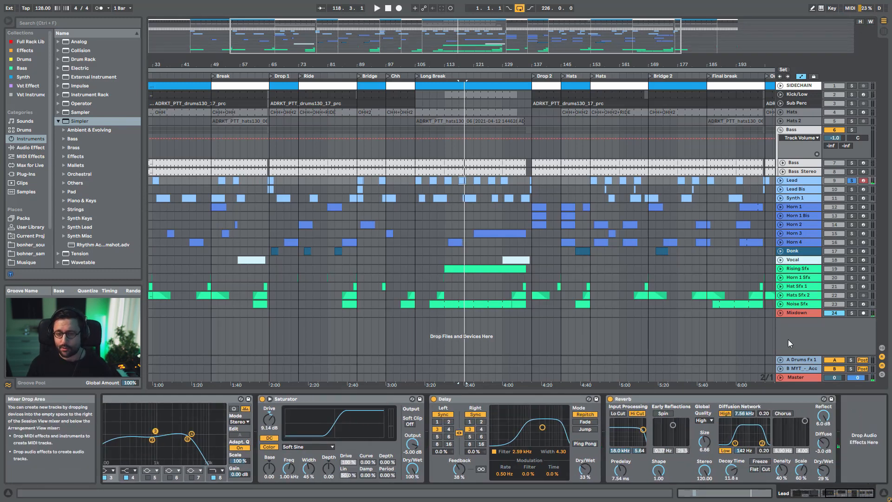
Unfold Lead and play its Long Break clip from bar 117 with the Filter 1 frequency automation shown
click(781, 180)
drag(477, 64, 513, 152)
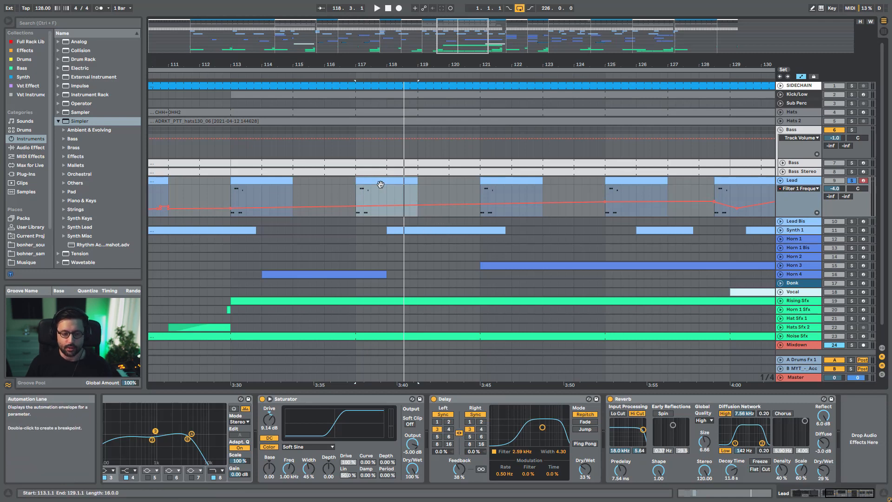
click(359, 197)
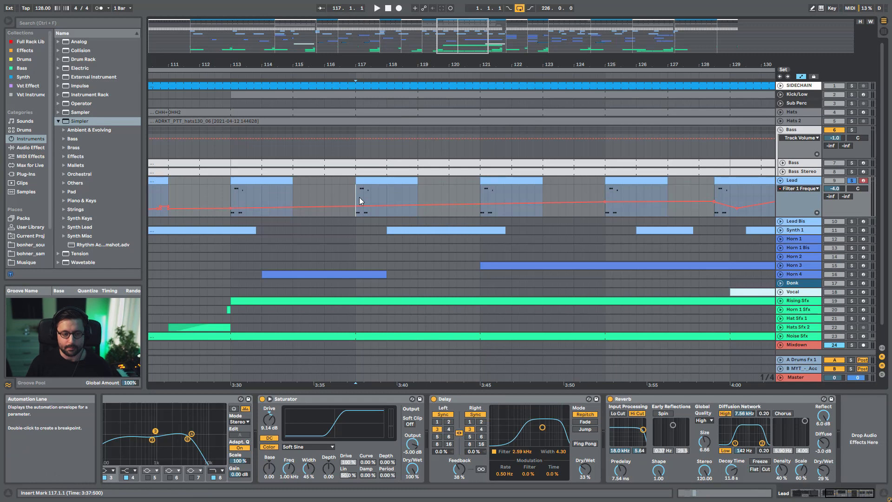
key(space)
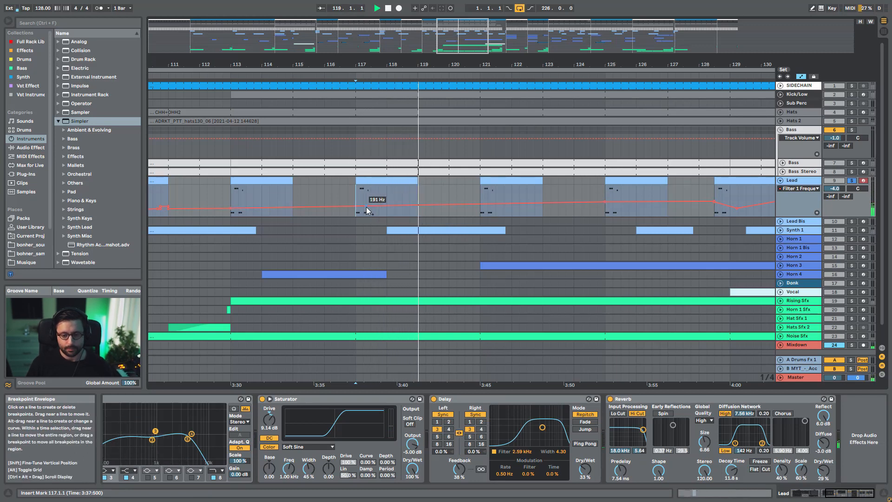
key(space)
Try shortening the Lead clip at bar 117 to two beats, duplicate it five times in a row, and play the result
drag(417, 184, 371, 180)
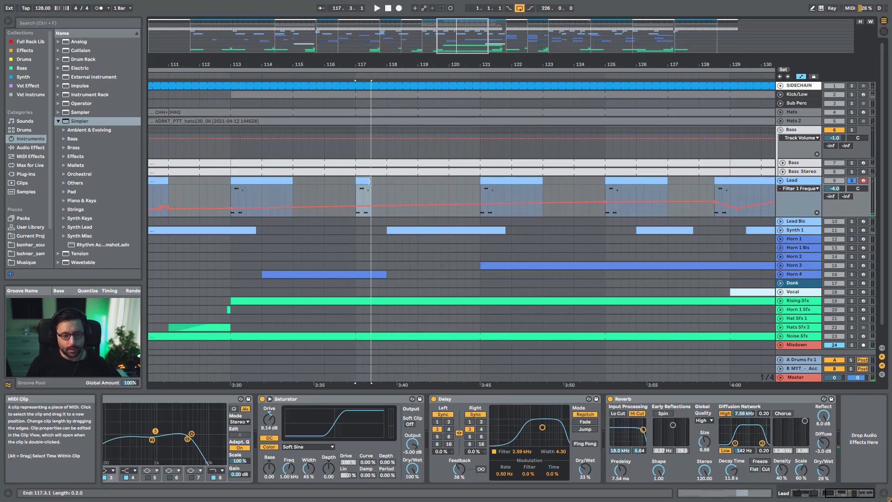
key(ctrl+d)
key(ctrl+d)
key(ctrl+d)
key(ctrl+d)
key(ctrl+d)
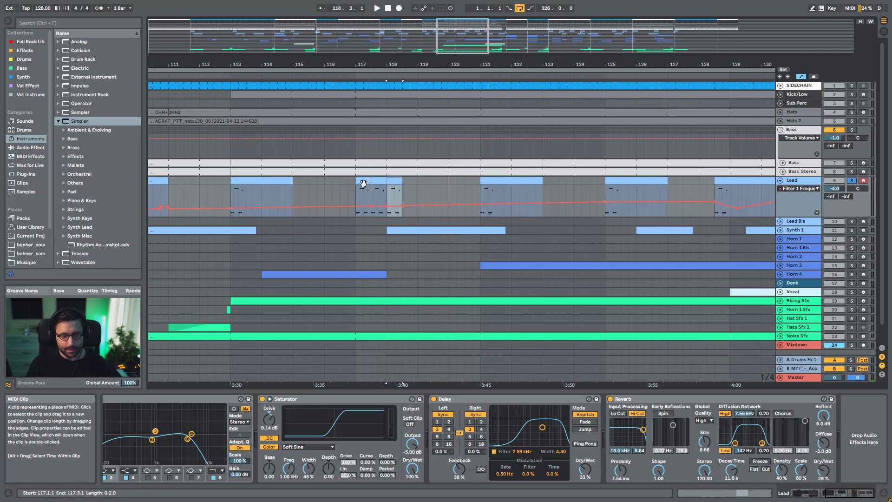
click(357, 195)
key(space)
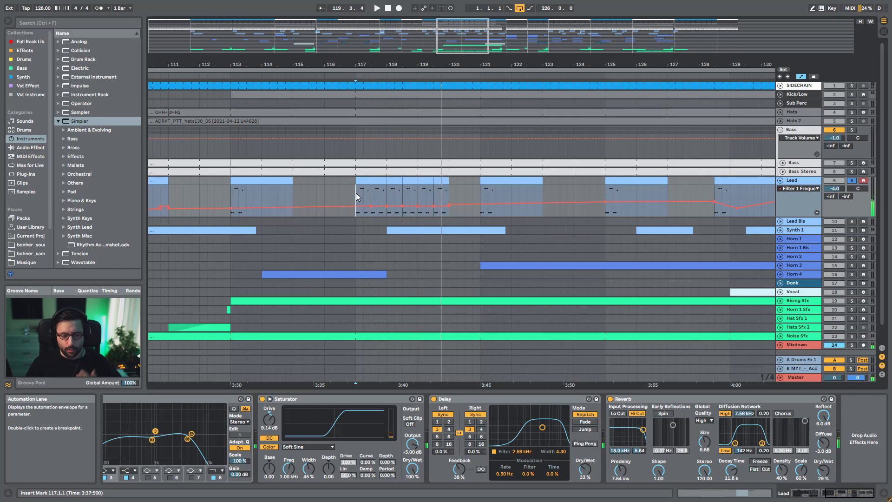
Undo the duplication and shortening of the Lead clip at bar 117
key(ctrl+z)
key(ctrl+z)
key(ctrl+z)
key(ctrl+z)
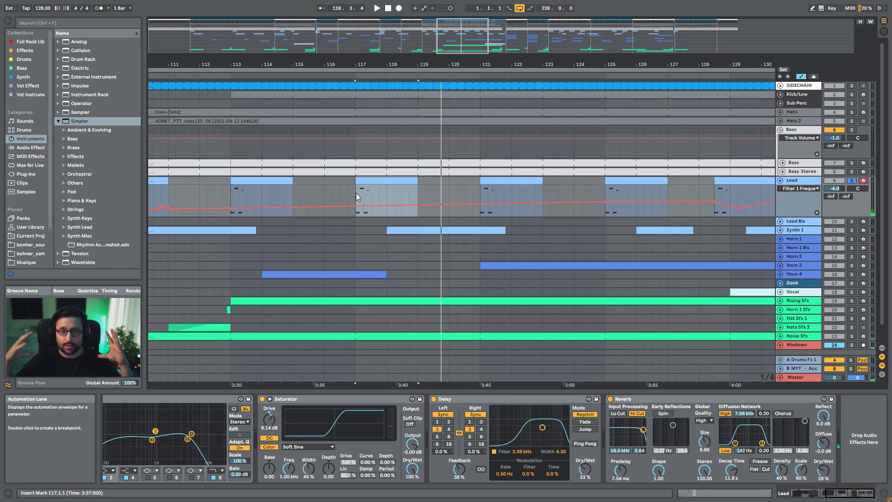
Review the Lead track's clips and automation once more, fold it, and solo Lead Bis with its device chain open
click(780, 181)
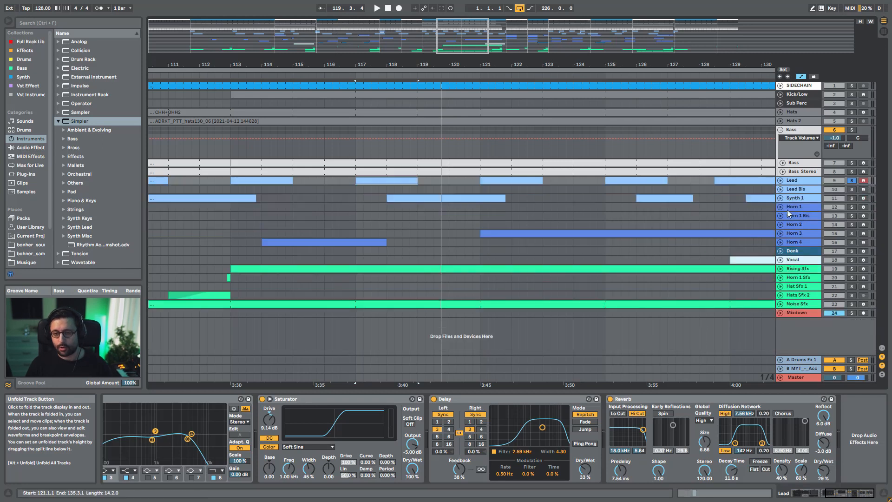
click(780, 181)
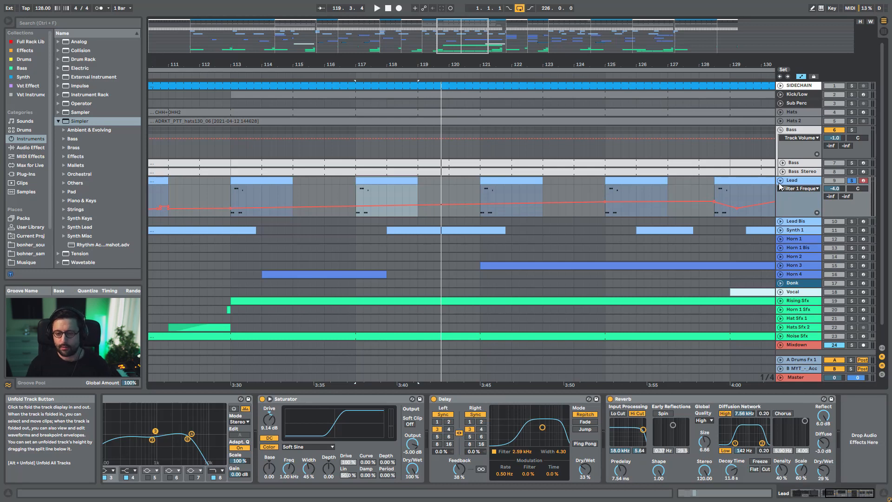
click(781, 180)
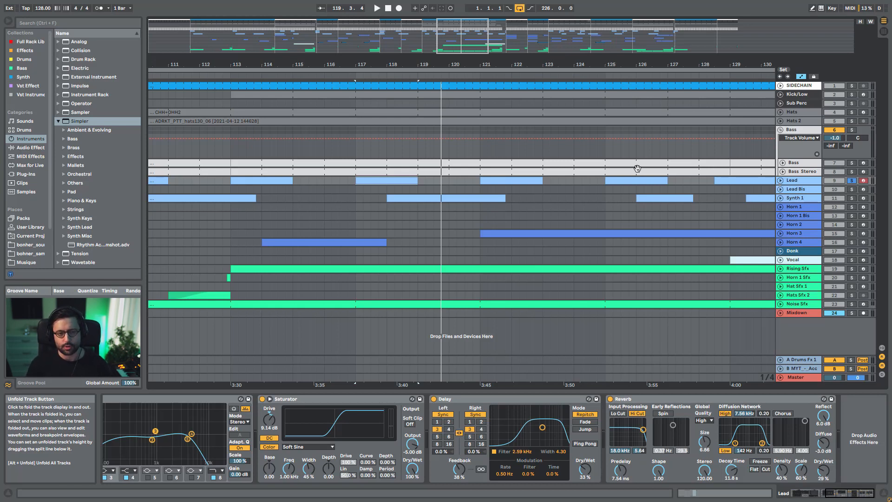
mouse_move(471, 41)
mouse_down()
mouse_move(469, 13)
mouse_move(476, 35)
mouse_move(476, 27)
mouse_up()
click(851, 189)
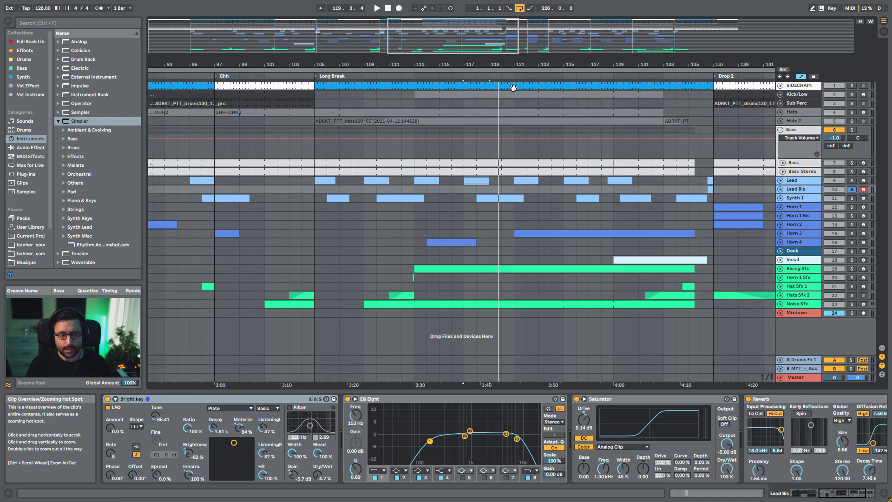
drag(491, 37, 652, 49)
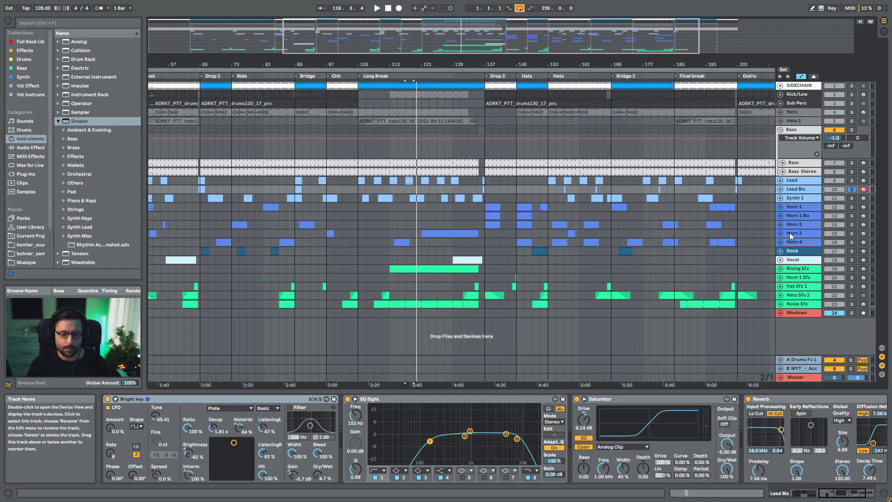
Examine the Horn 1 Bis device chain through to its reverb, and inspect Horn 2's Wavetable, EQ Eight and Saturator
click(795, 215)
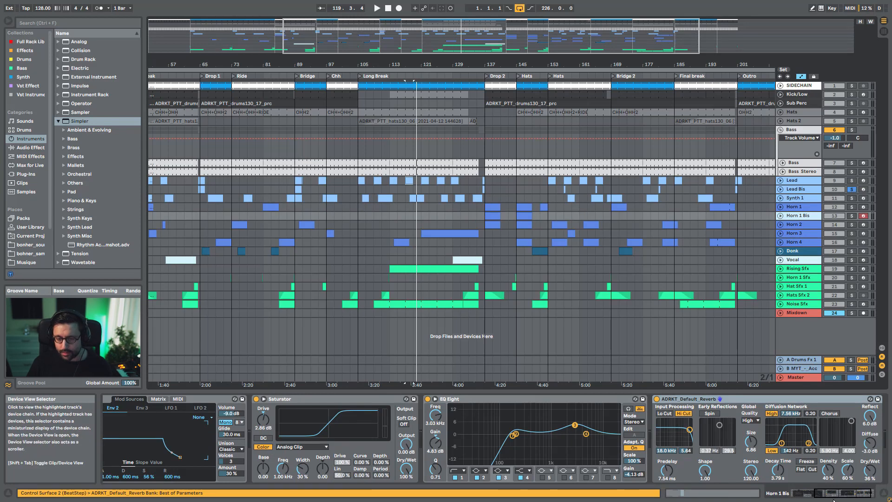
click(842, 497)
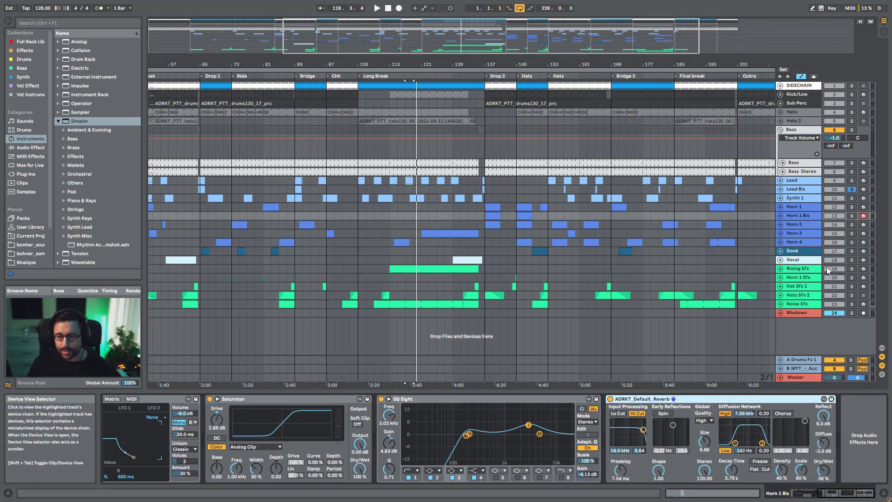
click(800, 226)
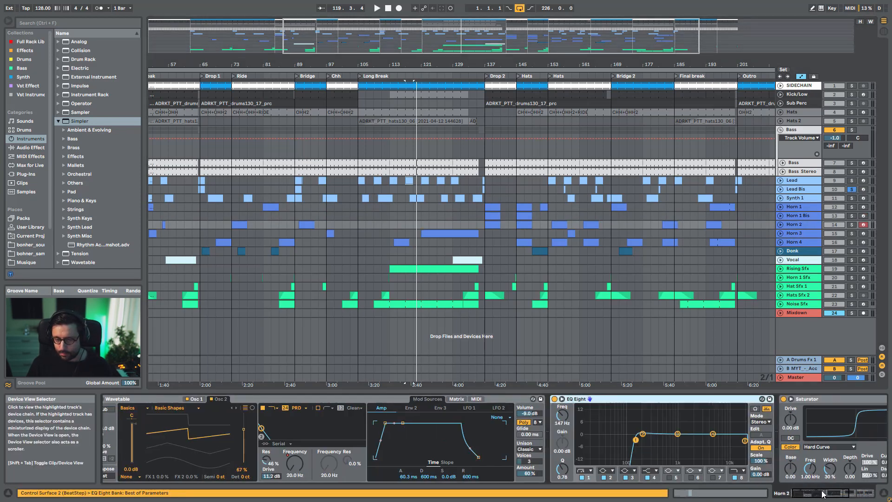
drag(851, 496, 801, 484)
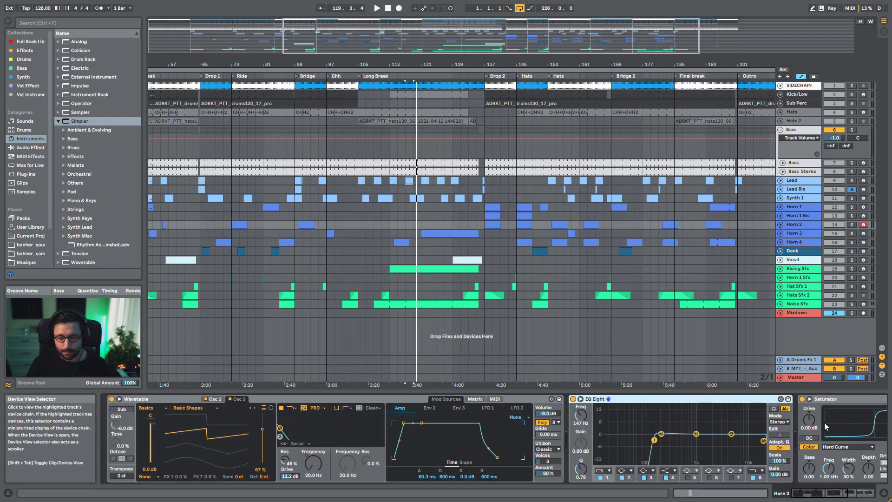
Examine the device chains of Horn 3, Horn 4 and Donk, showing the devices inside Horn 4's rack
click(799, 234)
drag(815, 492, 860, 495)
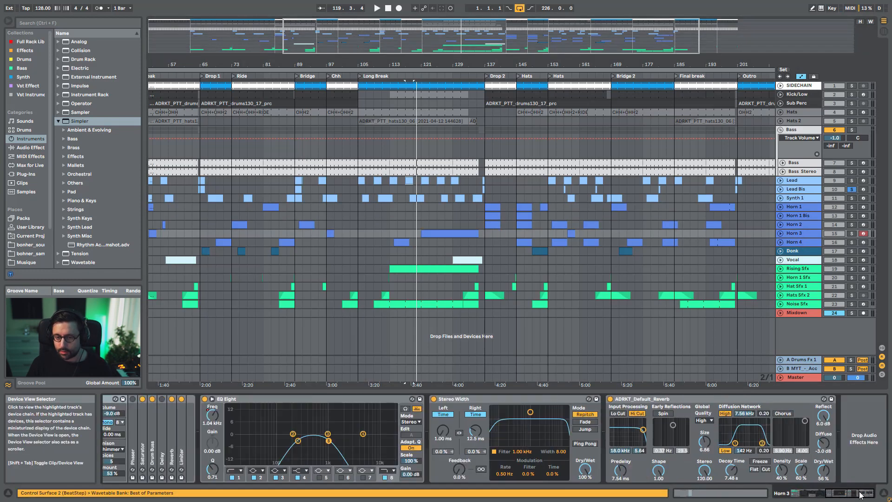
click(794, 242)
drag(808, 493, 790, 492)
click(112, 423)
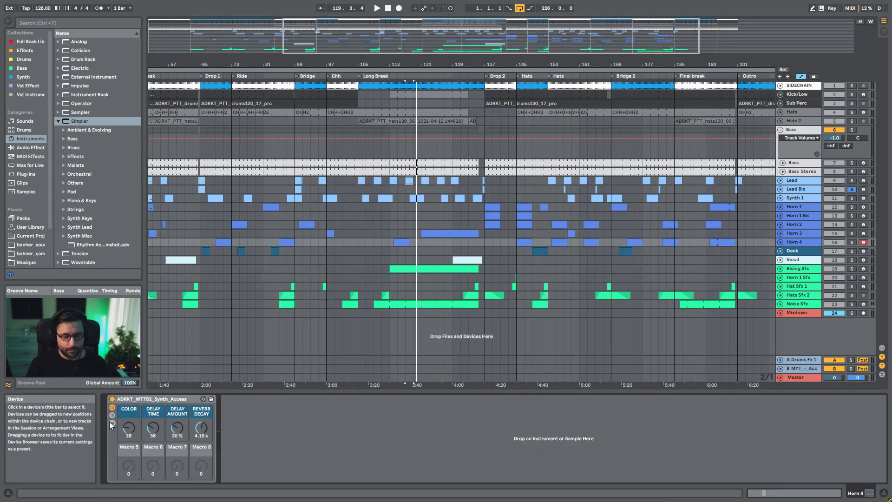
click(807, 252)
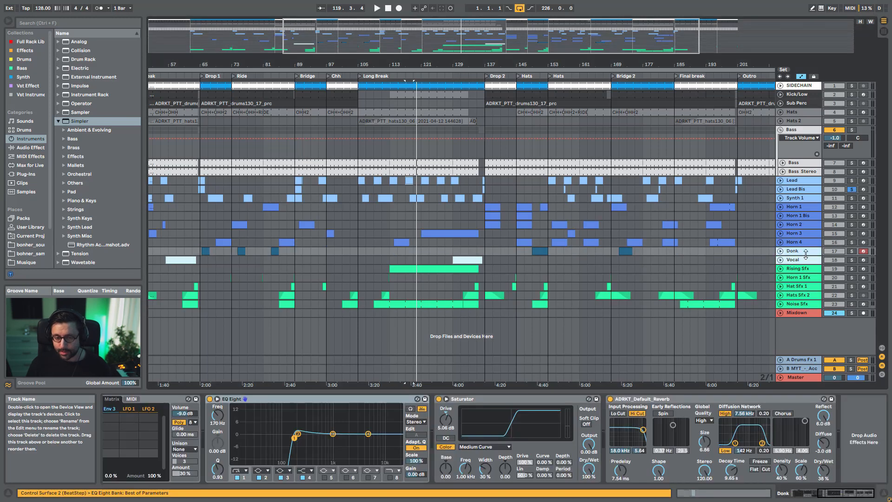
drag(838, 493, 809, 493)
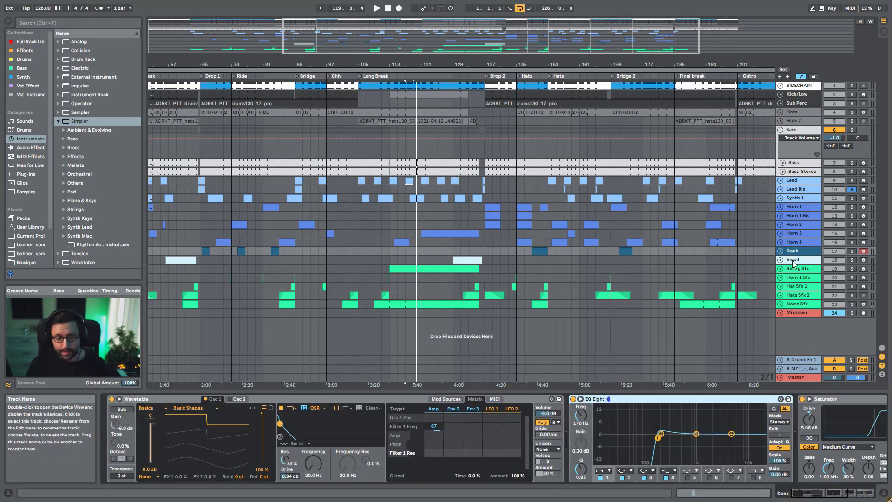
Check the Rising Sfx rack and inspect the Vocal chain's speech climate sample, De-esser, Bright key and EQ Eight
click(793, 260)
click(806, 268)
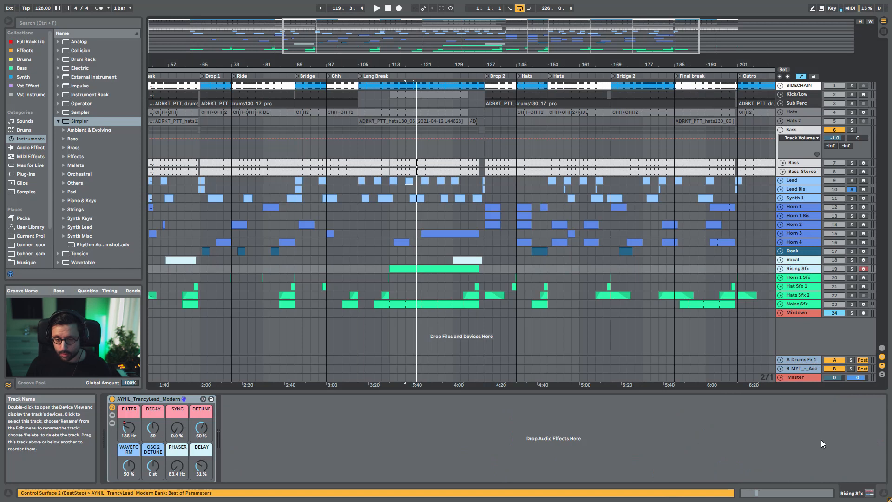
click(809, 261)
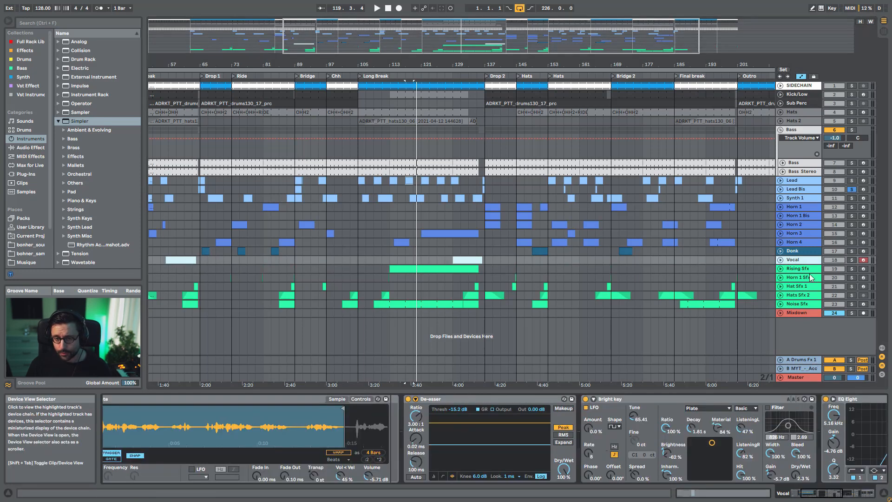
click(832, 493)
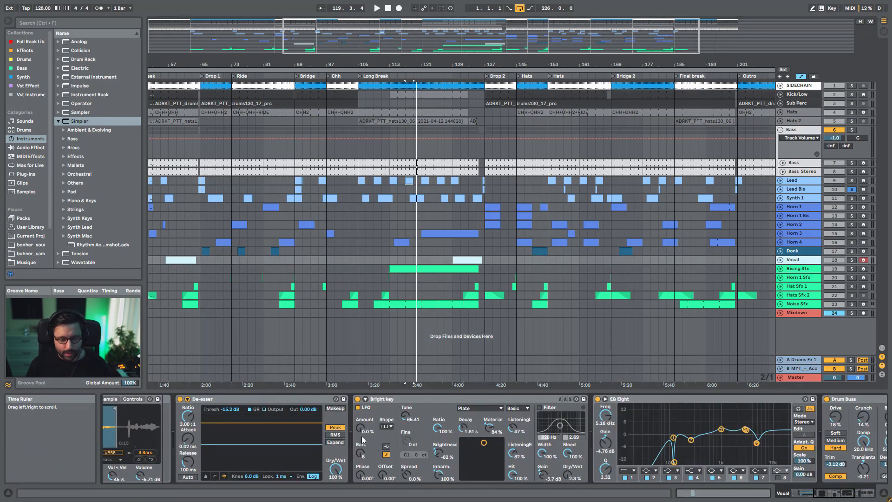
click(786, 495)
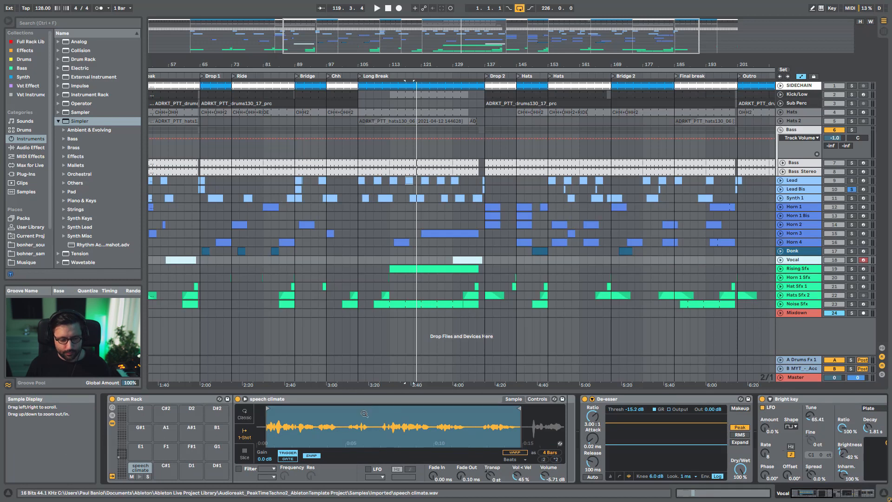
Solo the Vocal track in place of Lead Bis and start playback from the Rising Sfx clip in Long Break
key(s)
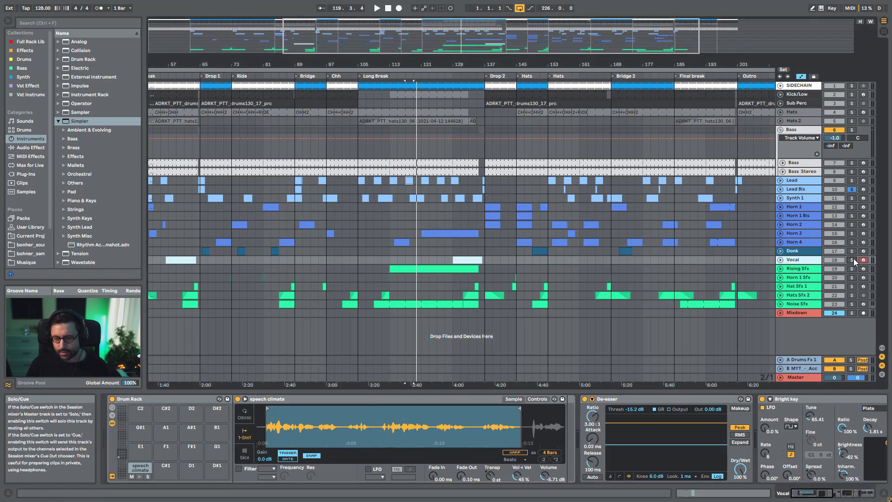
click(418, 268)
key(space)
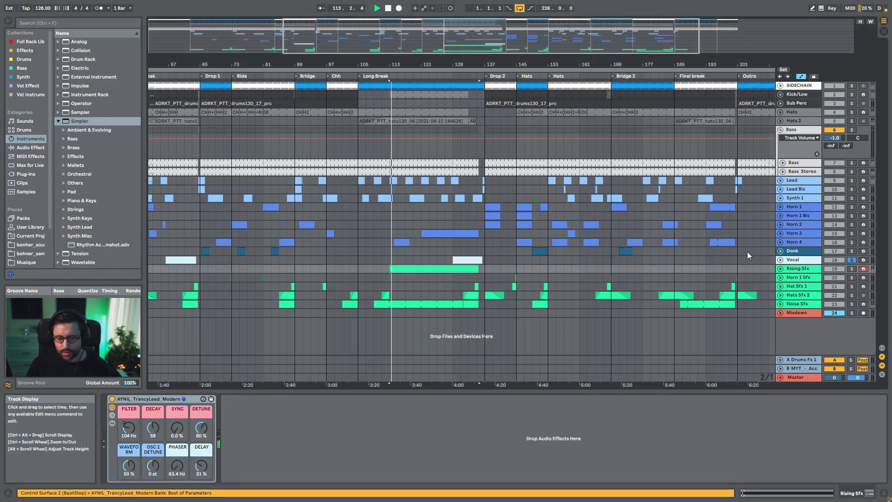
Listen to the Vocal clip at the end of Long Break and examine its device chain through to the reverb
click(798, 260)
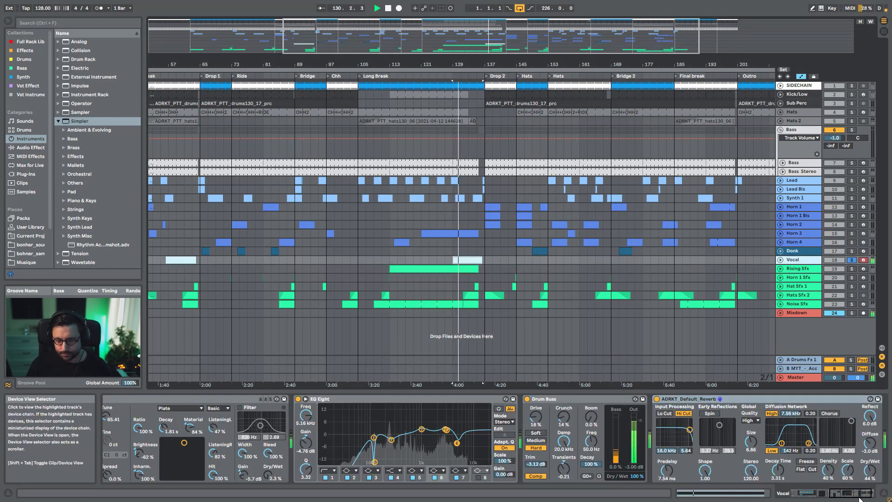
click(811, 491)
drag(812, 492, 825, 492)
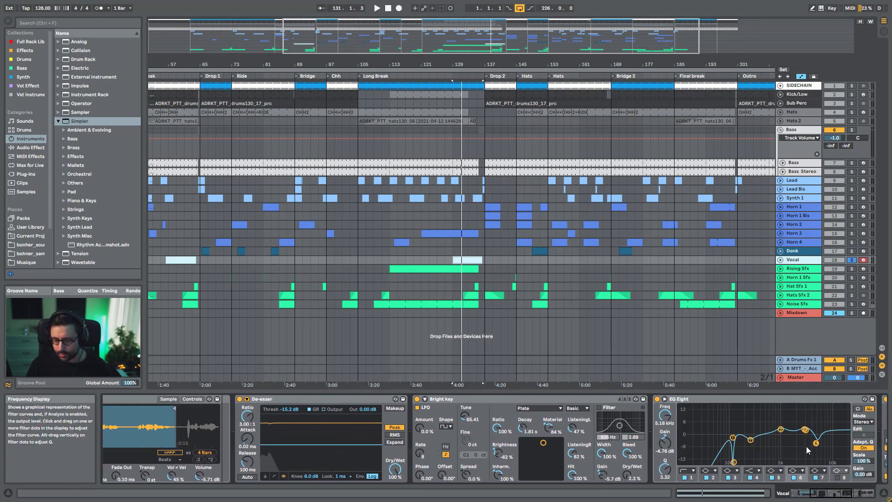
drag(828, 499, 844, 492)
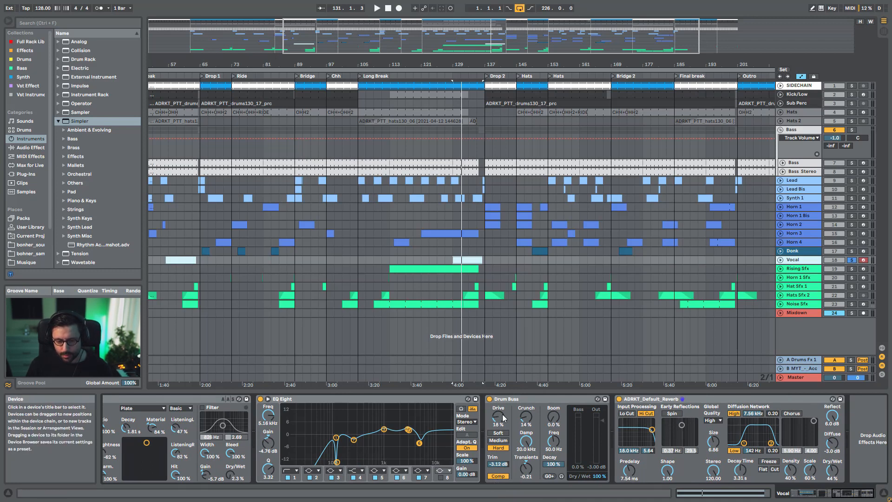
Play the Vocal clip and compare its sound with the Drum Buss bypassed and enabled
key(space)
click(489, 398)
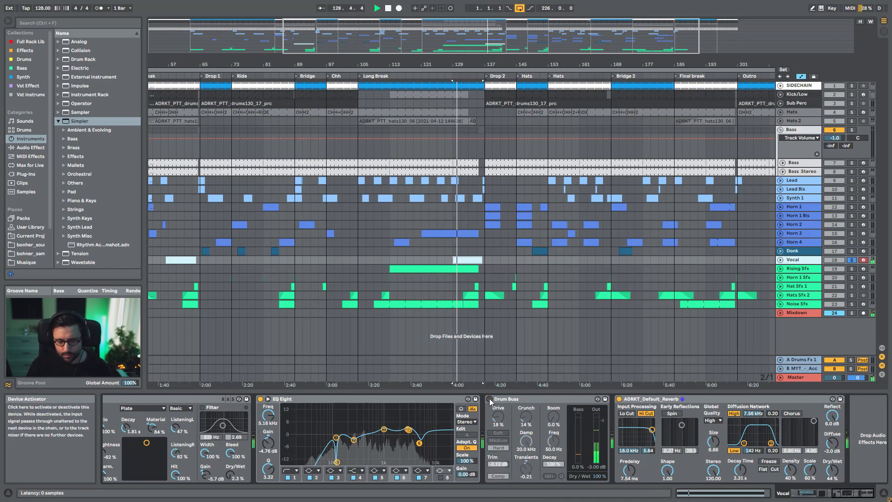
click(489, 398)
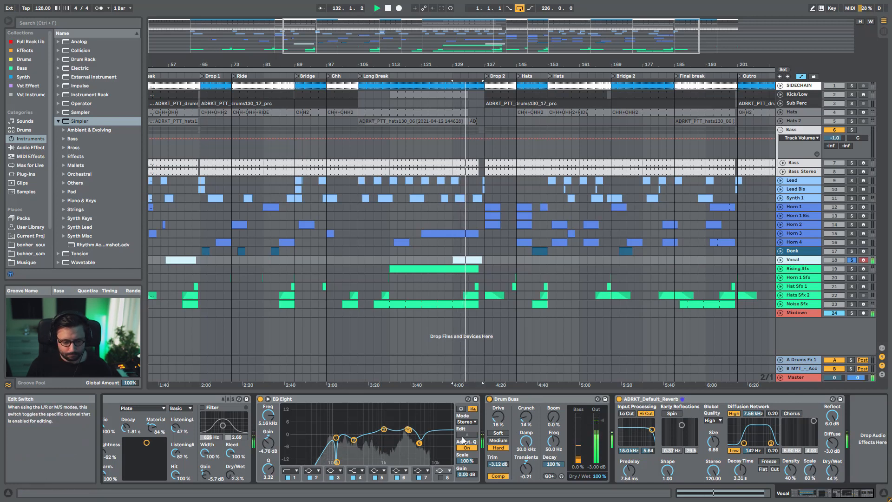
key(space)
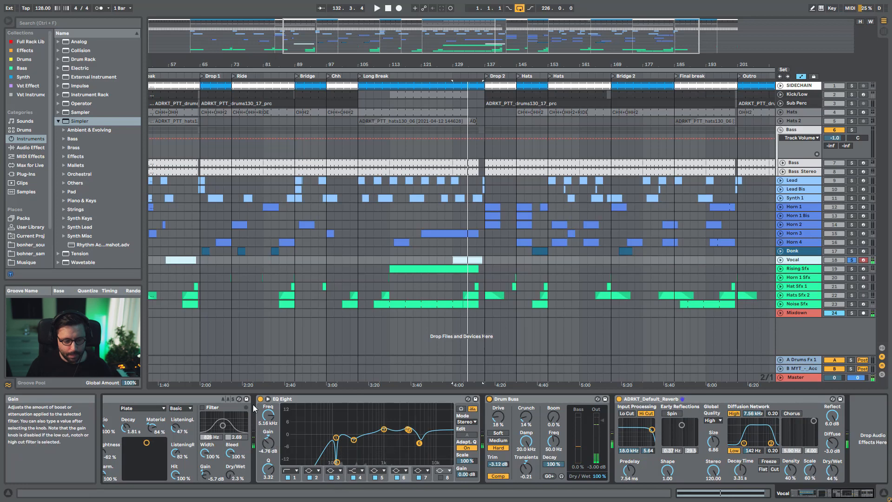
Play the Vocal clip again and compare its sound with the EQ Eight bypassed and enabled
click(260, 398)
key(space)
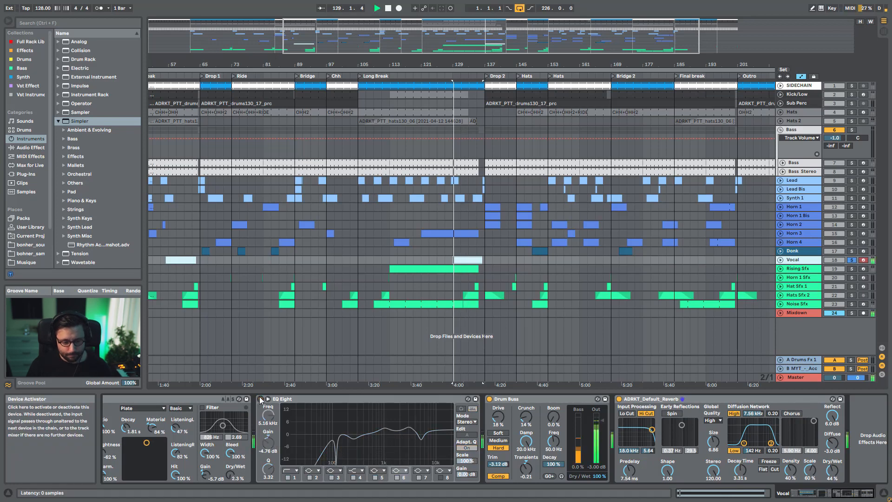
click(260, 399)
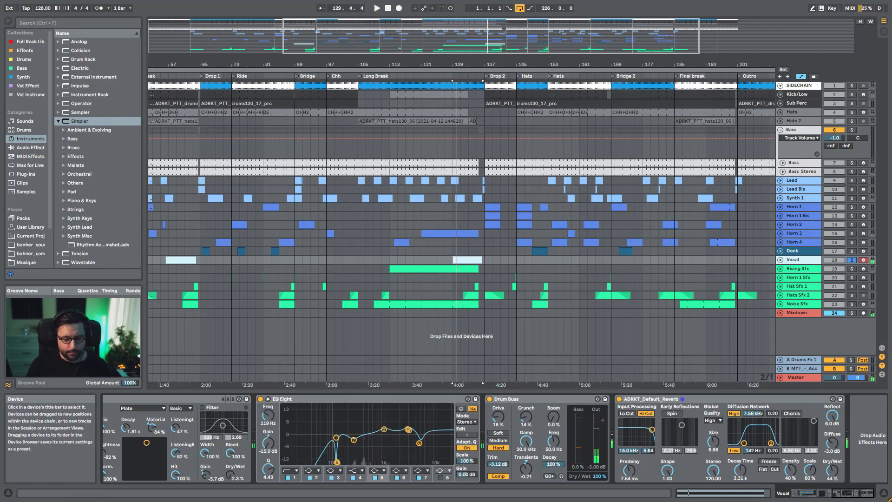
Audition the Vocal with EQ Eight's band 5 off and on, and point out the higher-frequency bands on its curve
click(375, 477)
key(space)
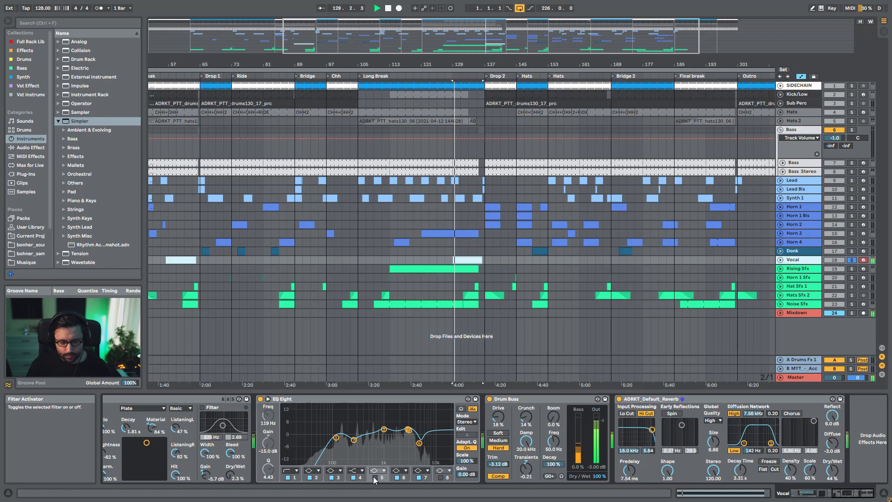
click(375, 477)
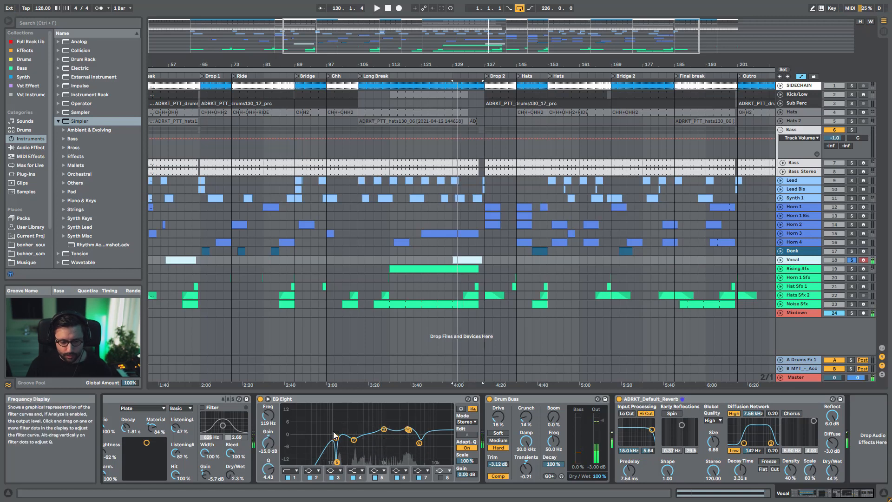
click(383, 428)
click(407, 429)
click(419, 443)
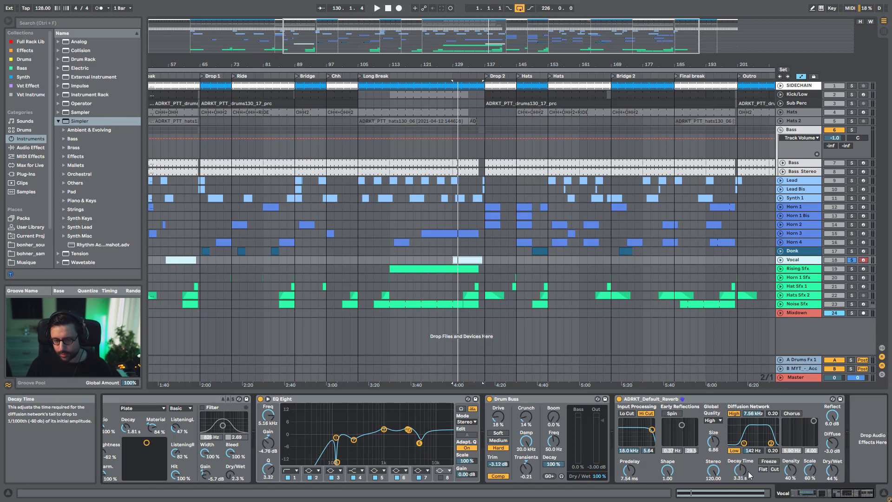
Review the devices on the Rising, Hat and Noise Sfx tracks, Mixdown, and return B's reverb rack
click(813, 269)
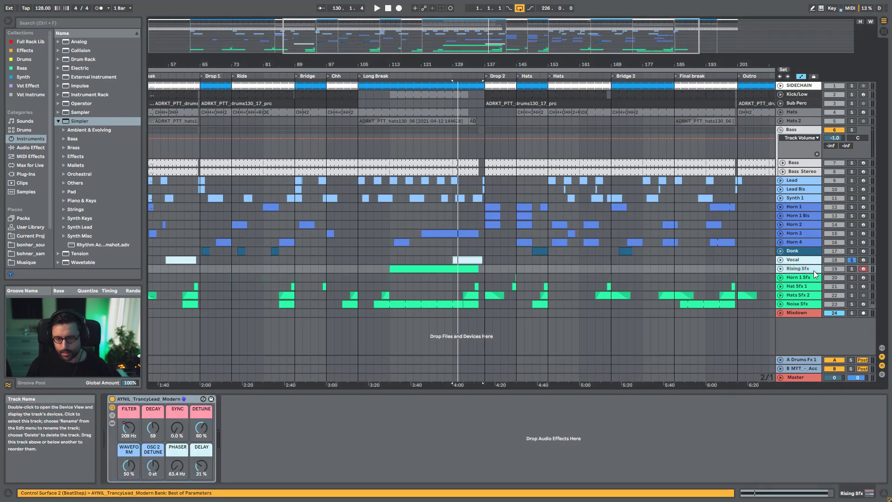
click(808, 287)
click(803, 297)
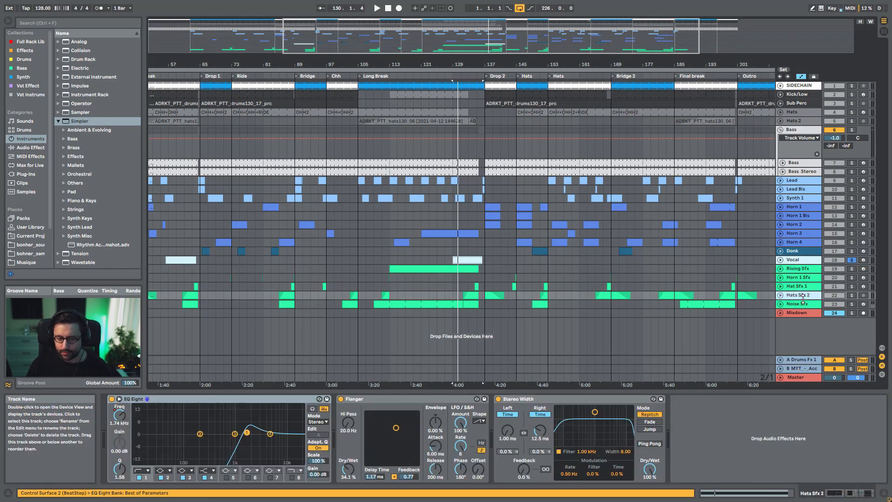
click(798, 304)
click(799, 313)
click(801, 368)
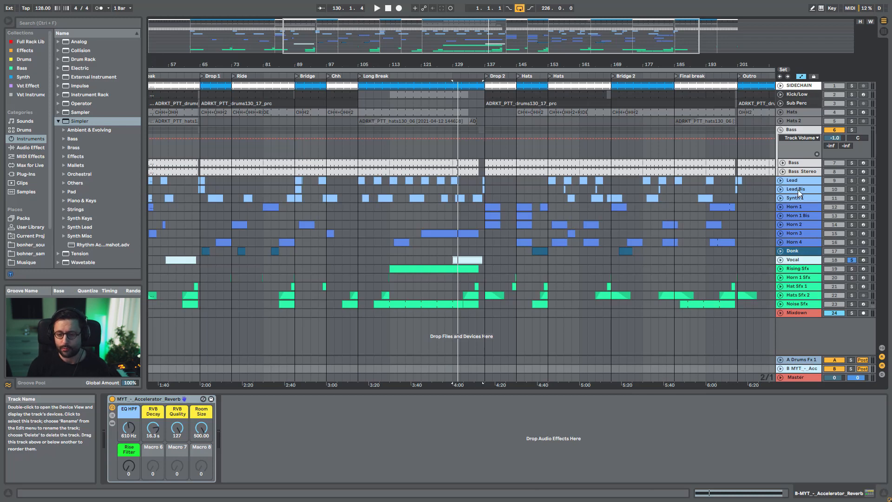
Check Horn 4's chain, move the solo from Vocal to Hat Sfx 1, and show the devices in Master's mastering rack
click(804, 241)
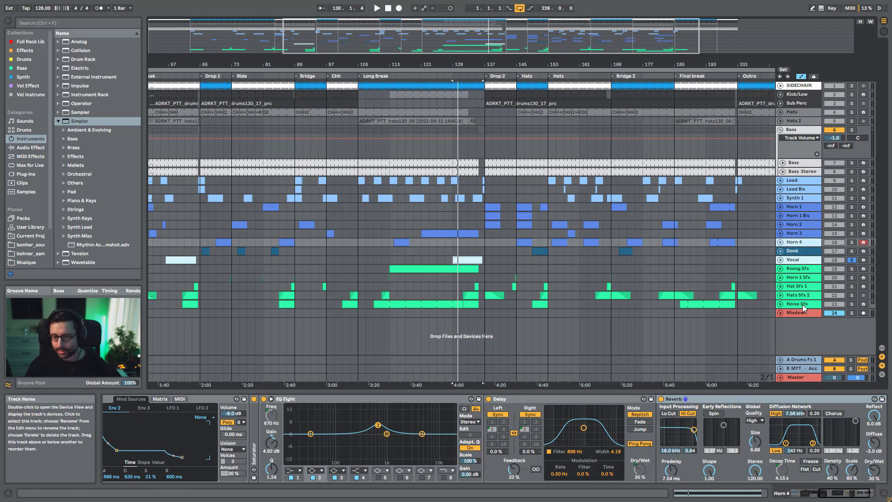
click(851, 259)
click(850, 286)
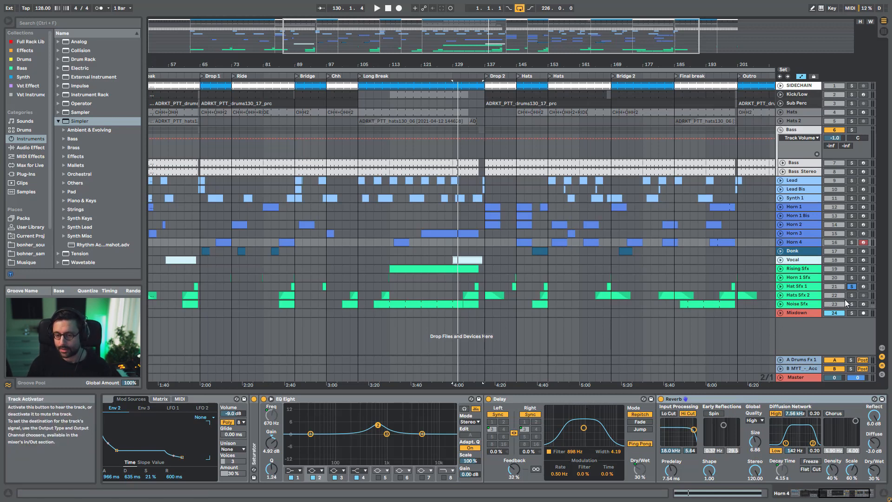
click(807, 376)
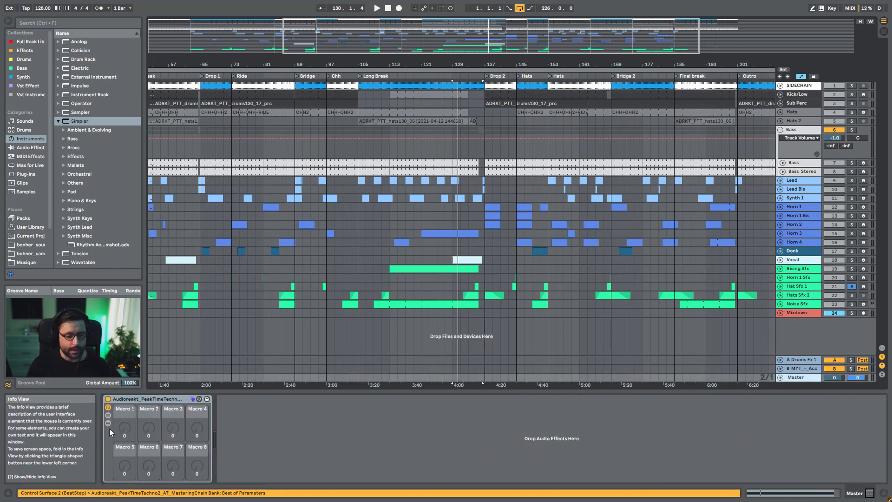
click(107, 425)
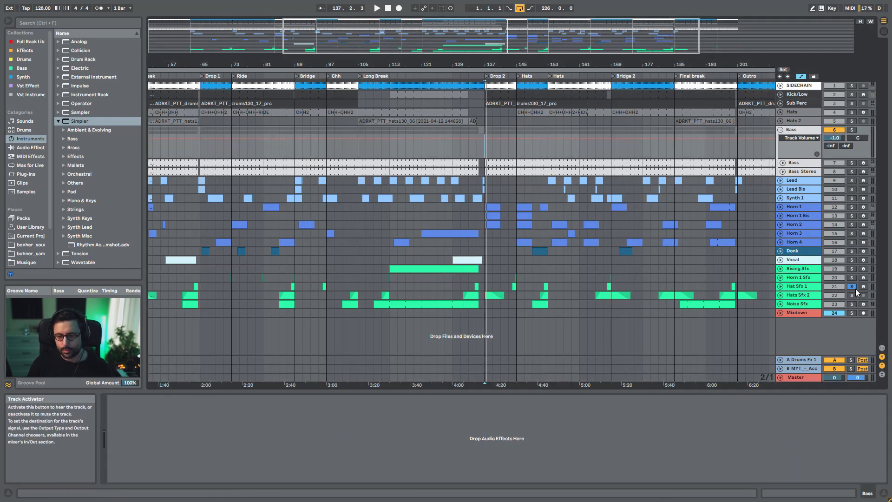
Clear the Hat Sfx 1 solo, play the full mix from Drop 2, and look through the Master's mastering chain
click(854, 288)
key(space)
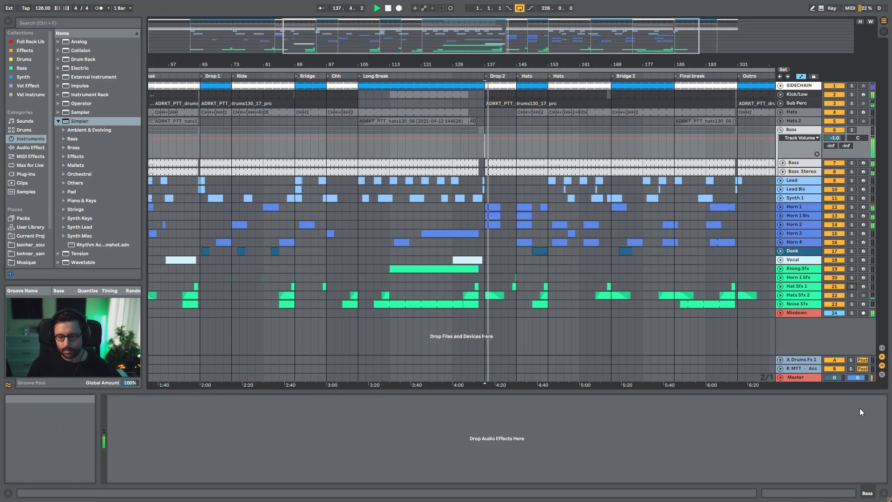
click(813, 380)
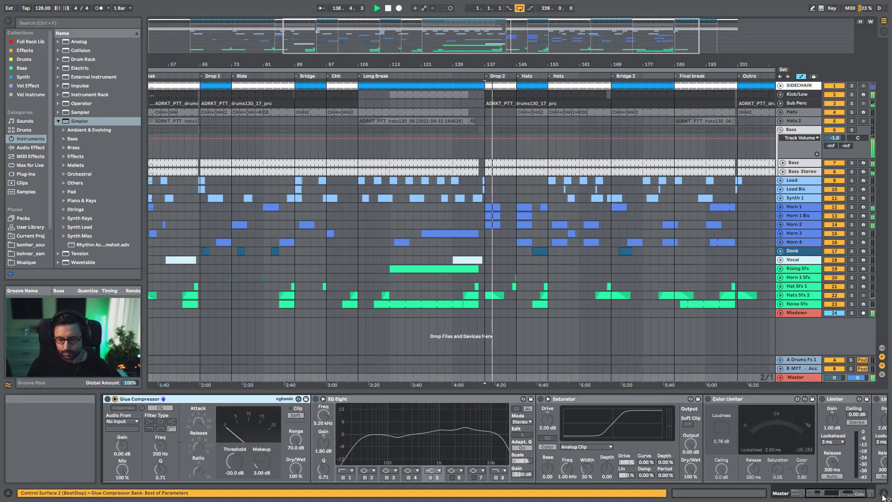
drag(849, 491, 762, 478)
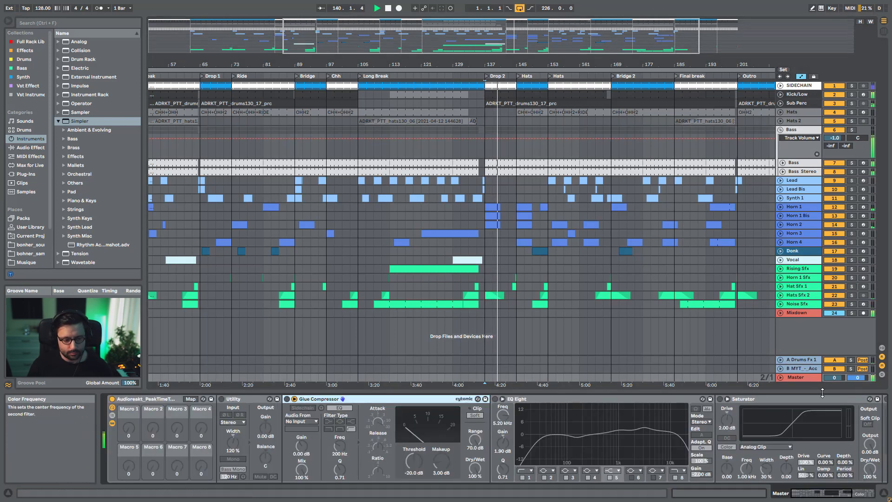
Audition the full mix from just before the first Hats section after Drop 2 and from about bar 153
click(514, 192)
key(space)
click(545, 191)
key(space)
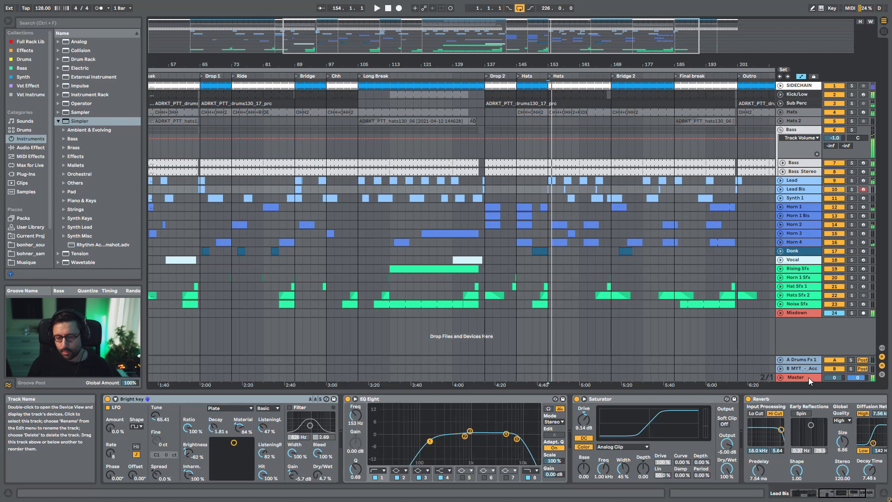
Play from bar 153 and compare the mix with the Master's Utility enabled and bypassed
click(808, 377)
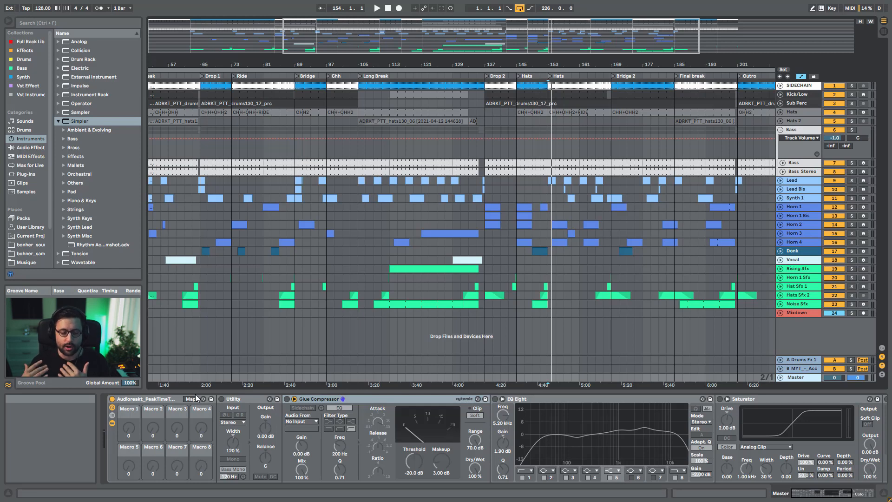
click(222, 398)
key(space)
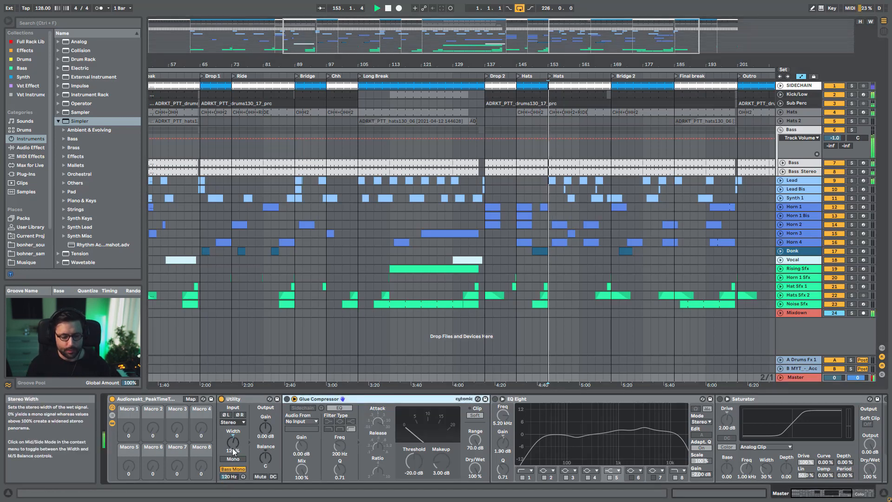
click(221, 397)
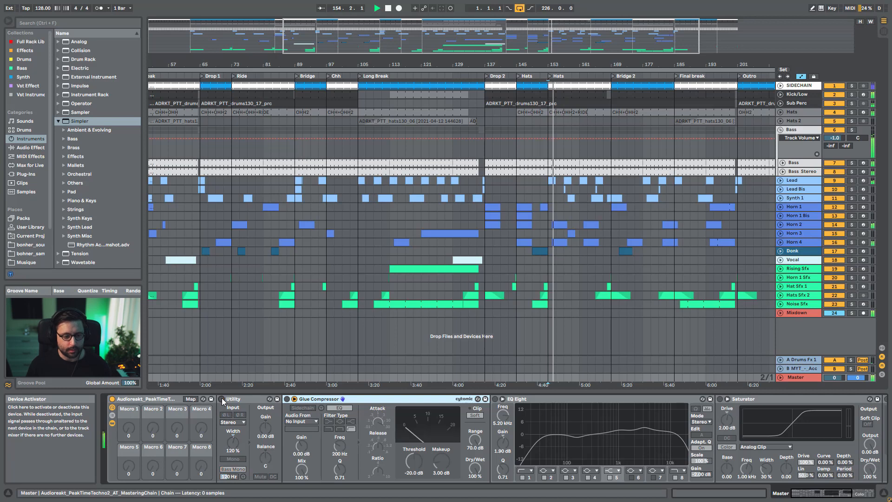
Re-enable the Master's Utility, loop the 16-bar Hats section from bar 153, and return to the Master's devices
click(222, 398)
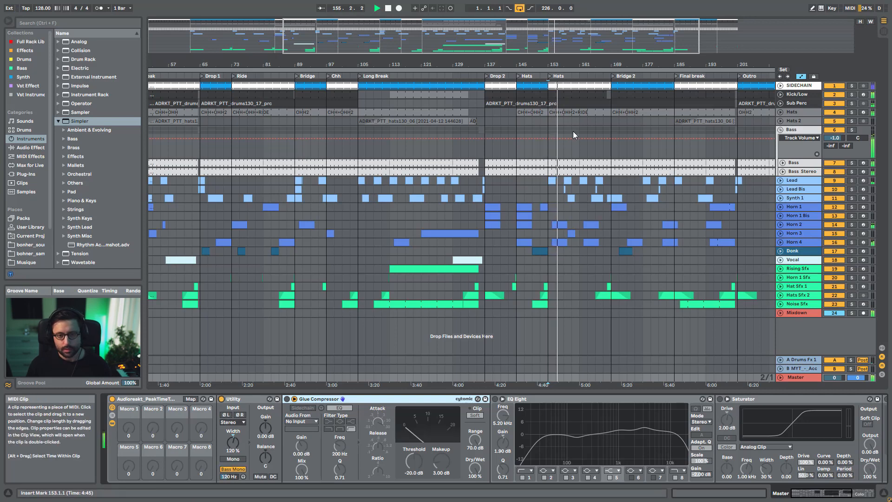
click(572, 112)
key(ctrl+l)
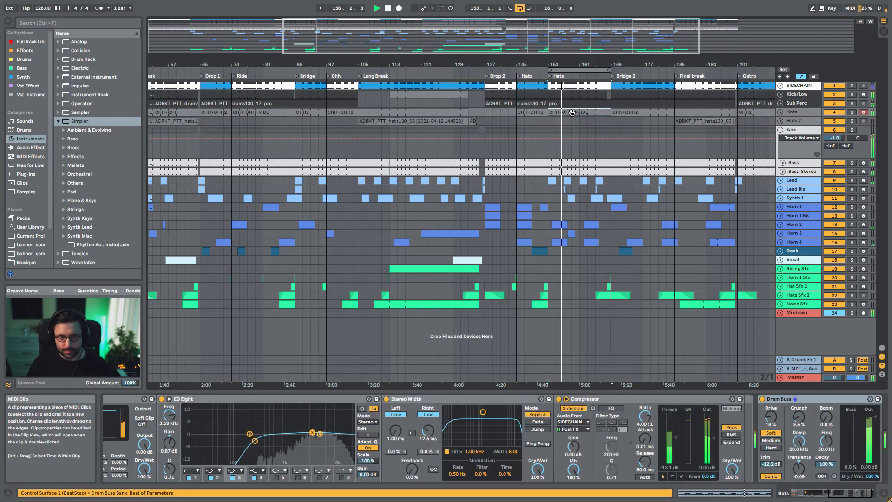
click(800, 377)
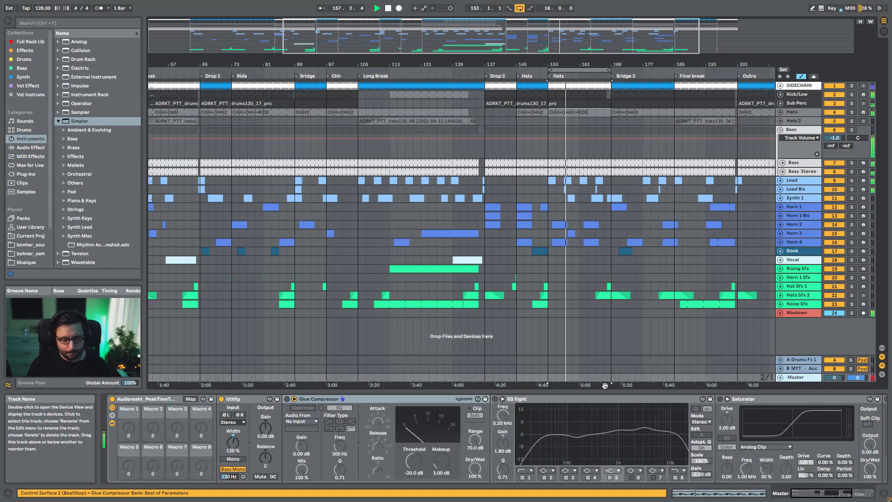
Enable the Master's Glue Compressor and go over its attack, ratio and threshold settings
click(425, 400)
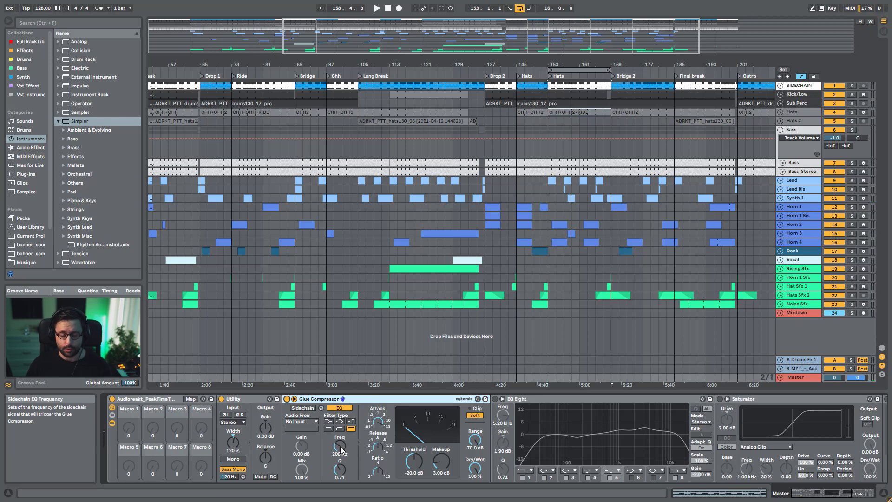
click(378, 427)
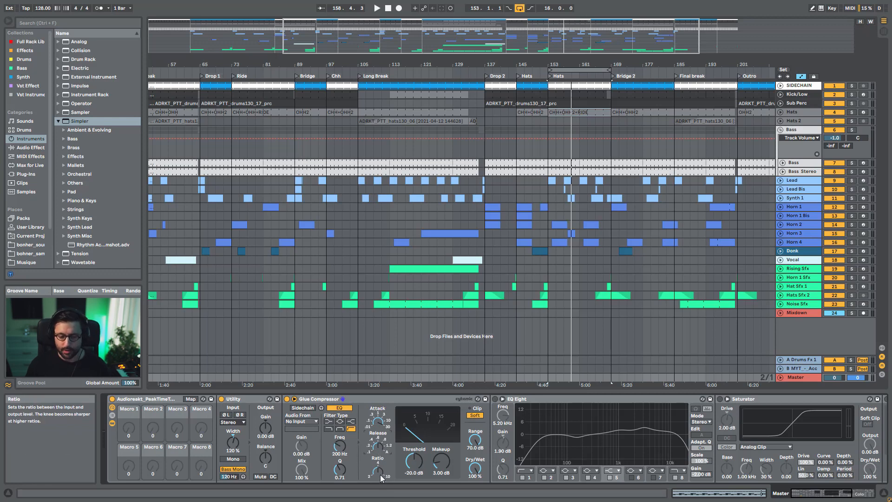
mouse_move(380, 474)
mouse_down()
mouse_move(380, 464)
mouse_move(380, 488)
mouse_up()
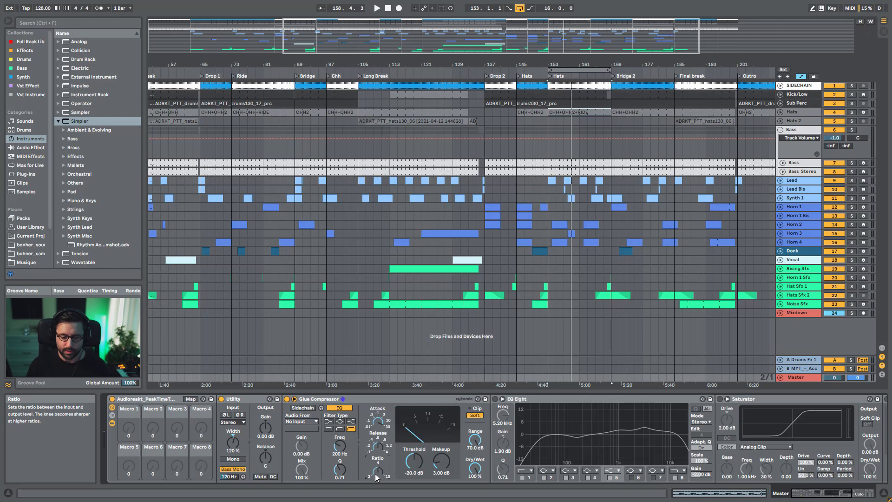
drag(413, 471, 413, 457)
key(space)
drag(414, 461, 413, 479)
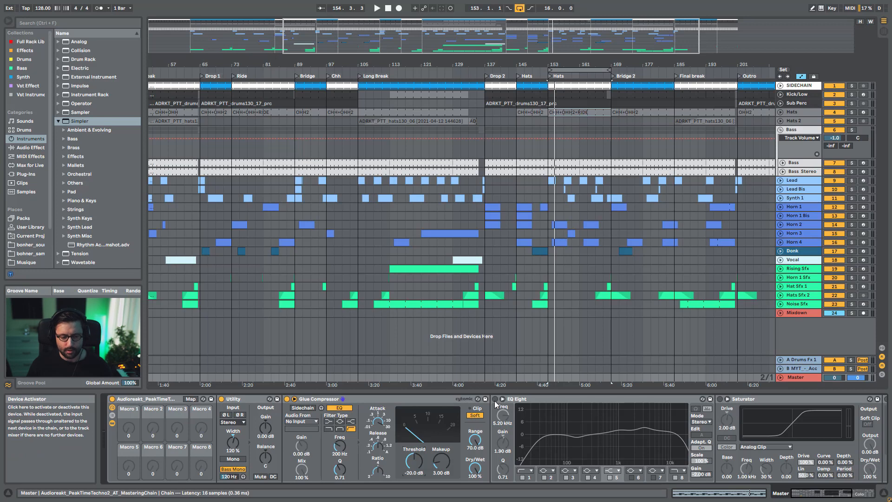
Play the loop from bar 153 and compare the mix with the Glue Compressor bypassed and enabled
key(space)
click(287, 398)
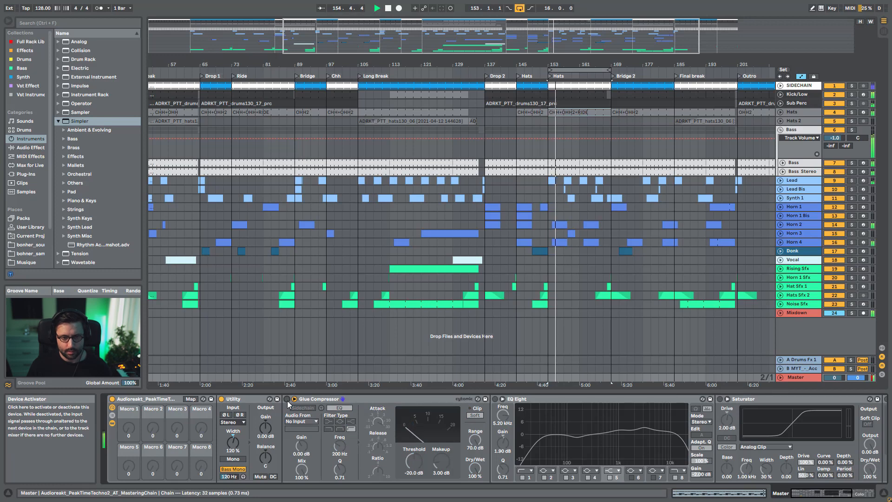
click(287, 401)
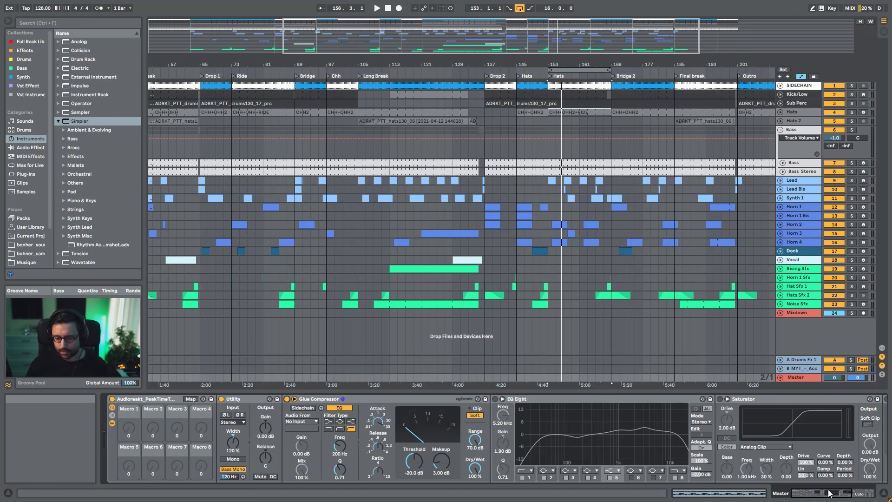
Enable the Master's EQ Eight, turn on filters 1 and 2, and compare the loop with filter 2 off and on
scroll(330, 400, right, 5)
click(323, 398)
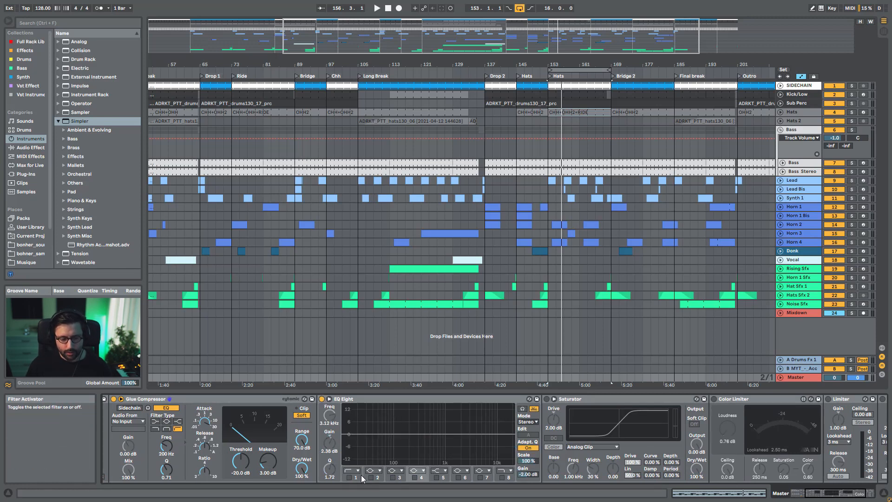
key(space)
click(349, 477)
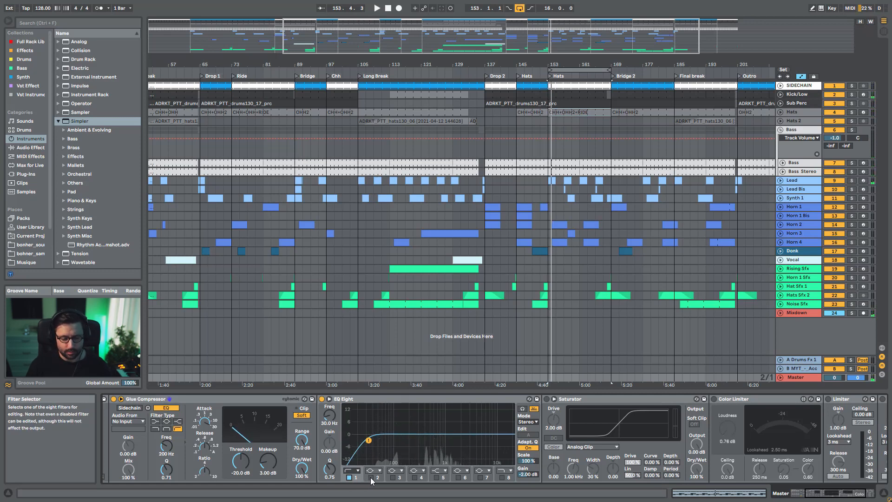
click(370, 478)
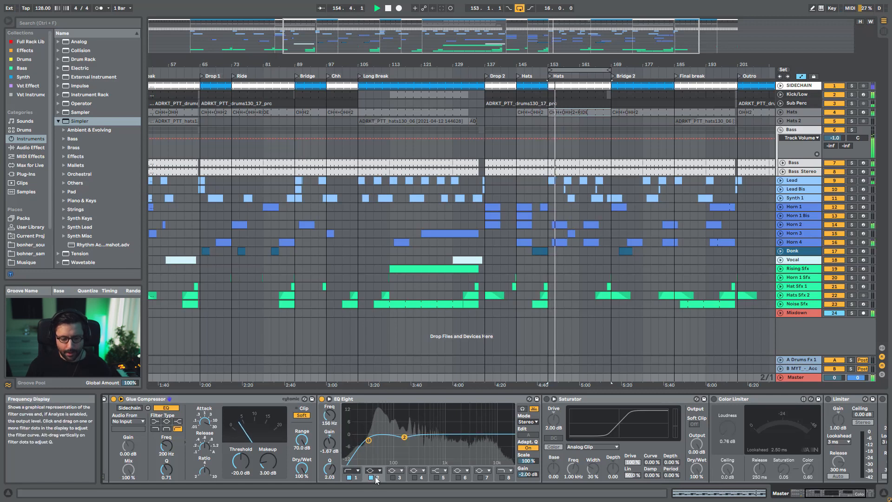
click(371, 476)
click(371, 477)
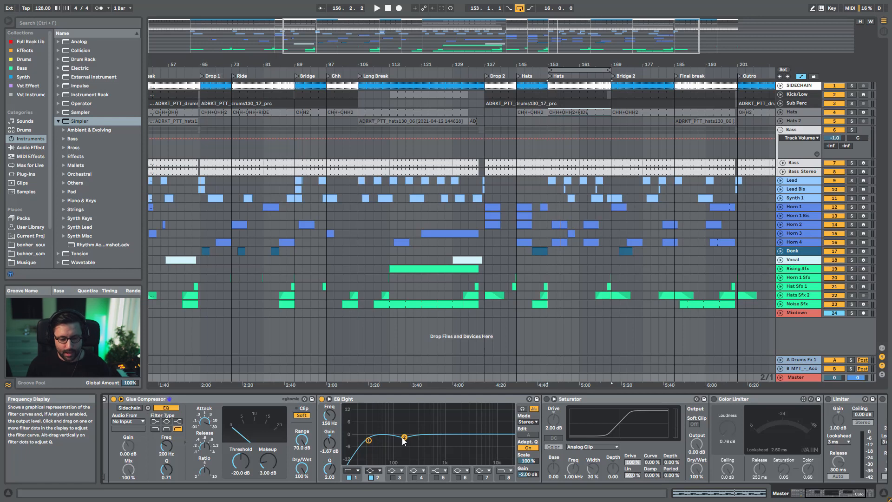
Turn on filters 3, 4, 5 and 8 in the Master's EQ Eight while auditioning the loop
click(392, 477)
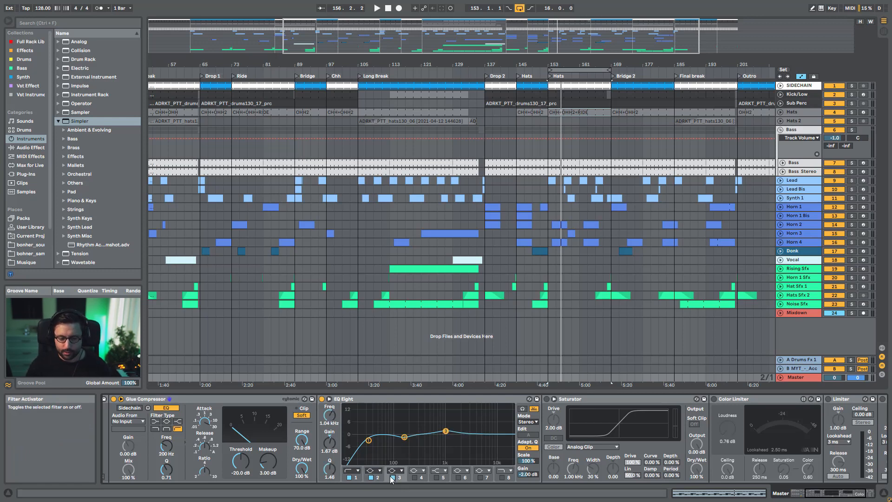
key(space)
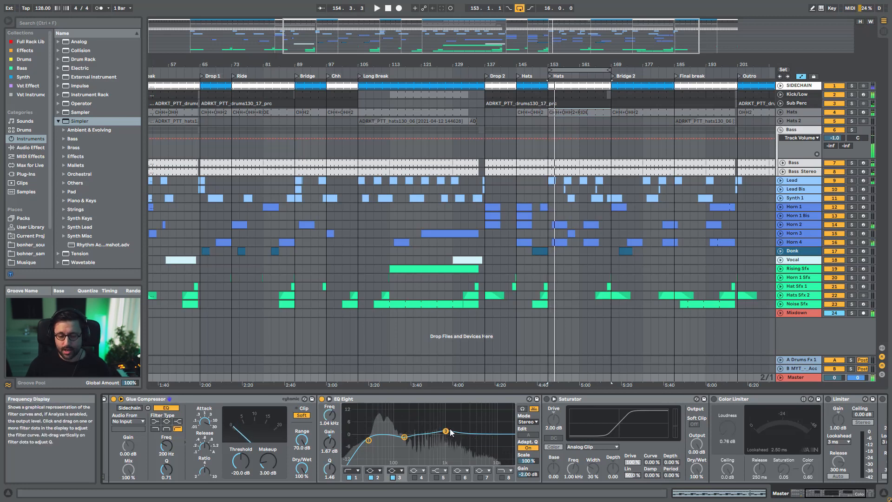
key(space)
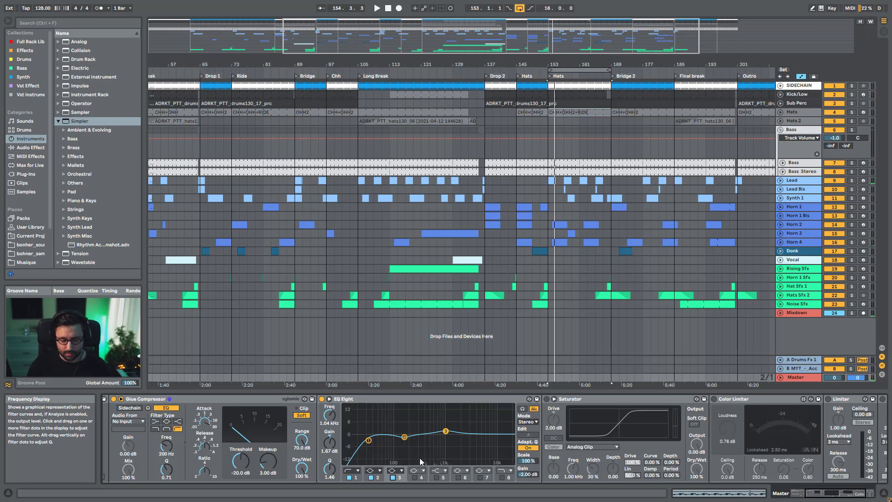
key(space)
click(414, 478)
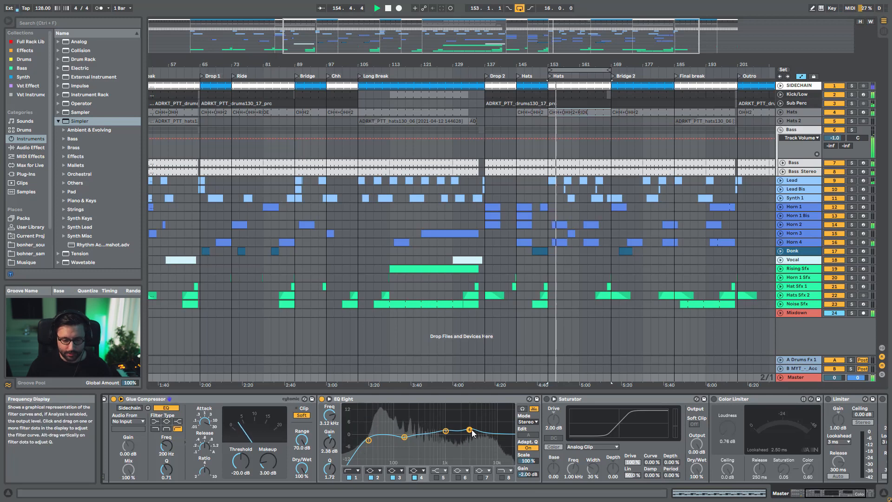
click(436, 477)
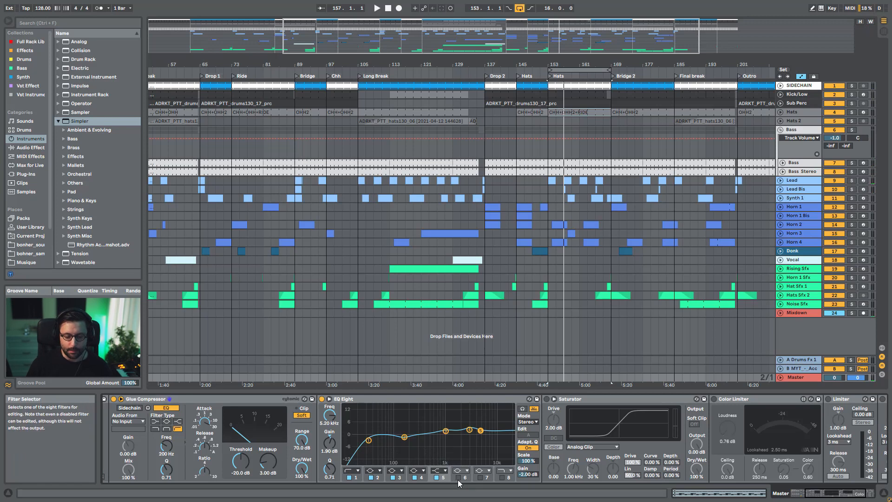
click(502, 478)
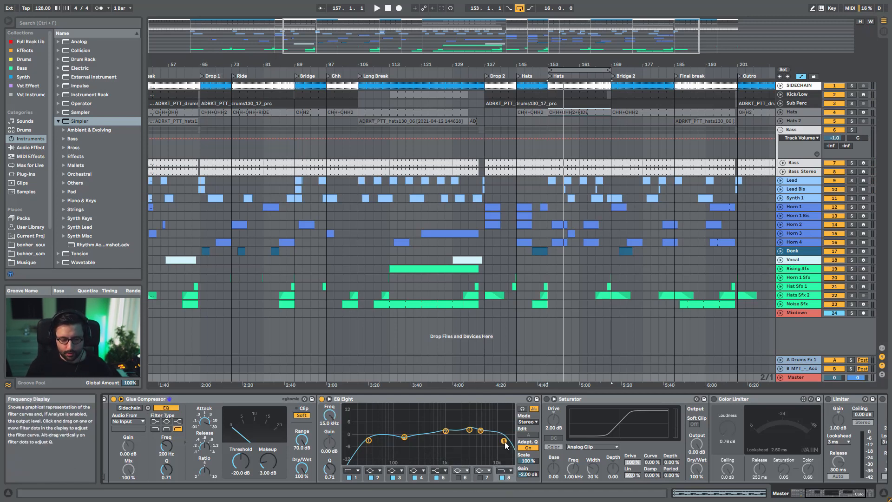
Play the loop and compare the mix with the whole EQ Eight bypassed and enabled
key(space)
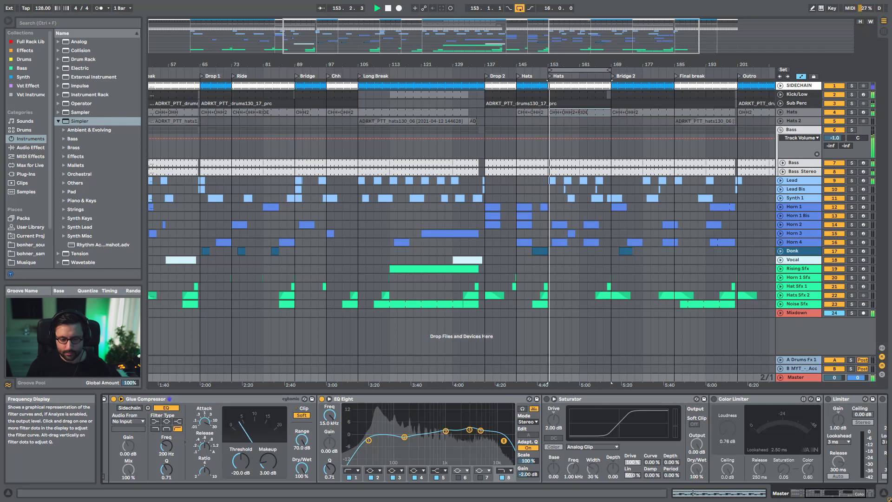
click(322, 399)
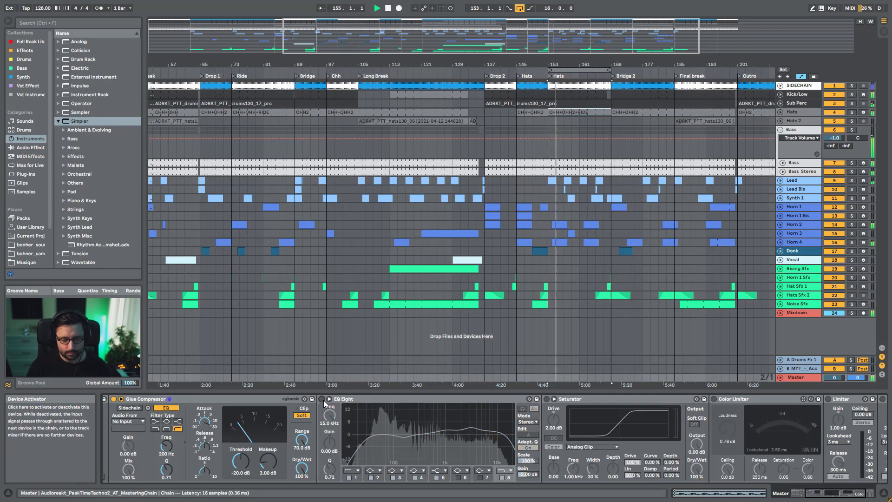
click(323, 399)
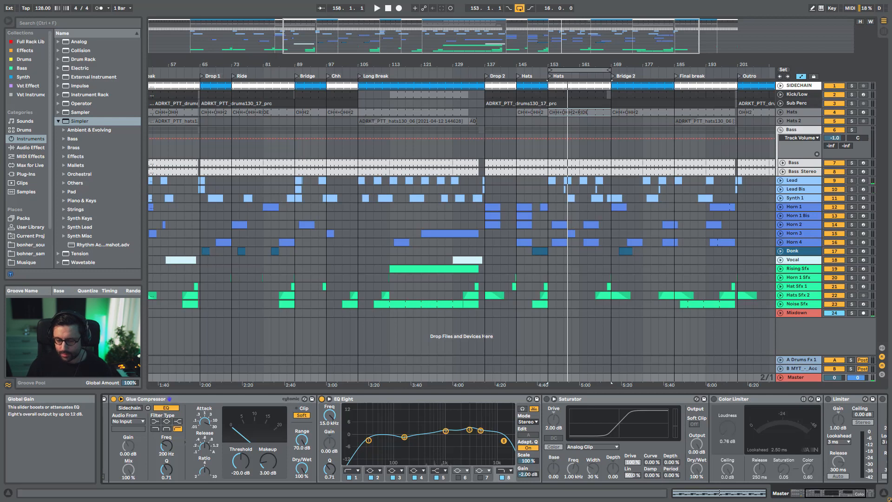
Enable the Master's Saturator and compare the looped mix with it bypassed and enabled
scroll(517, 430, right, 3)
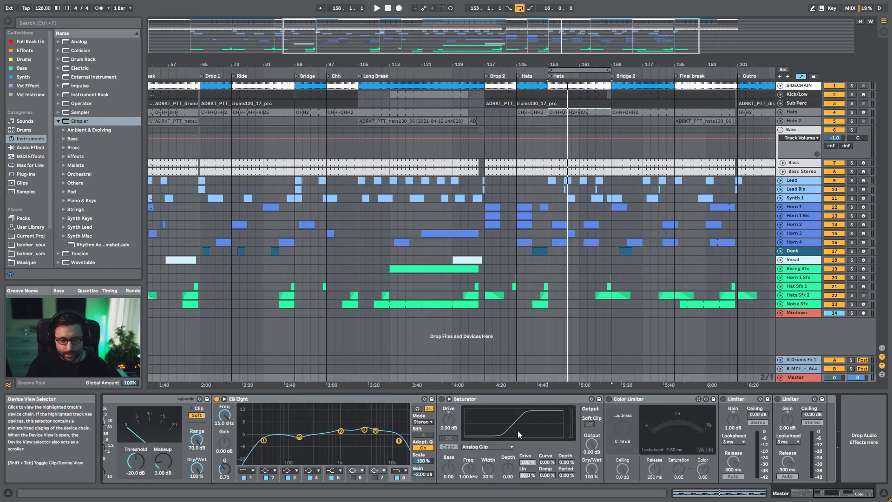
click(442, 399)
key(space)
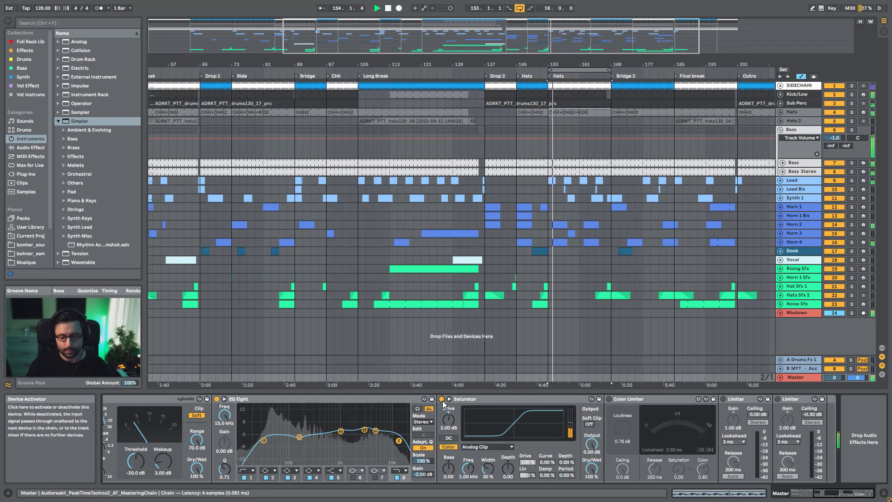
click(441, 399)
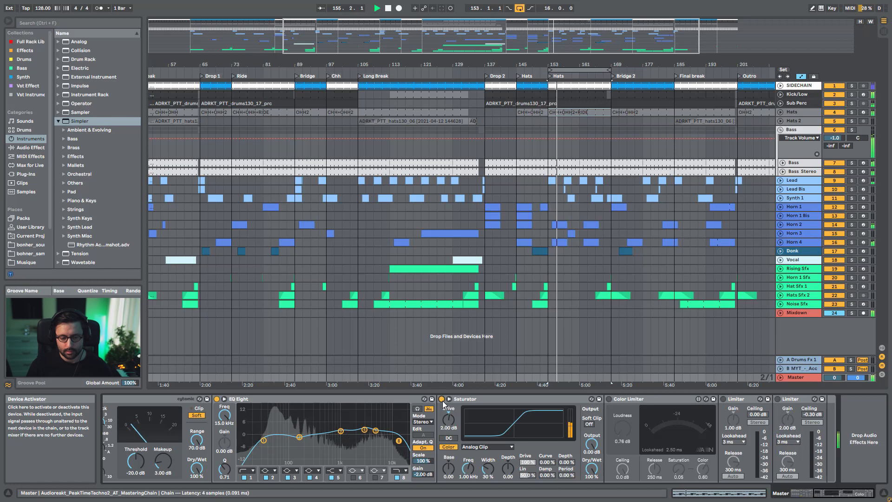
click(441, 399)
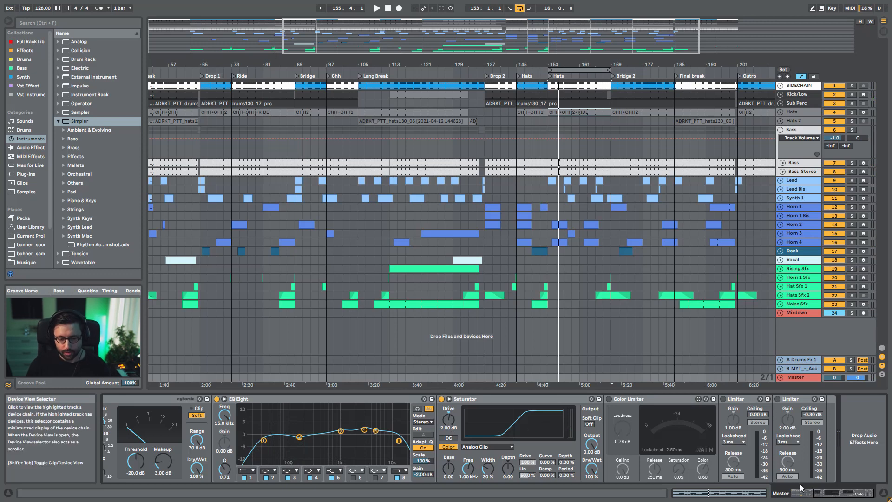
Enable the Master's Color Limiter and compare the looped mix with it bypassed and enabled
click(623, 402)
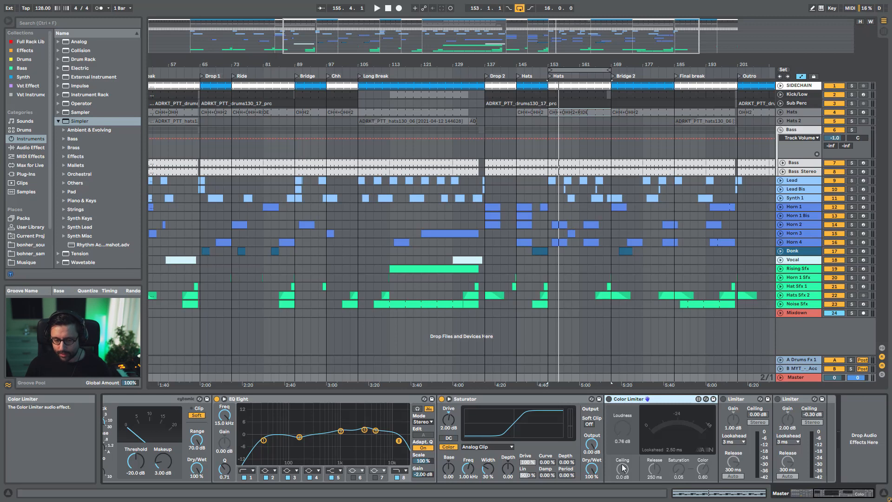
key(space)
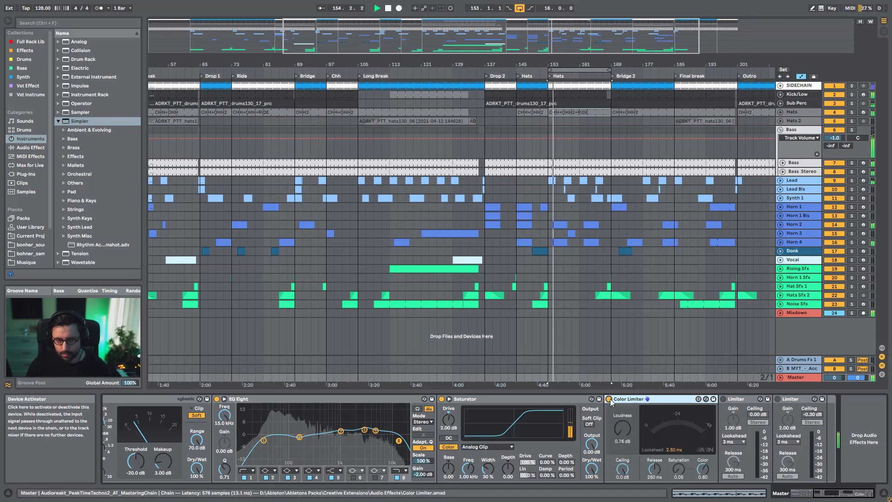
click(609, 398)
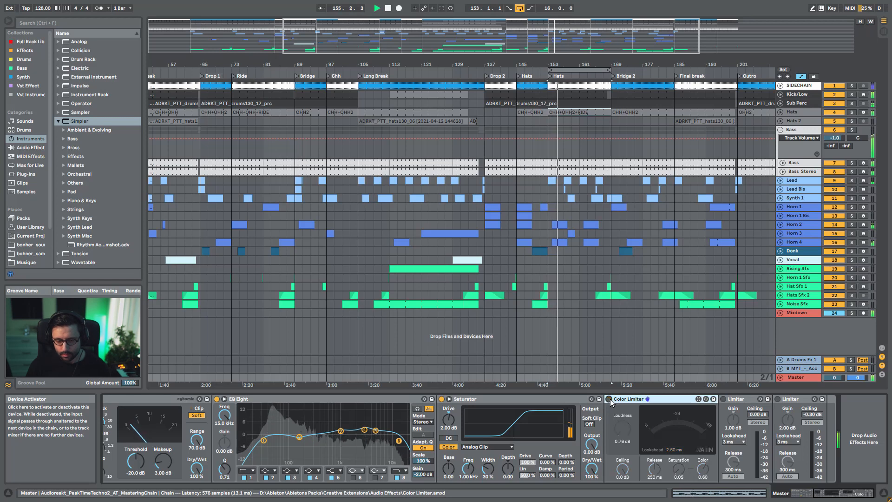
click(608, 398)
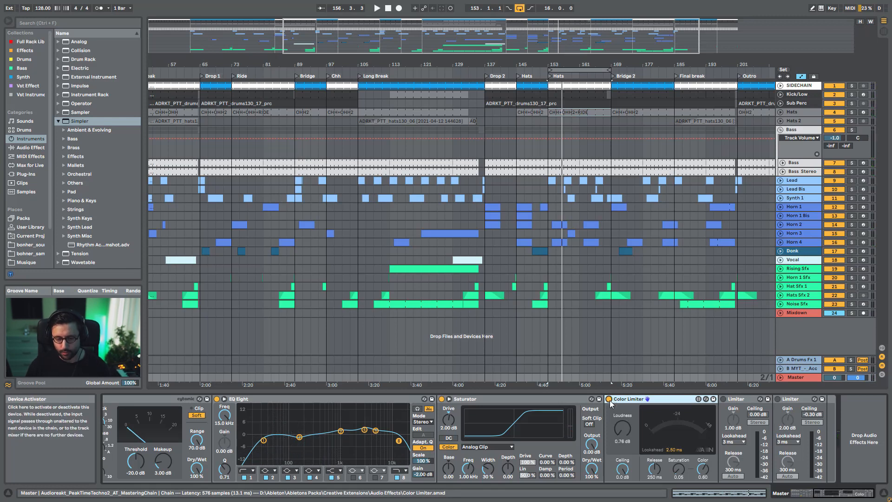
key(space)
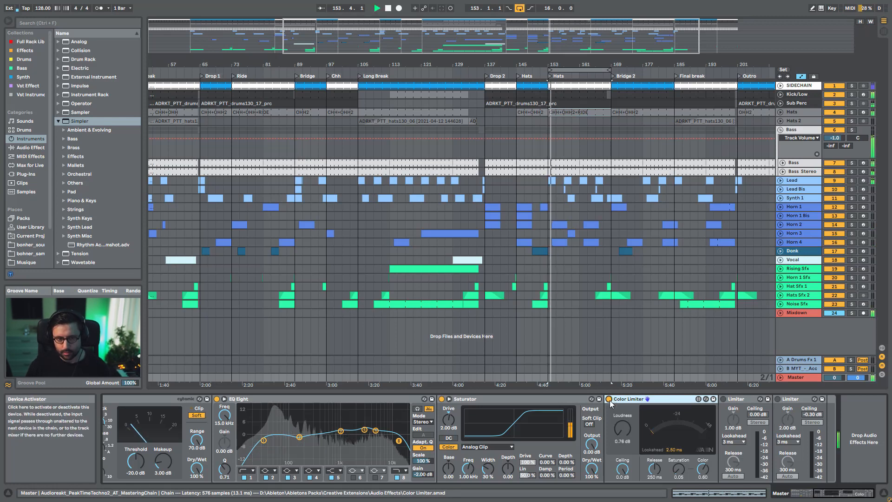
click(608, 399)
click(608, 399)
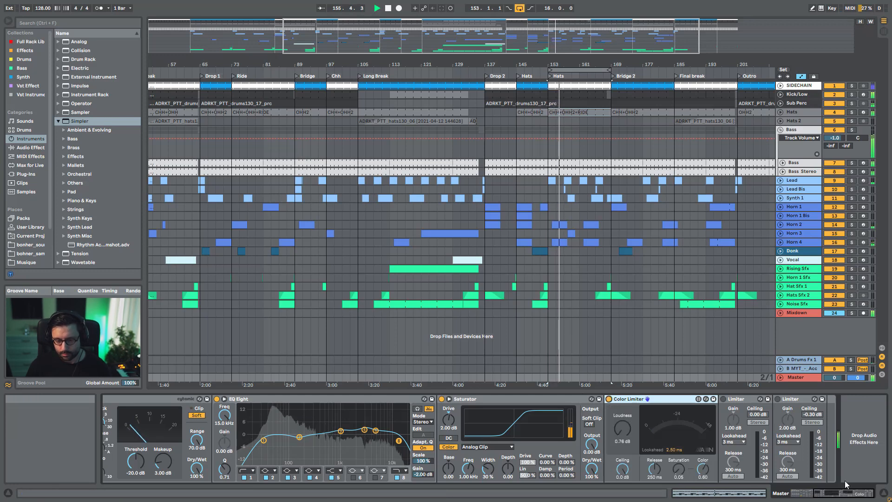
Enable both Limiters at the end of the Master's mastering chain and play the loop from bar 153
click(742, 402)
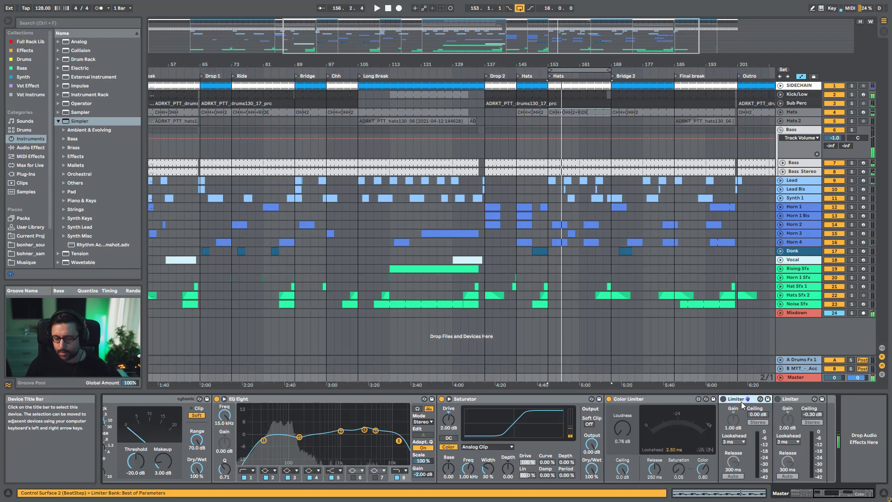
click(723, 399)
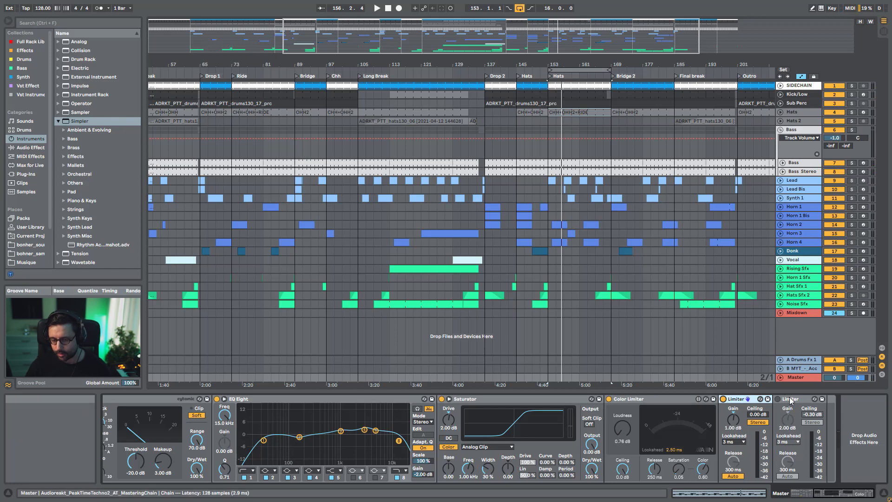
key(space)
click(778, 399)
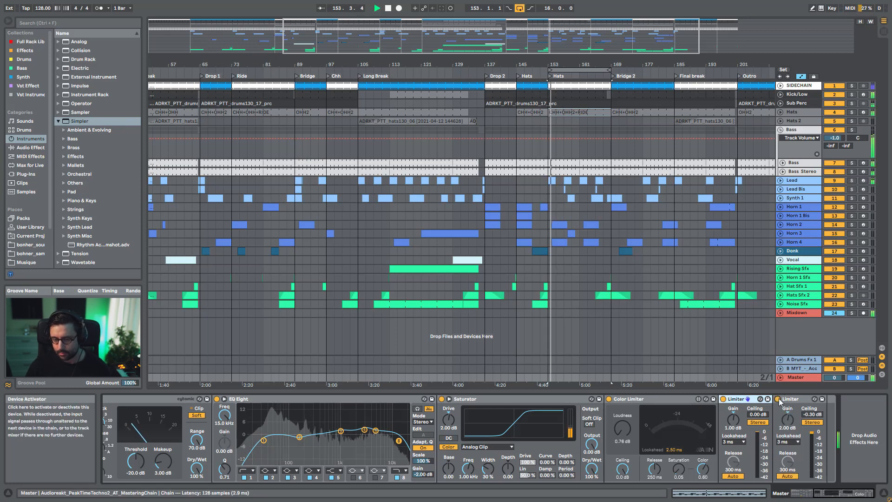
Try raising the gain of both Limiters while the loop plays, stop playback and undo both gain changes
drag(787, 419, 787, 414)
drag(733, 420, 733, 413)
key(space)
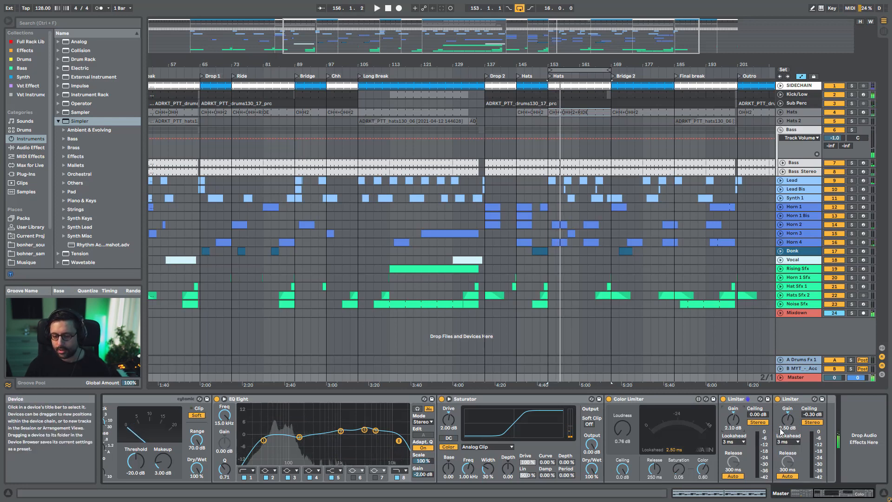
key(ctrl+z)
key(ctrl+z)
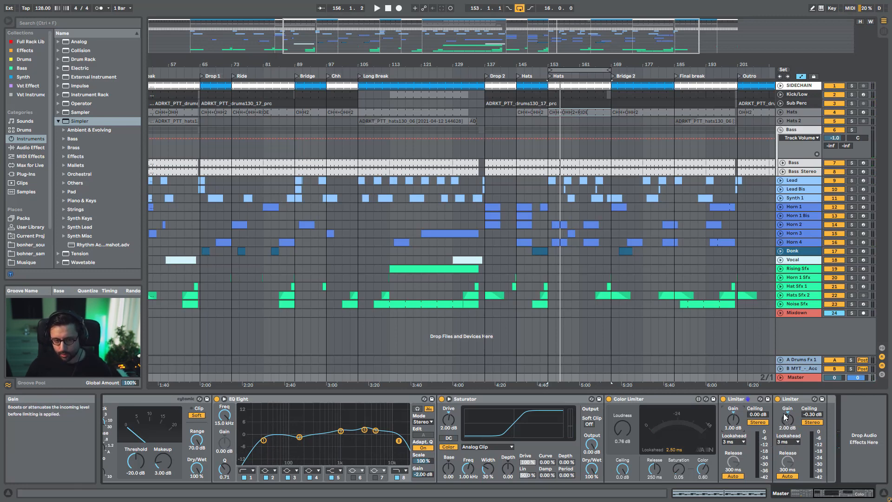
Play the loop, compare the mix with the Master's whole mastering rack bypassed and enabled, and hide the rack's devices
key(space)
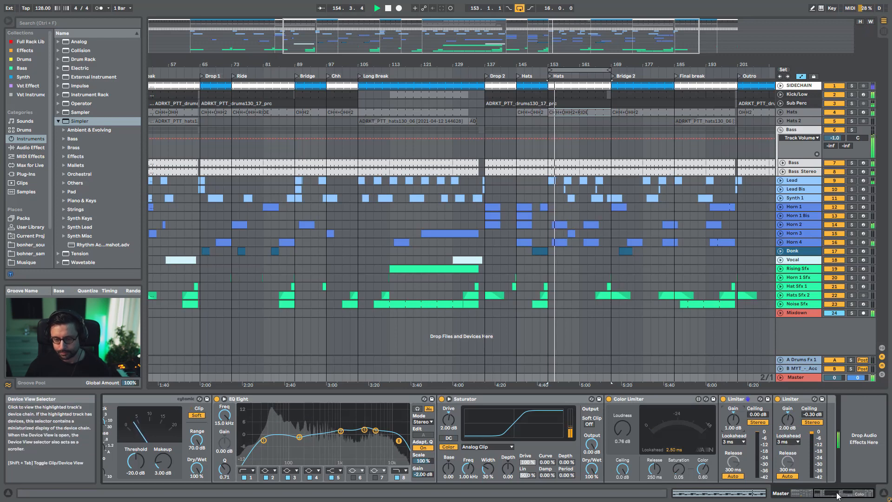
drag(836, 496, 808, 495)
click(112, 400)
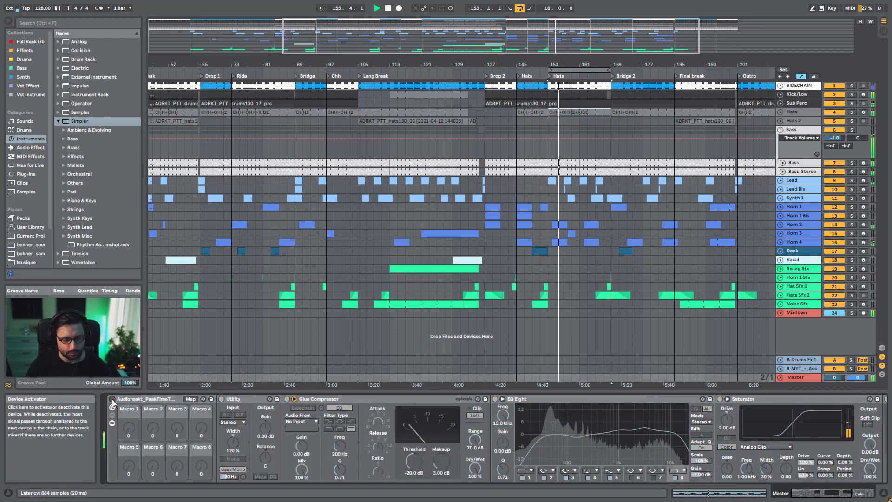
click(113, 400)
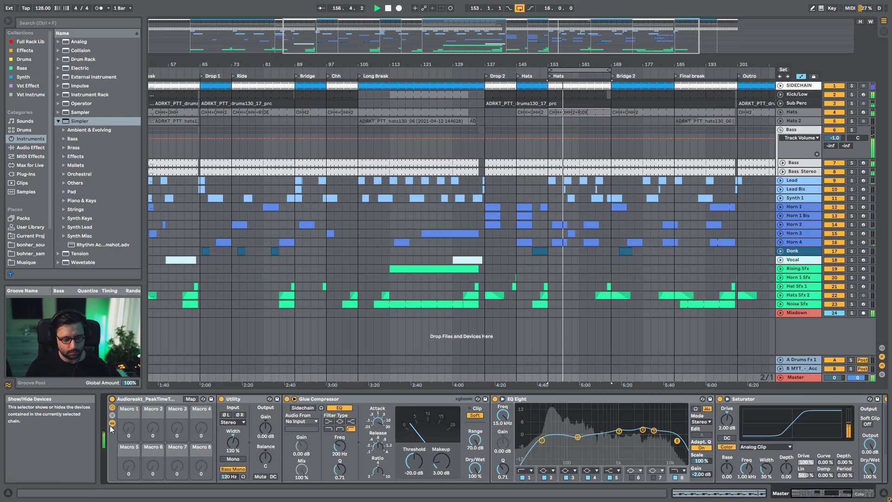
click(112, 423)
click(112, 398)
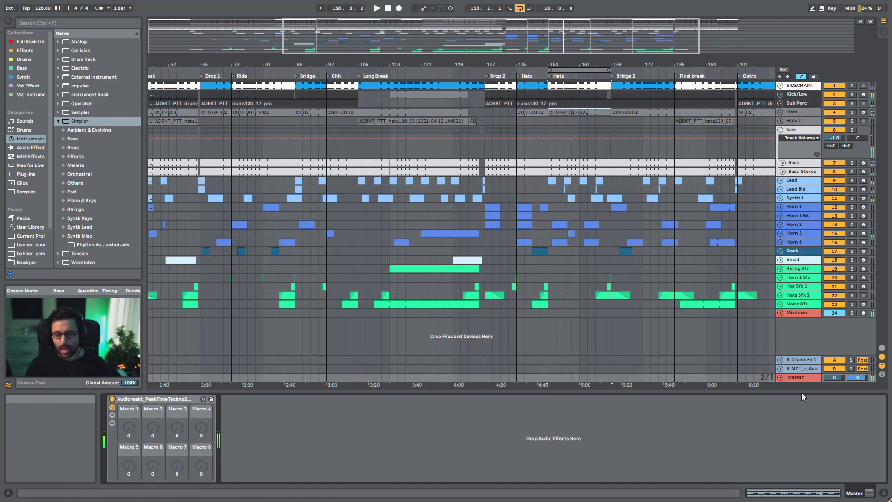
click(796, 381)
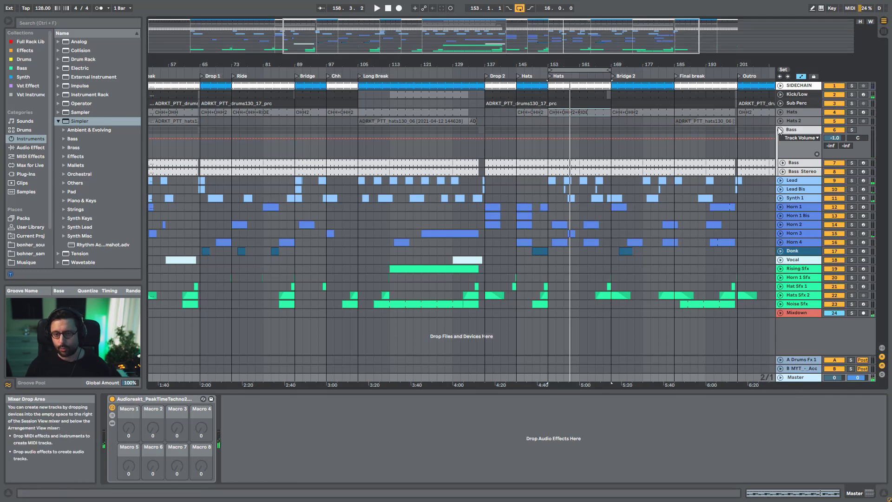
scroll(779, 328, down, 2)
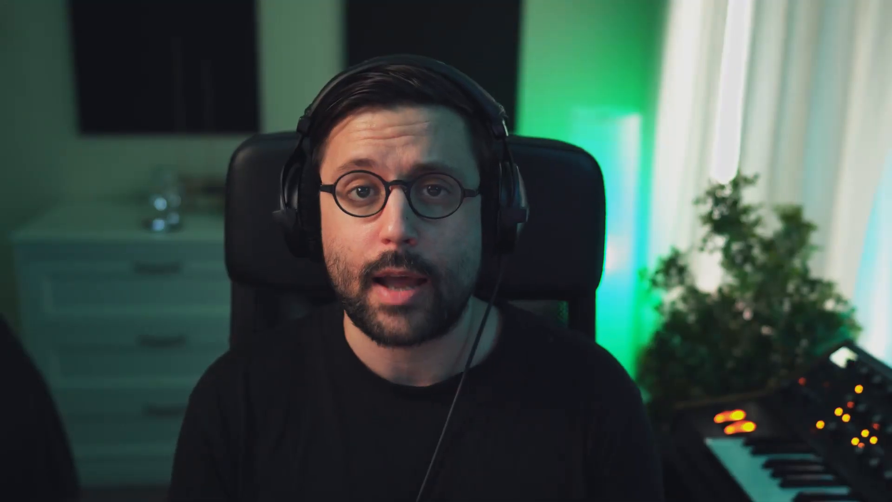